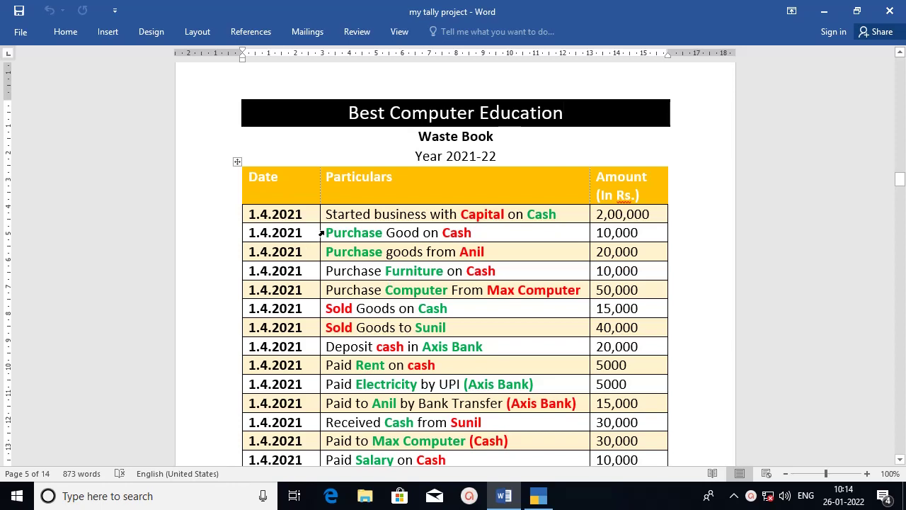
In the Waste Book table on page 4, colour the word Cash in the "Started business with Capital on Cash" entry light green.
{"action": "left_click", "coordinate": [900, 53]}
{"action": "left_click", "coordinate": [901, 53]}
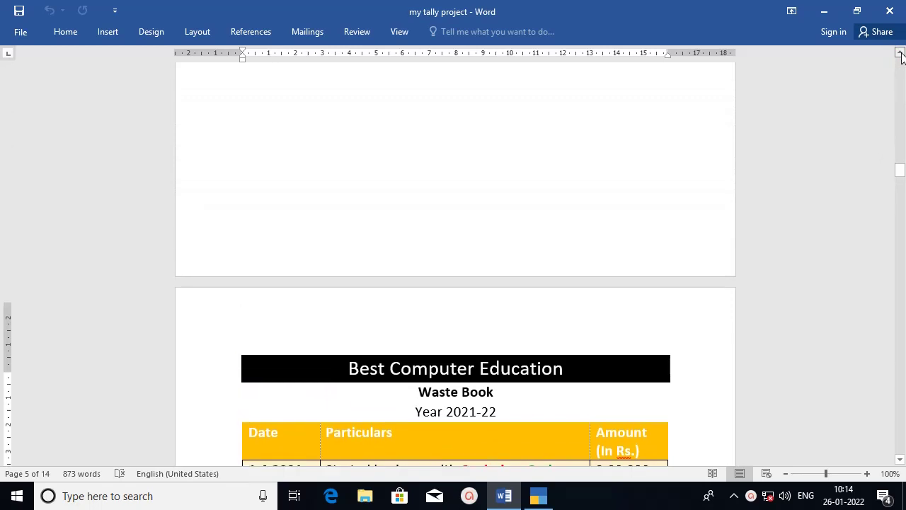
{"action": "left_click", "coordinate": [900, 53]}
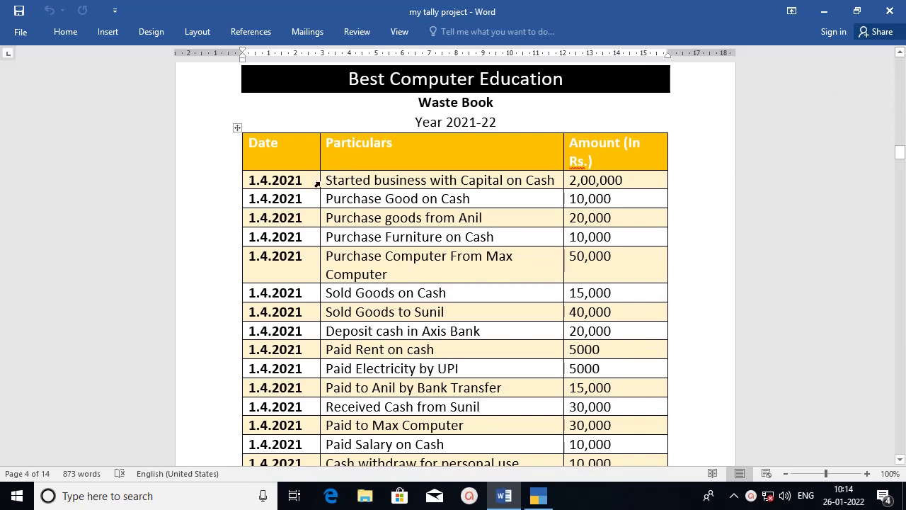
{"action": "left_click_drag", "start_coordinate": [302, 179], "coordinate": [248, 180]}
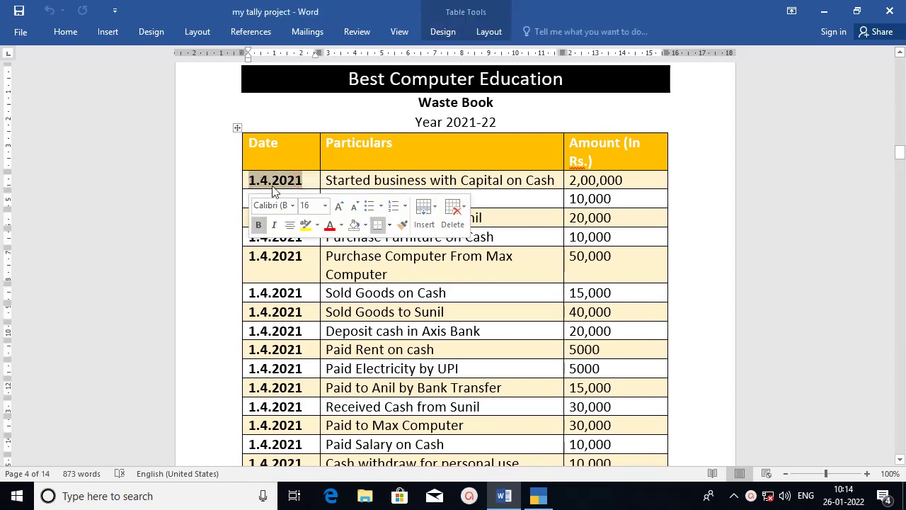
{"action": "left_click", "coordinate": [402, 179]}
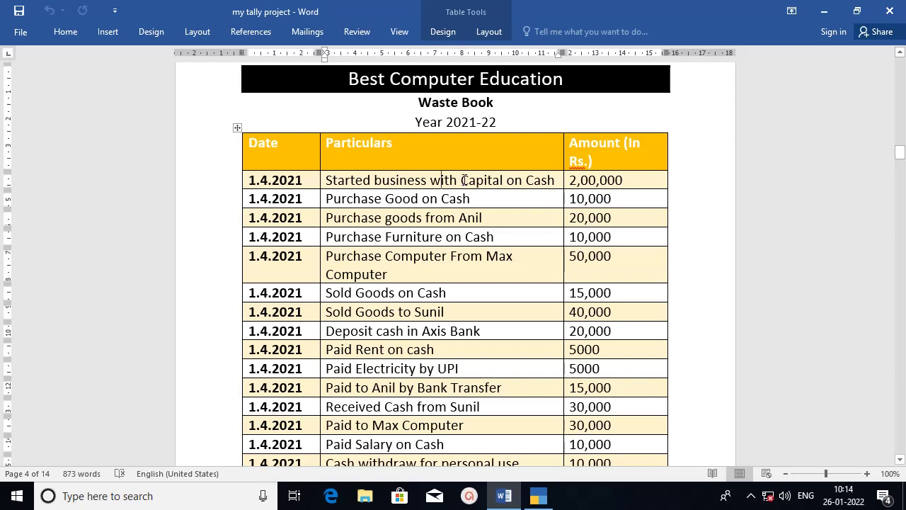
{"action": "mouse_move", "coordinate": [231, 159]}
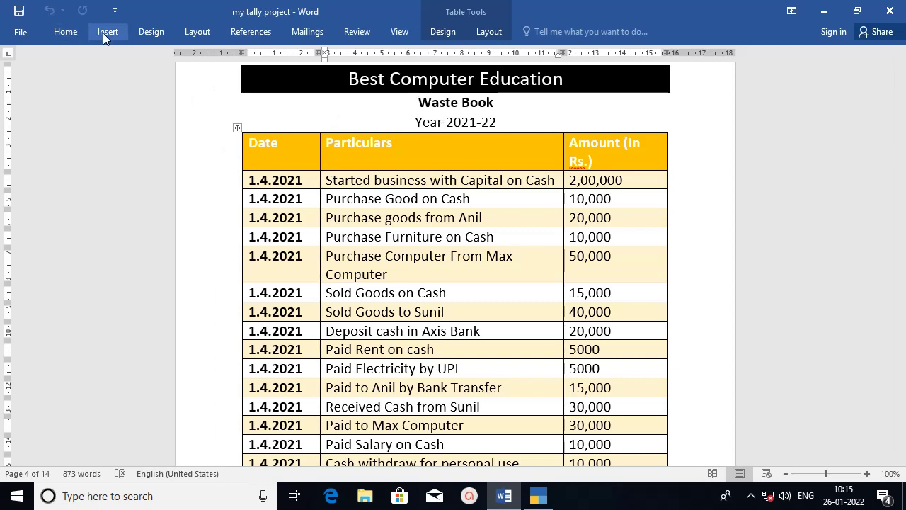
{"action": "left_click", "coordinate": [66, 33]}
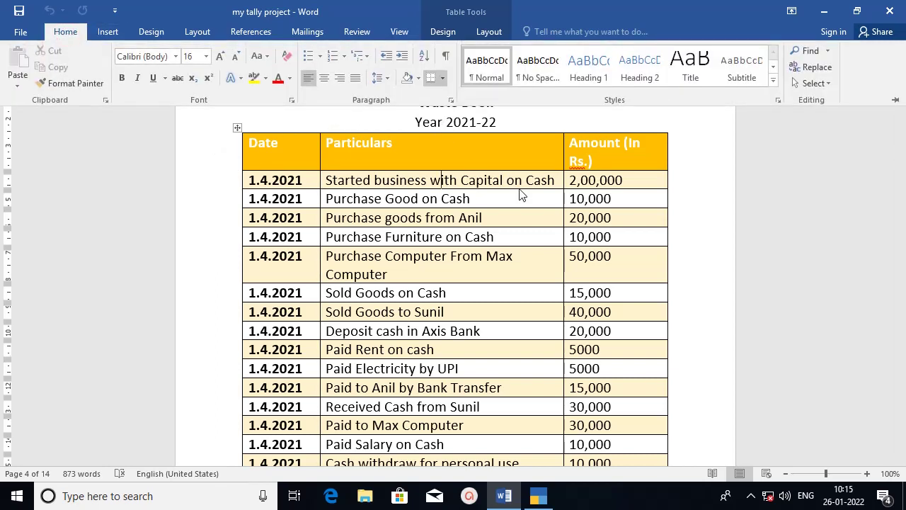
{"action": "left_click", "coordinate": [462, 180]}
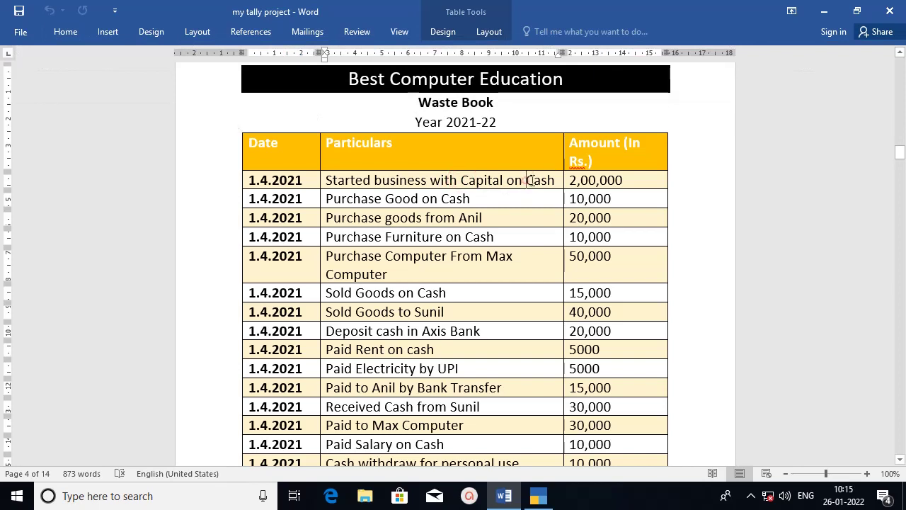
{"action": "left_click_drag", "start_coordinate": [527, 180], "coordinate": [559, 180]}
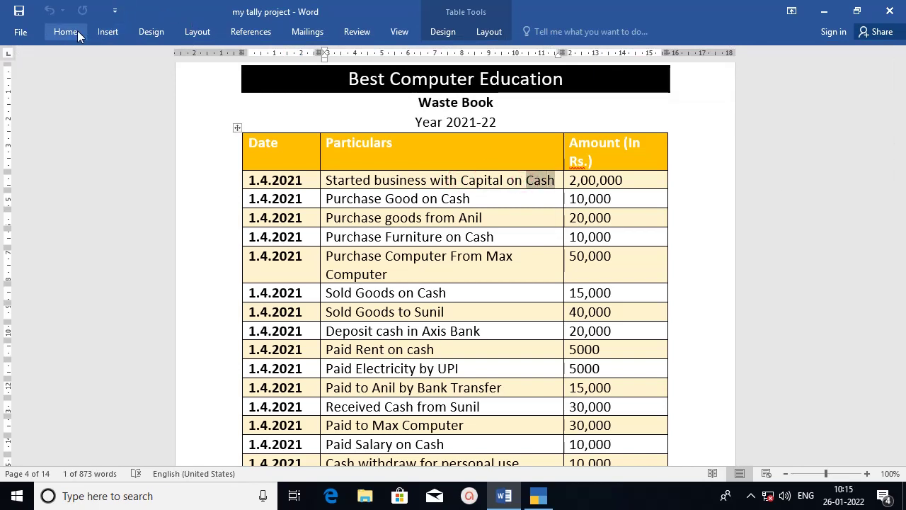
{"action": "left_click", "coordinate": [67, 32]}
{"action": "left_click", "coordinate": [290, 78]}
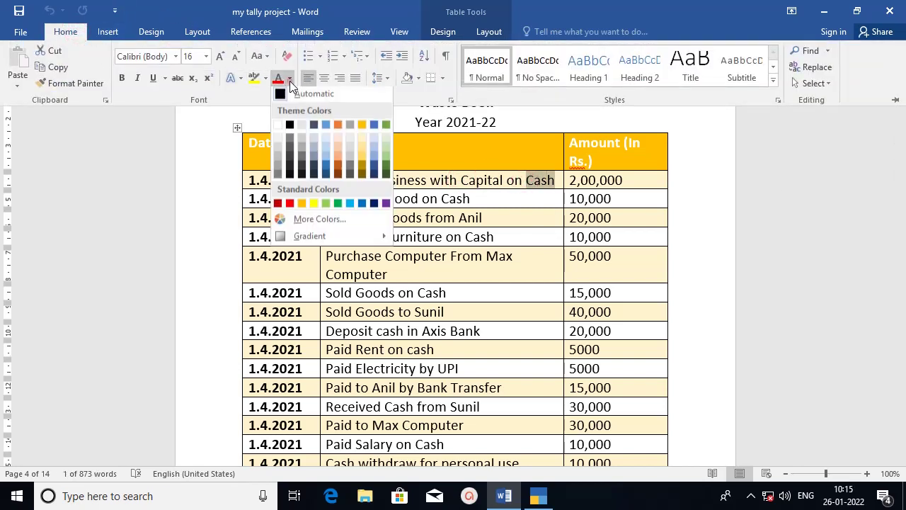
{"action": "left_click", "coordinate": [326, 205]}
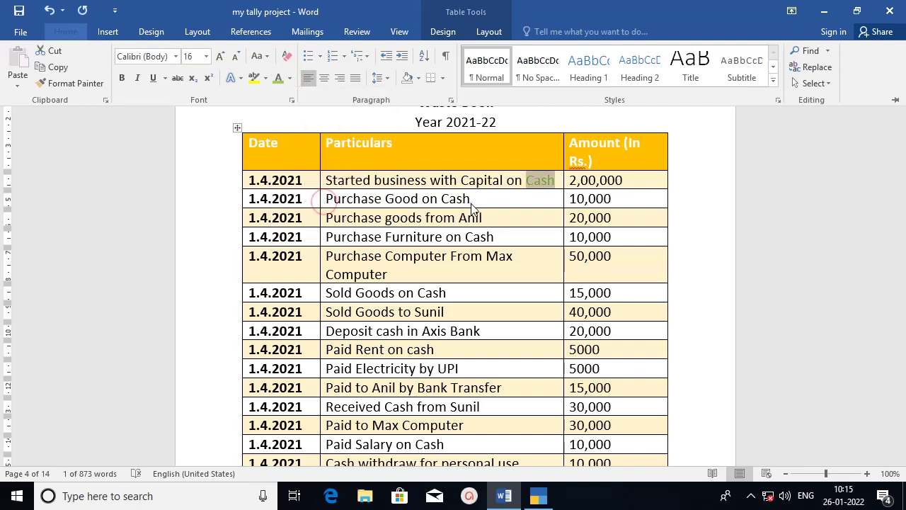
Colour the word Capital in the "Started business with Capital on Cash" entry red.
{"action": "left_click", "coordinate": [469, 200]}
{"action": "left_click", "coordinate": [481, 180]}
{"action": "left_click_drag", "start_coordinate": [481, 180], "coordinate": [504, 181]}
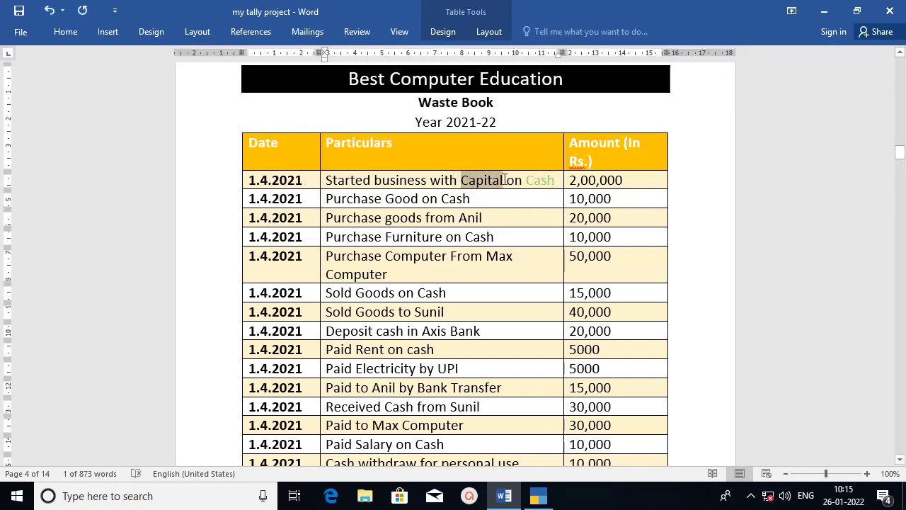
{"action": "left_click", "coordinate": [65, 32]}
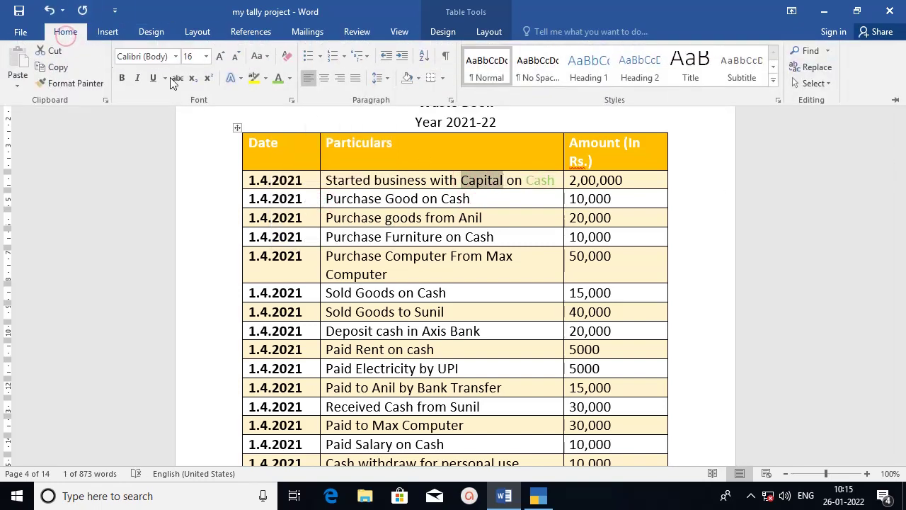
{"action": "left_click", "coordinate": [291, 78]}
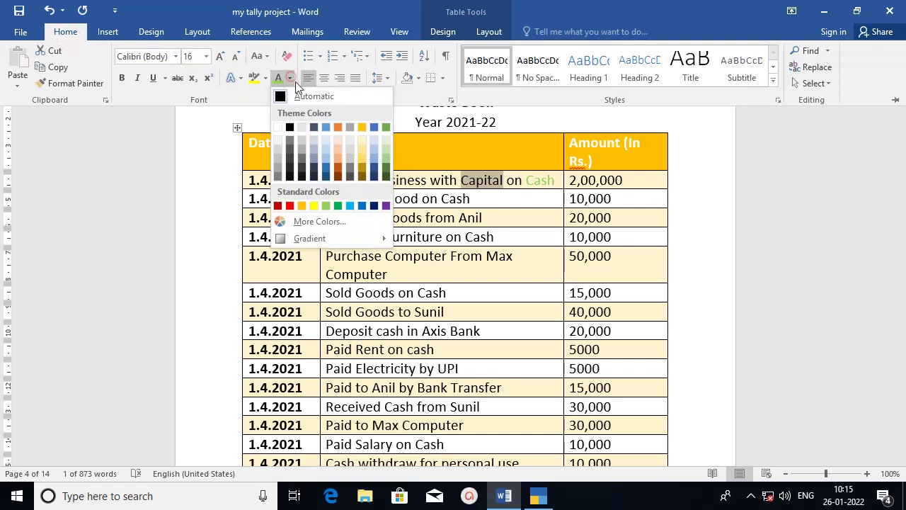
{"action": "left_click", "coordinate": [290, 205]}
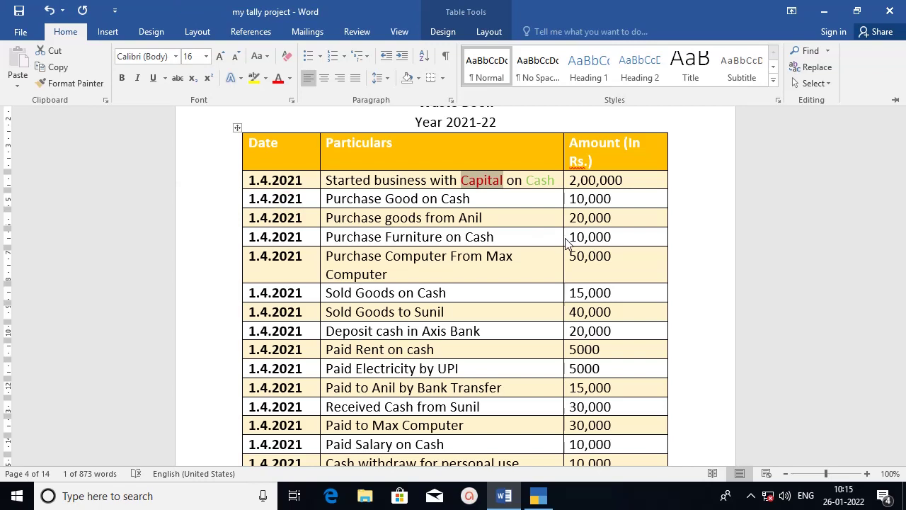
Colour the word Purchase in the "Purchase Good on Cash" entry light green.
{"action": "left_click", "coordinate": [332, 200]}
{"action": "left_click_drag", "start_coordinate": [329, 199], "coordinate": [381, 197]}
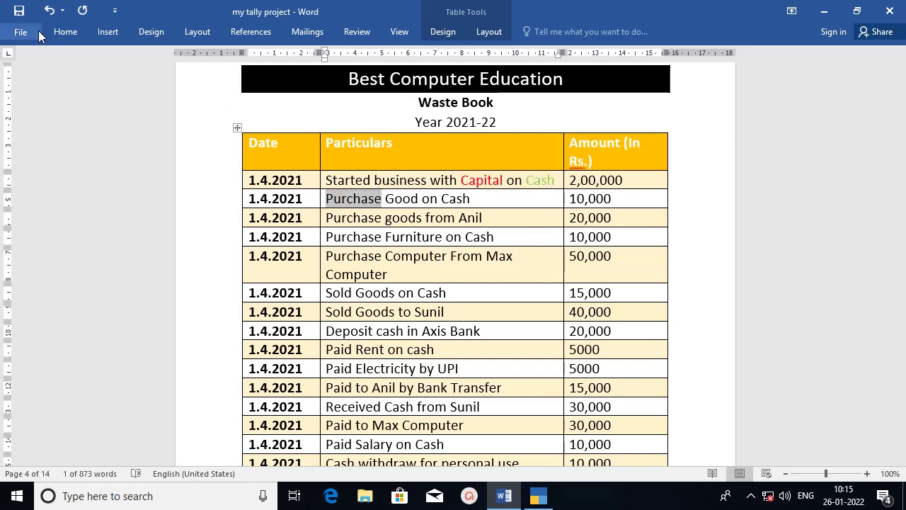
{"action": "left_click", "coordinate": [68, 30]}
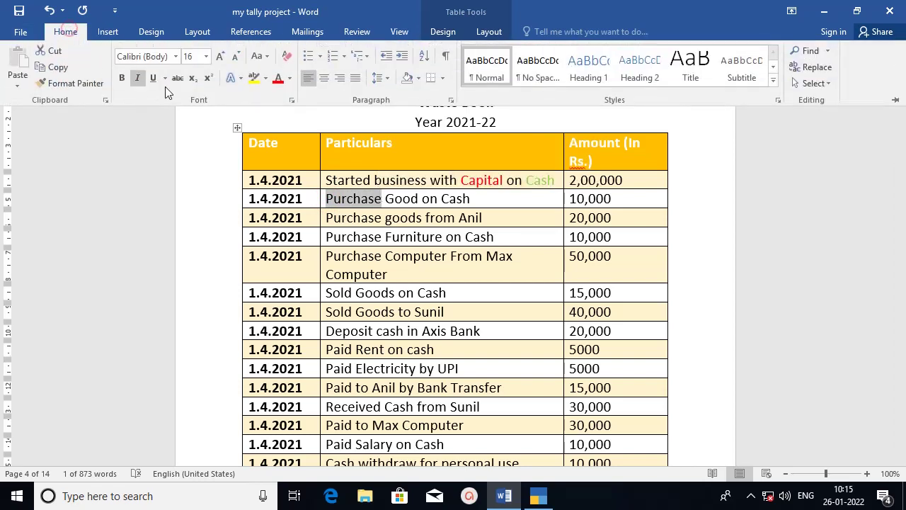
{"action": "left_click", "coordinate": [290, 78]}
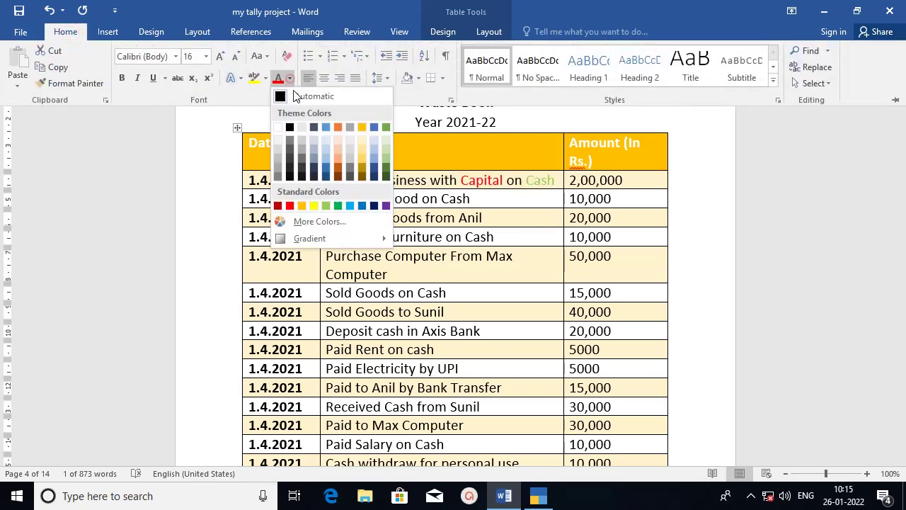
{"action": "left_click", "coordinate": [325, 205]}
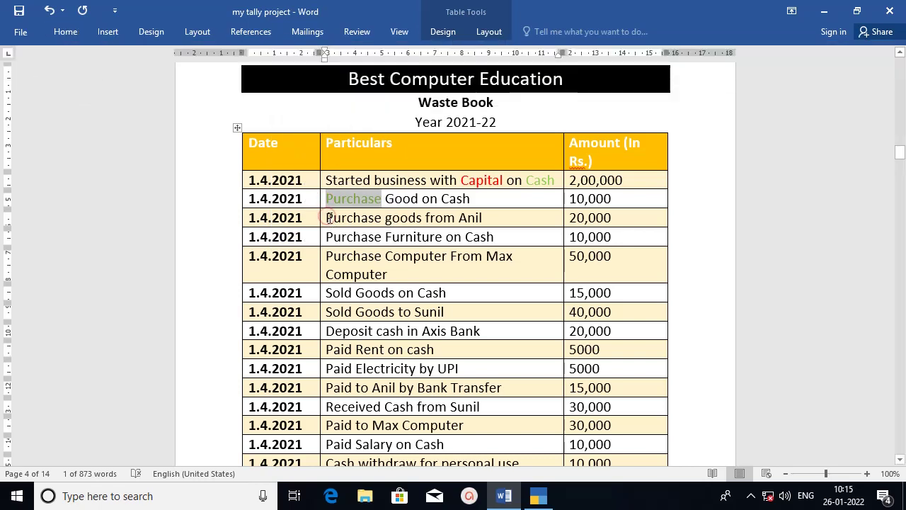
Colour the word Purchase in the third entry, the goods bought from a named supplier, light green.
{"action": "left_click", "coordinate": [323, 217]}
{"action": "left_click", "coordinate": [389, 232]}
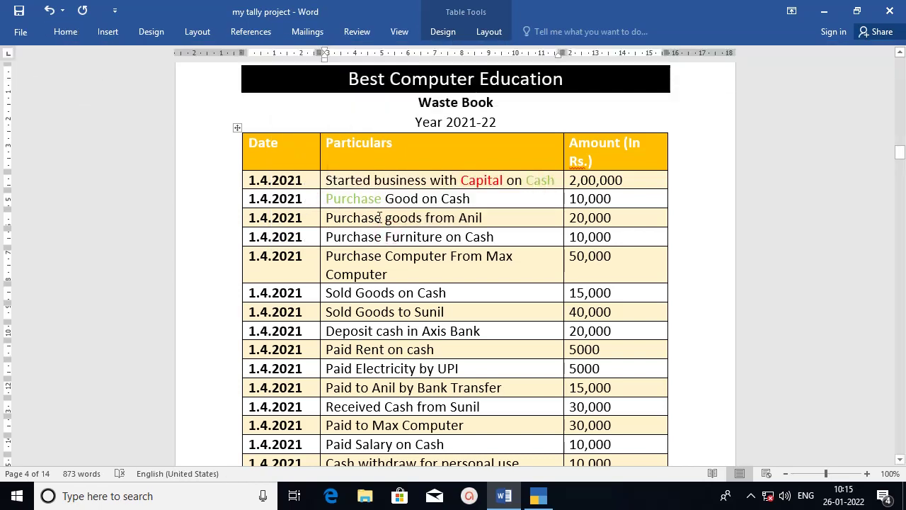
{"action": "left_click_drag", "start_coordinate": [382, 218], "coordinate": [326, 218]}
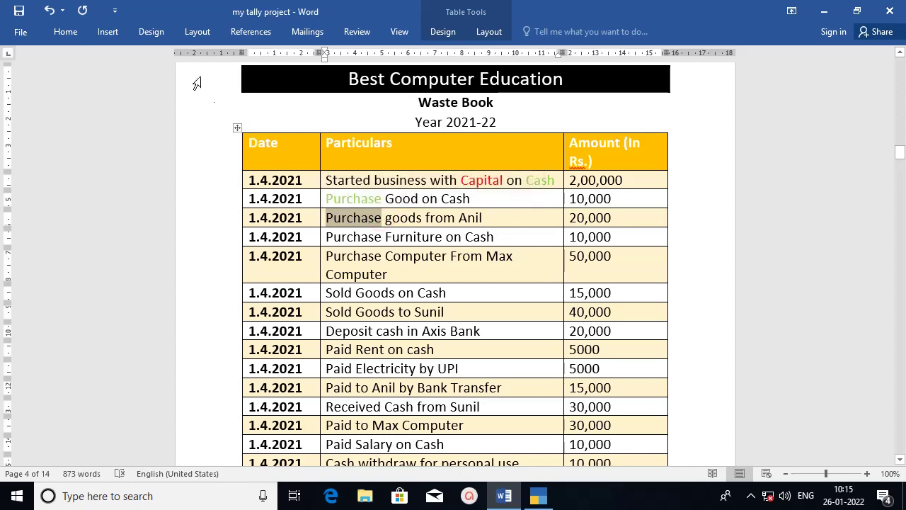
{"action": "left_click", "coordinate": [110, 33]}
{"action": "left_click", "coordinate": [65, 32]}
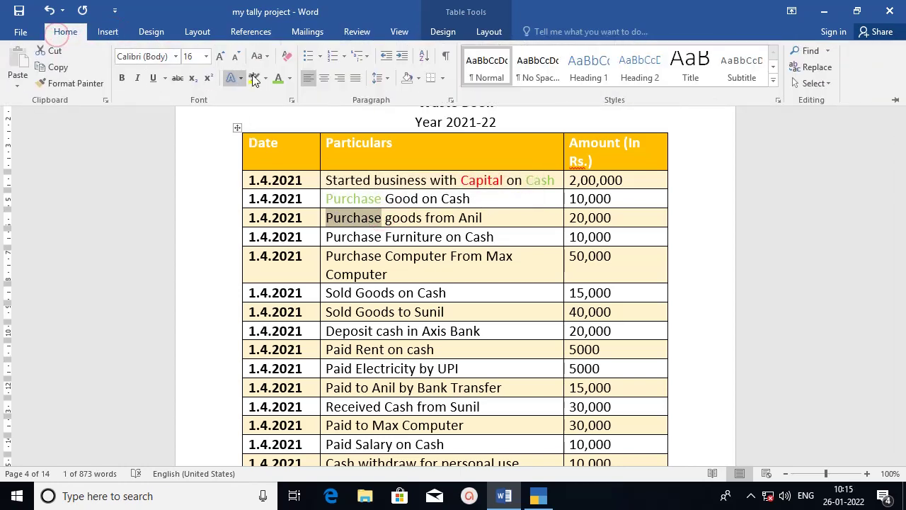
{"action": "left_click", "coordinate": [288, 79]}
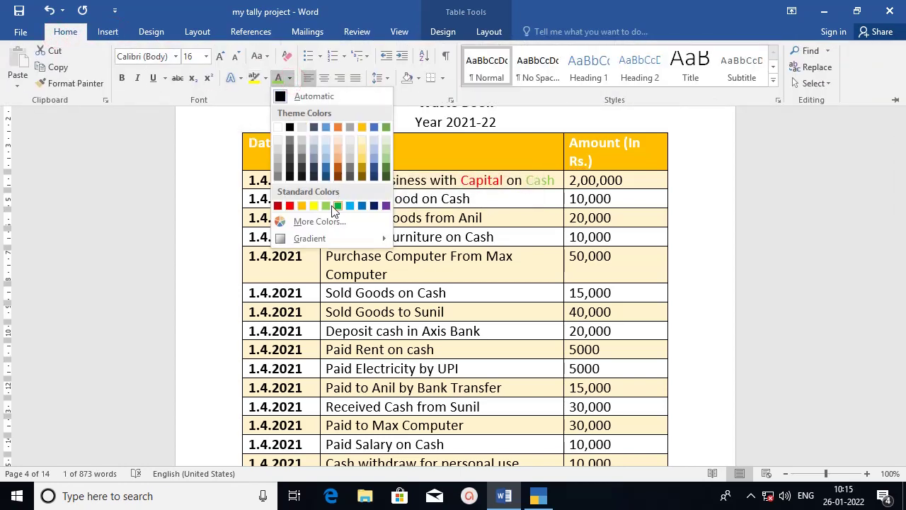
{"action": "left_click", "coordinate": [330, 205]}
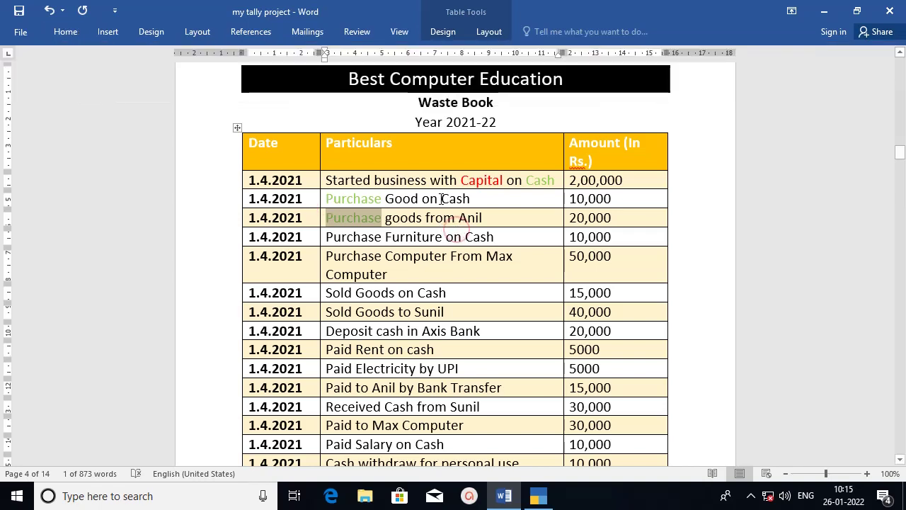
Keep the full ribbon always shown, and colour Cash in the "Purchase Good on Cash" entry and the supplier's name in the third entry red.
{"action": "left_click_drag", "start_coordinate": [441, 198], "coordinate": [470, 199]}
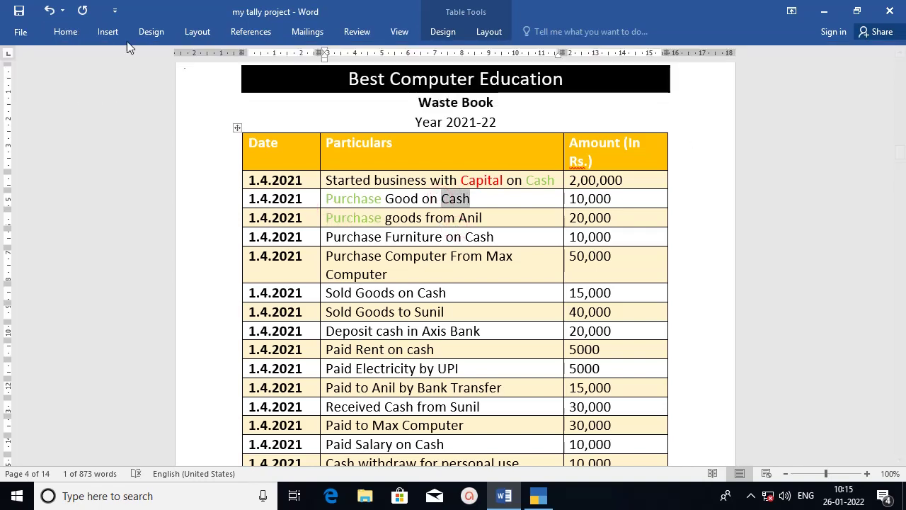
{"action": "left_click", "coordinate": [792, 11]}
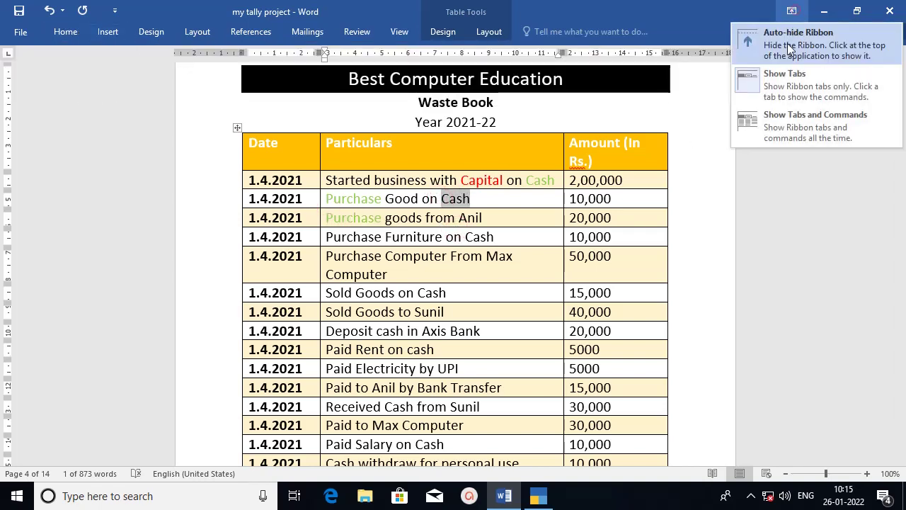
{"action": "left_click", "coordinate": [782, 107]}
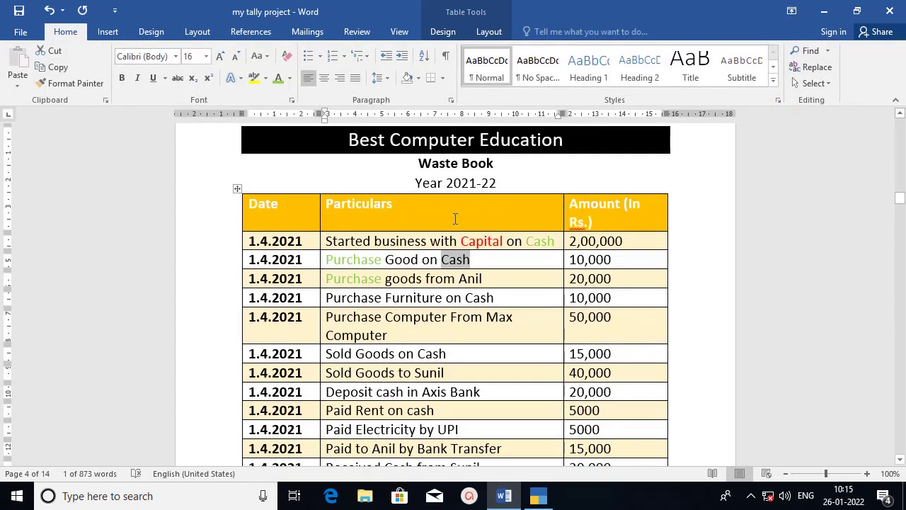
{"action": "left_click", "coordinate": [289, 78]}
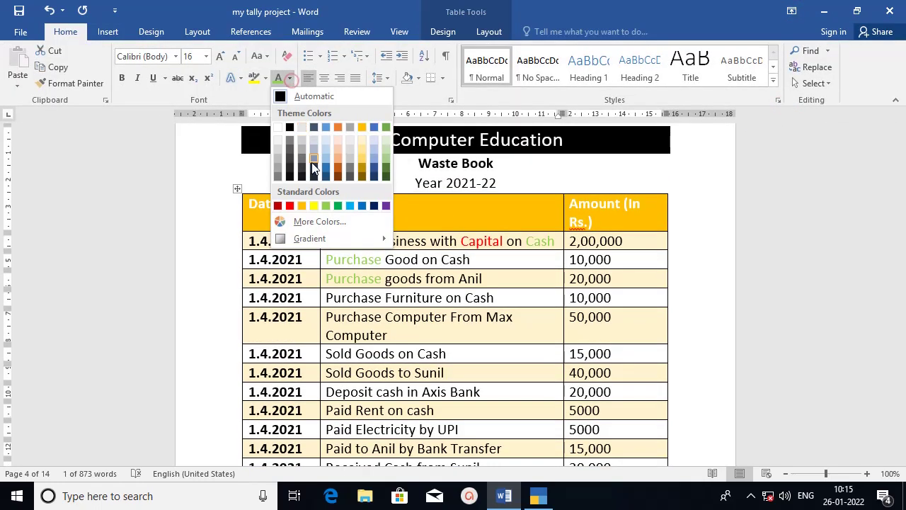
{"action": "left_click", "coordinate": [289, 206]}
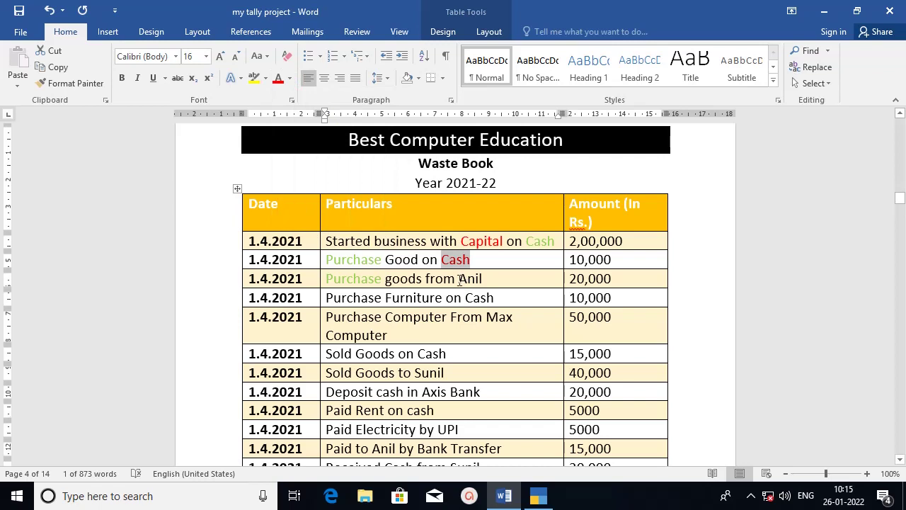
{"action": "left_click_drag", "start_coordinate": [480, 281], "coordinate": [487, 281]}
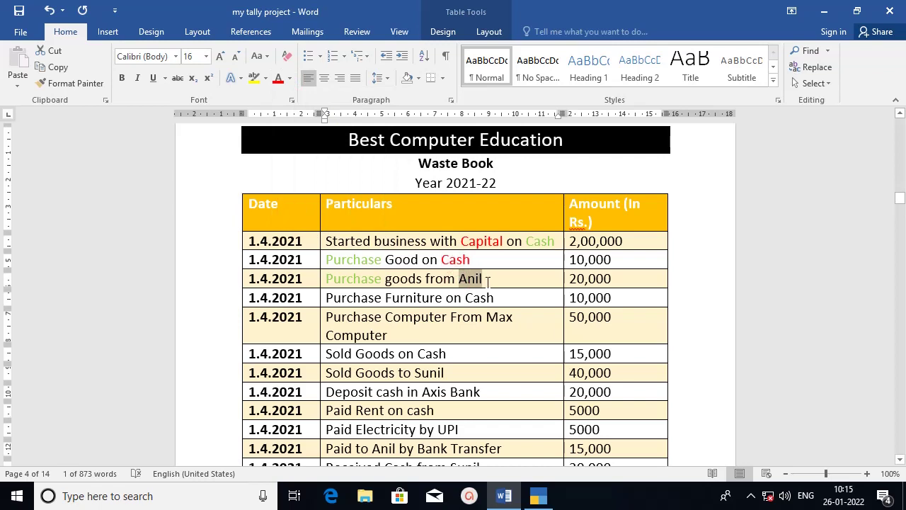
{"action": "left_click", "coordinate": [279, 79]}
In the "Purchase Furniture on Cash" entry, colour the word Furniture light green and the word Cash red.
{"action": "left_click_drag", "start_coordinate": [385, 299], "coordinate": [443, 298]}
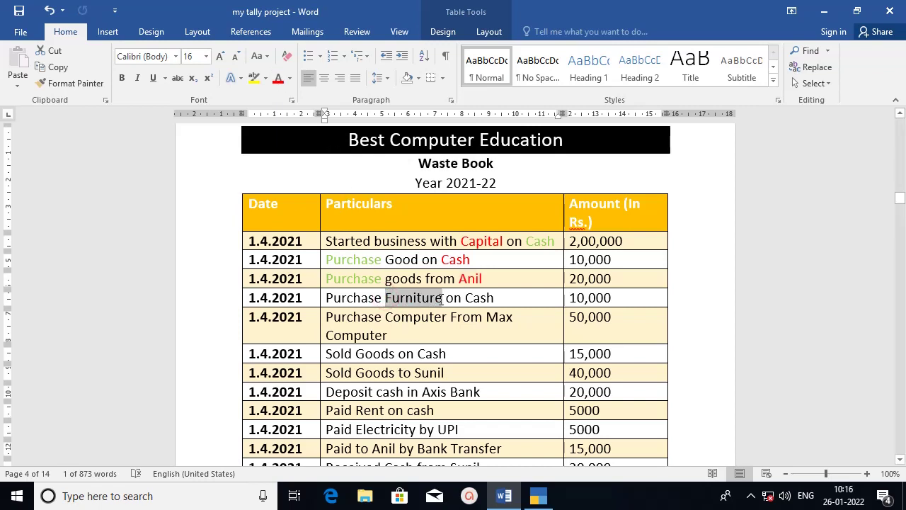
{"action": "left_click", "coordinate": [290, 80]}
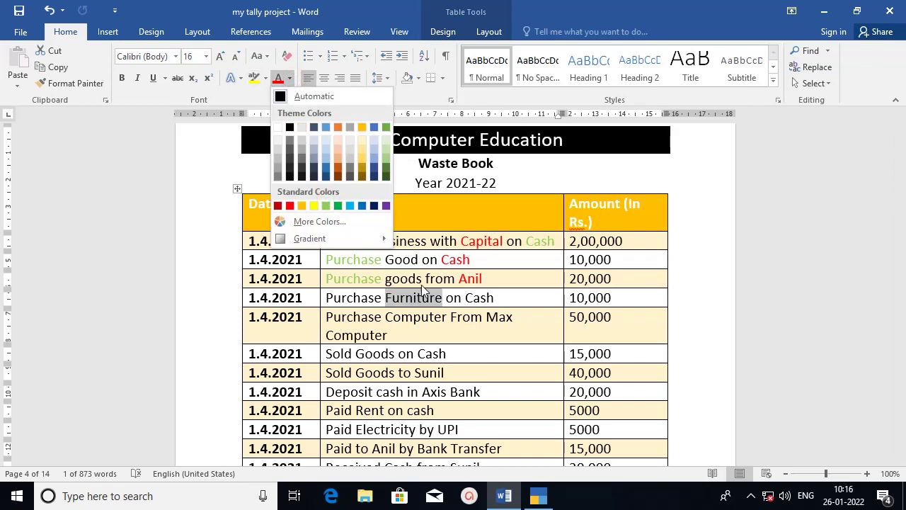
{"action": "left_click", "coordinate": [326, 206]}
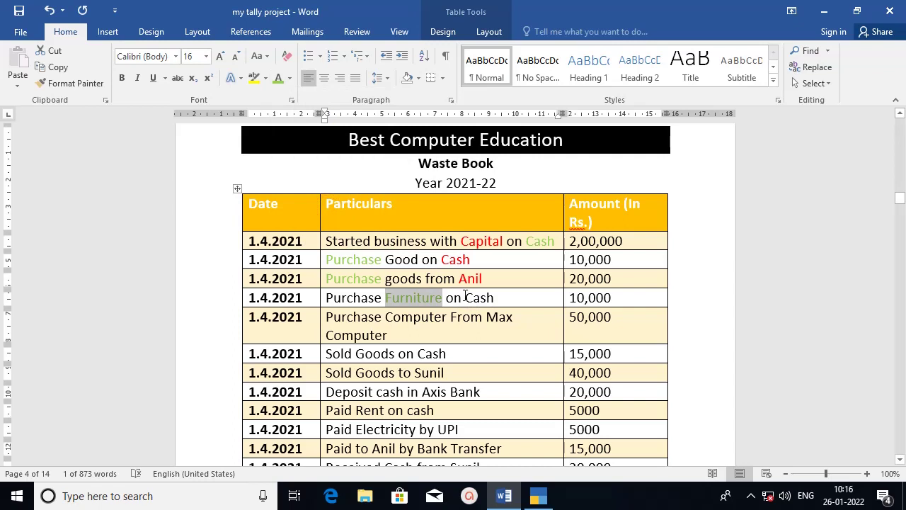
{"action": "left_click_drag", "start_coordinate": [465, 297], "coordinate": [494, 298]}
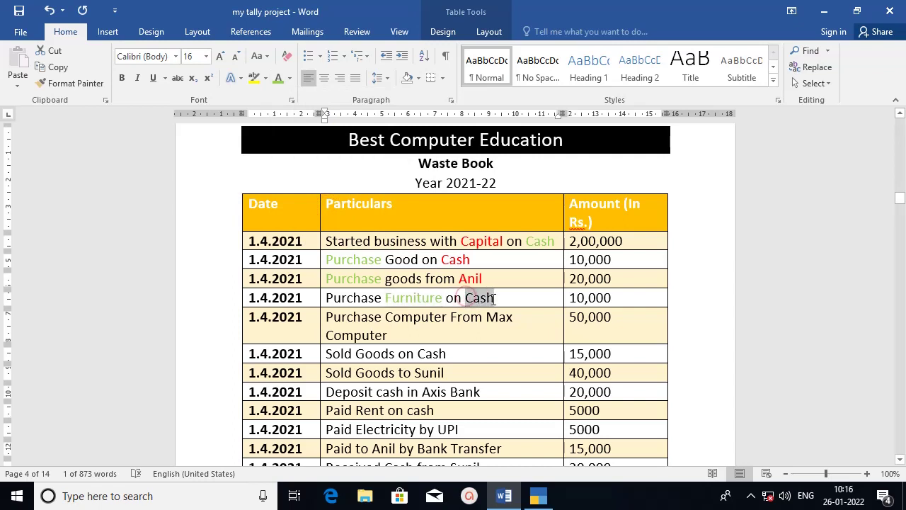
{"action": "left_click", "coordinate": [290, 79]}
{"action": "left_click", "coordinate": [286, 206]}
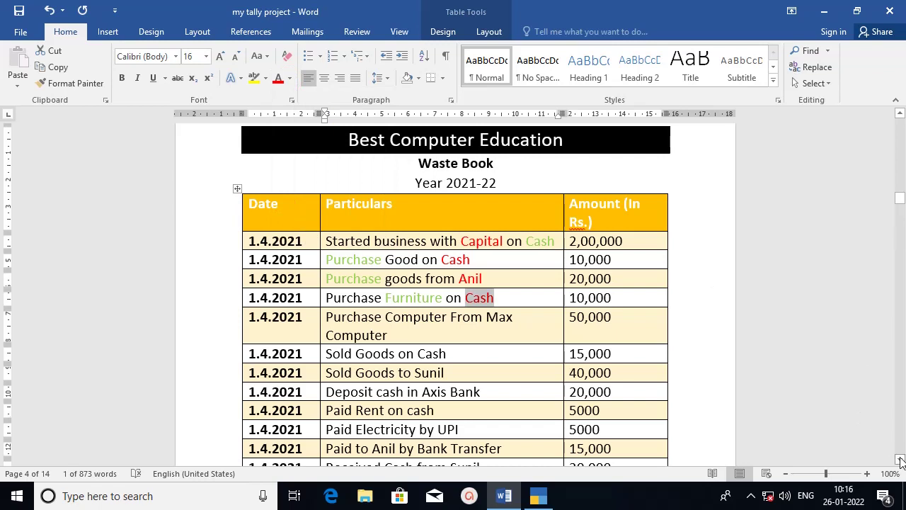
{"action": "scroll", "coordinate": [901, 461], "scroll_direction": "down", "scroll_amount": 5}
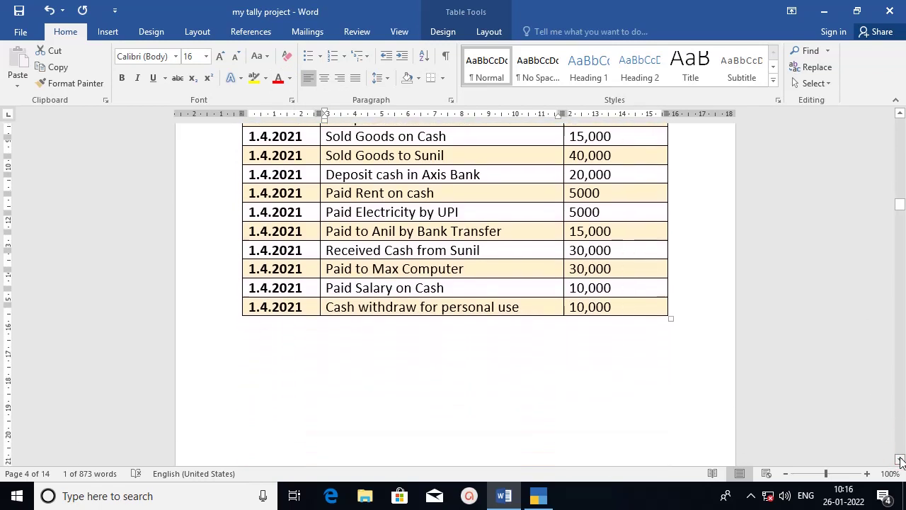
Review the colour-marked Waste Book entries and the Journal Book's debit and credit entries with their voucher types.
{"action": "scroll", "coordinate": [901, 461], "scroll_direction": "down", "scroll_amount": 10}
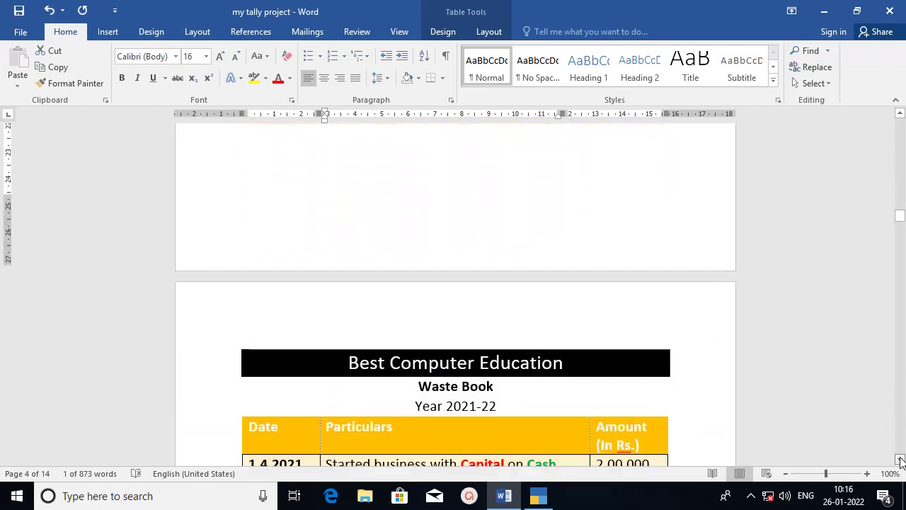
{"action": "scroll", "coordinate": [901, 461], "scroll_direction": "down", "scroll_amount": 6}
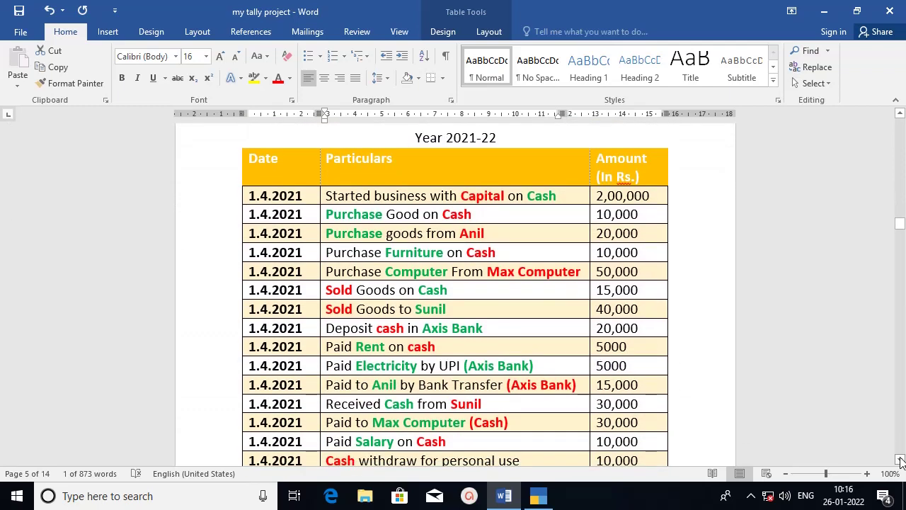
{"action": "scroll", "coordinate": [900, 461], "scroll_direction": "down", "scroll_amount": 5}
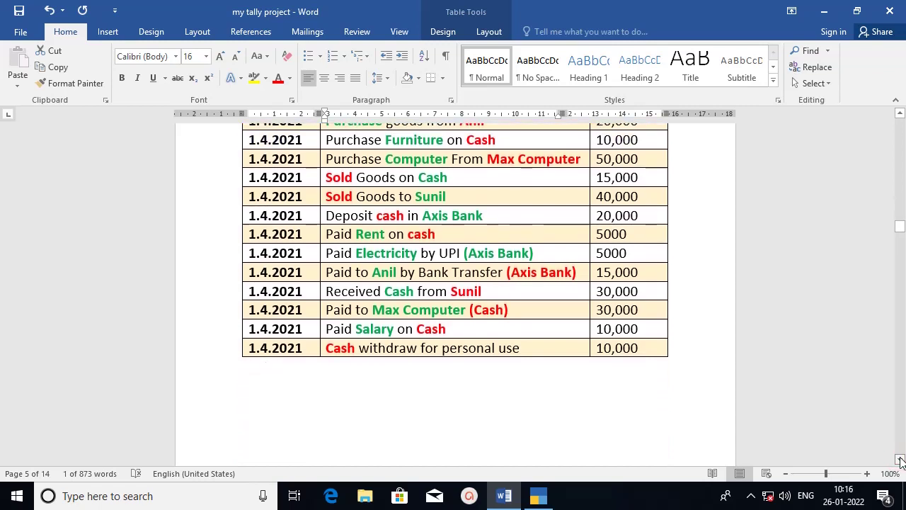
{"action": "scroll", "coordinate": [900, 461], "scroll_direction": "down", "scroll_amount": 9}
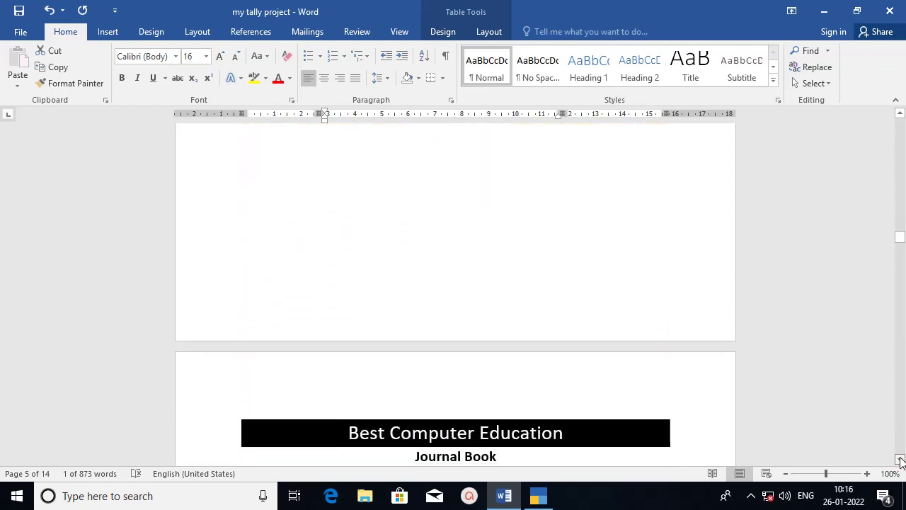
{"action": "scroll", "coordinate": [901, 461], "scroll_direction": "down", "scroll_amount": 6}
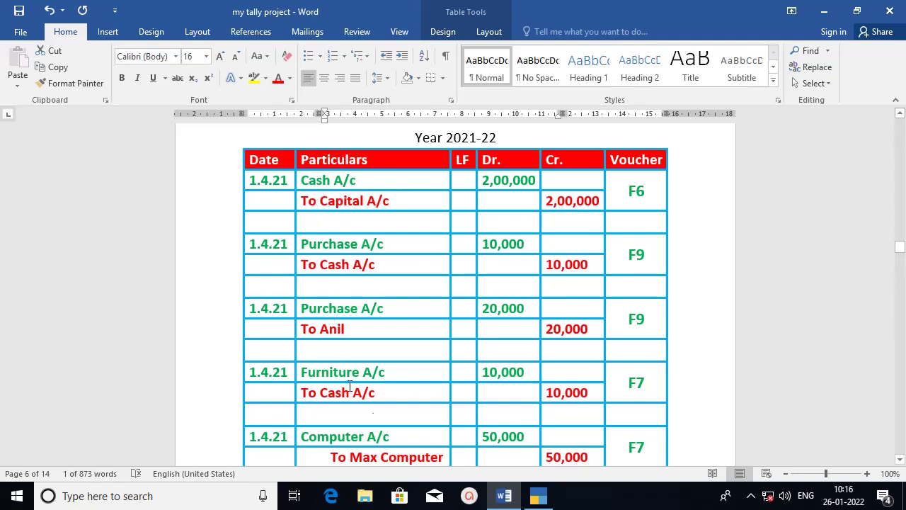
{"action": "left_click", "coordinate": [900, 461]}
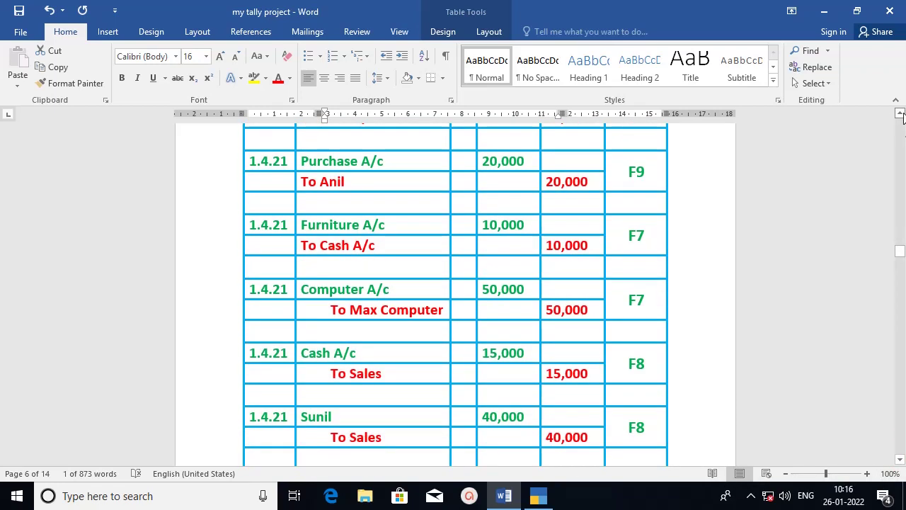
{"action": "left_click", "coordinate": [901, 115]}
{"action": "left_click_drag", "start_coordinate": [901, 115], "coordinate": [901, 115]}
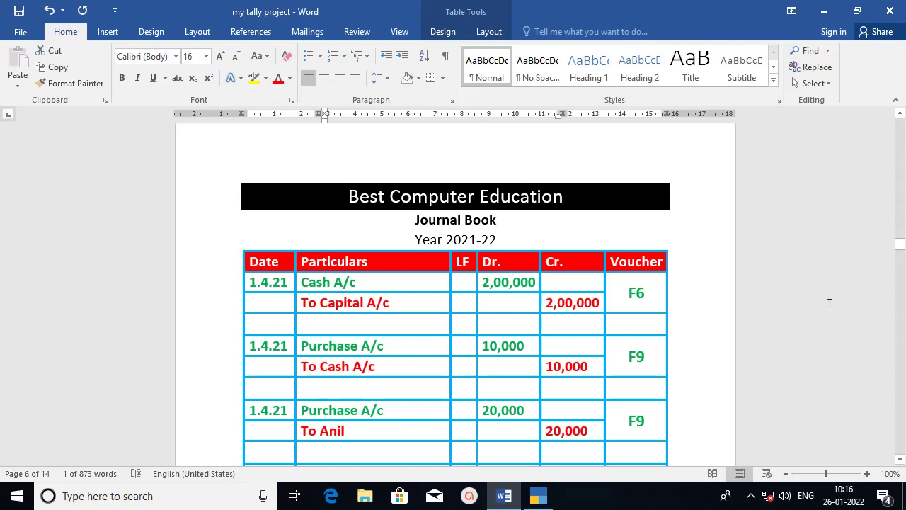
{"action": "left_click", "coordinate": [901, 459]}
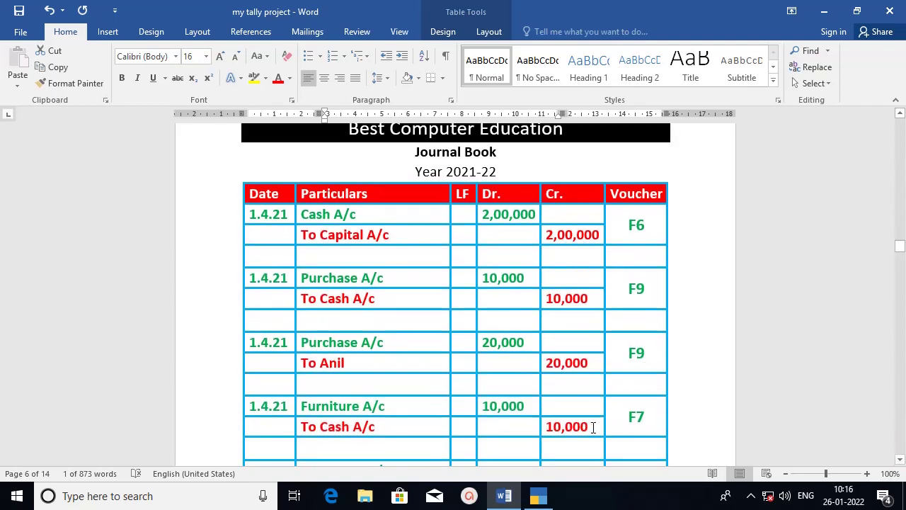
Switch to TallyPrime and start a new company named Best Computer Education, keeping the same mailing name and filling in its street address.
{"action": "left_click", "coordinate": [546, 501]}
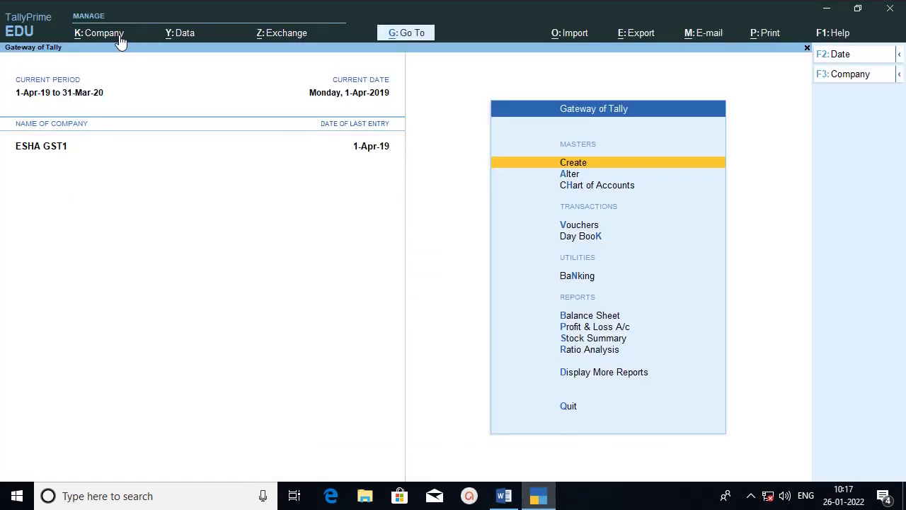
{"action": "left_click", "coordinate": [99, 33]}
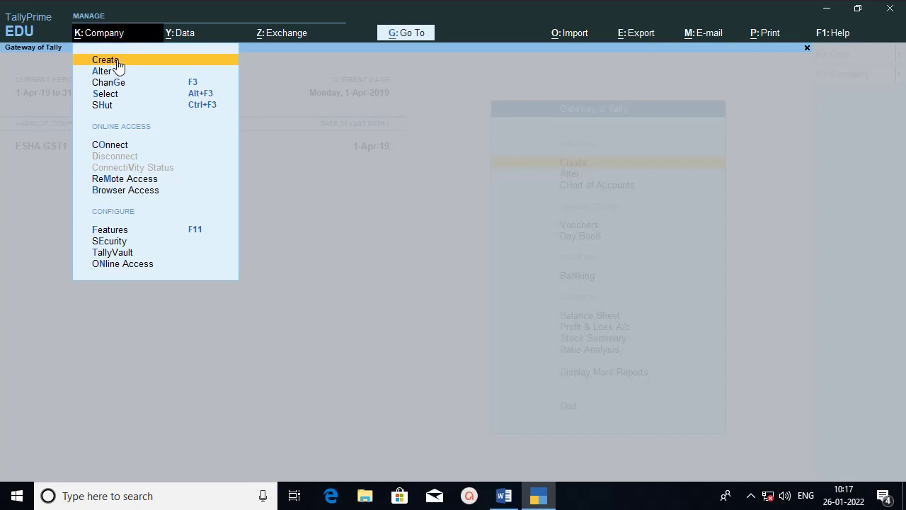
{"action": "left_click", "coordinate": [117, 61]}
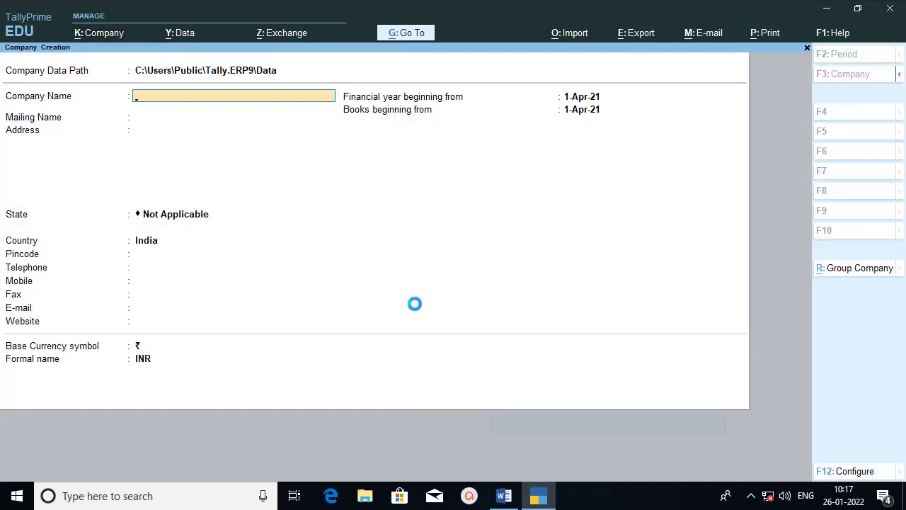
{"action": "type", "text": "Best Computer Education"}
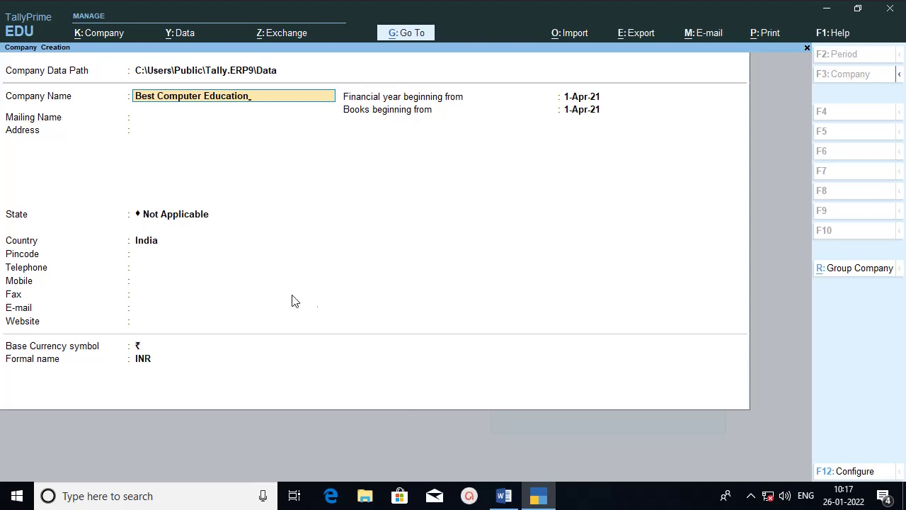
{"action": "key", "text": "Return"}
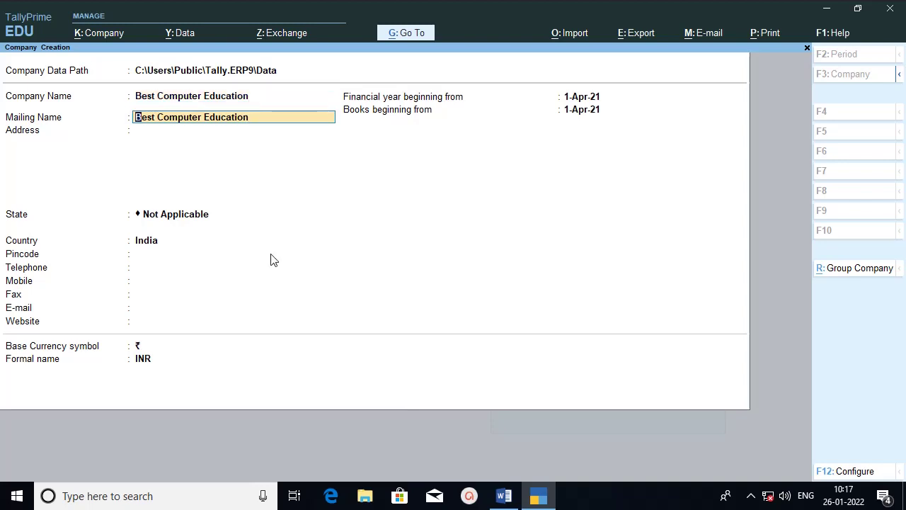
{"action": "key", "text": "Return"}
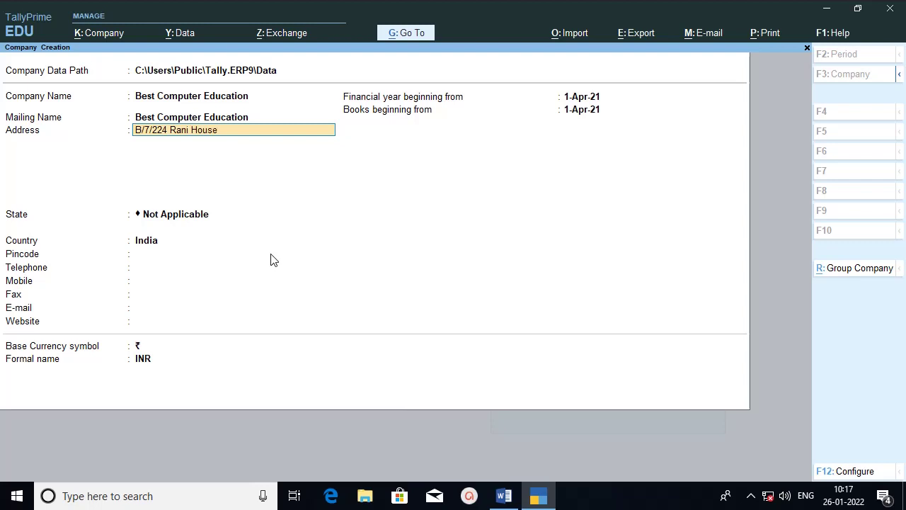
Set the company's state to Uttar Pradesh, enter its postal code and leave the telephone blank.
{"action": "left_click", "coordinate": [182, 212]}
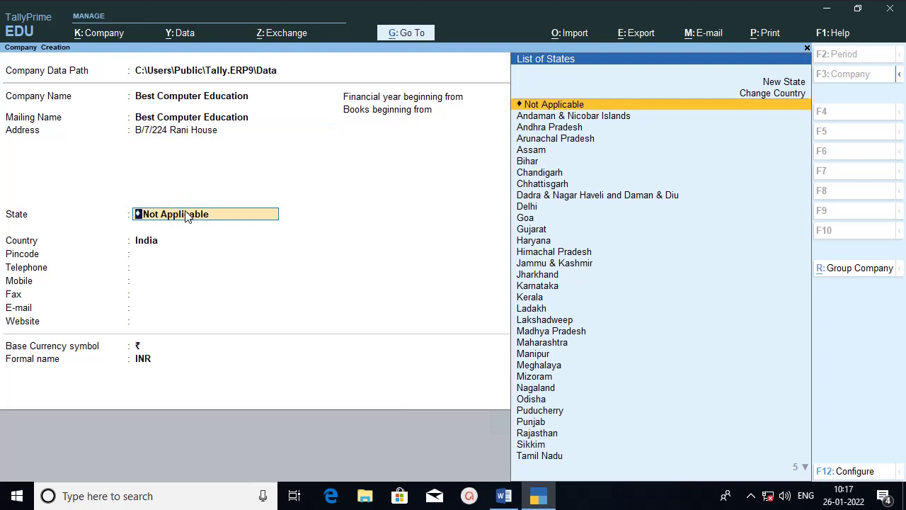
{"action": "type", "text": "Utt"}
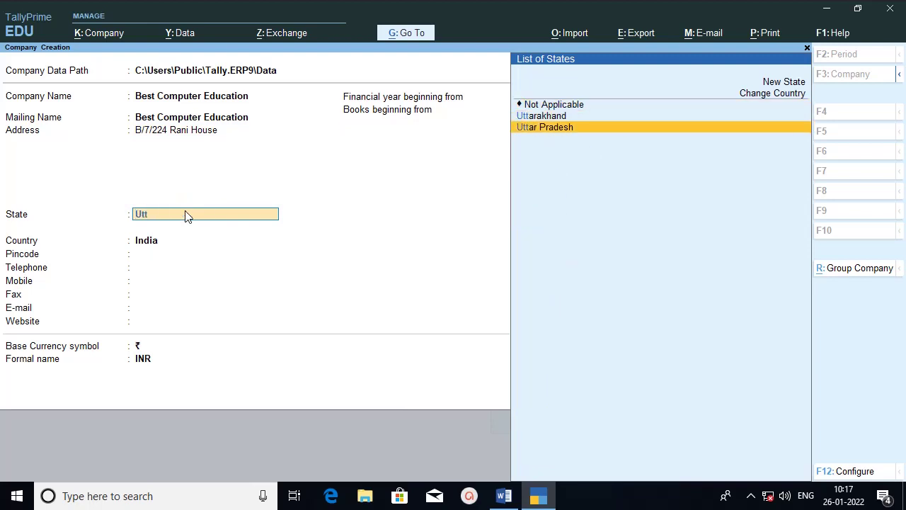
{"action": "key", "text": "Return"}
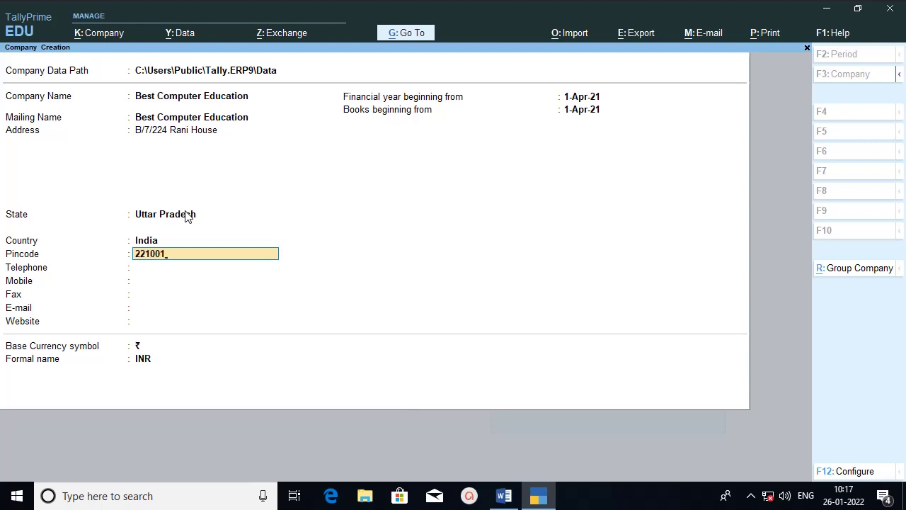
{"action": "type", "text": "221001"}
{"action": "key", "text": "Return"}
{"action": "key", "text": "Return"}
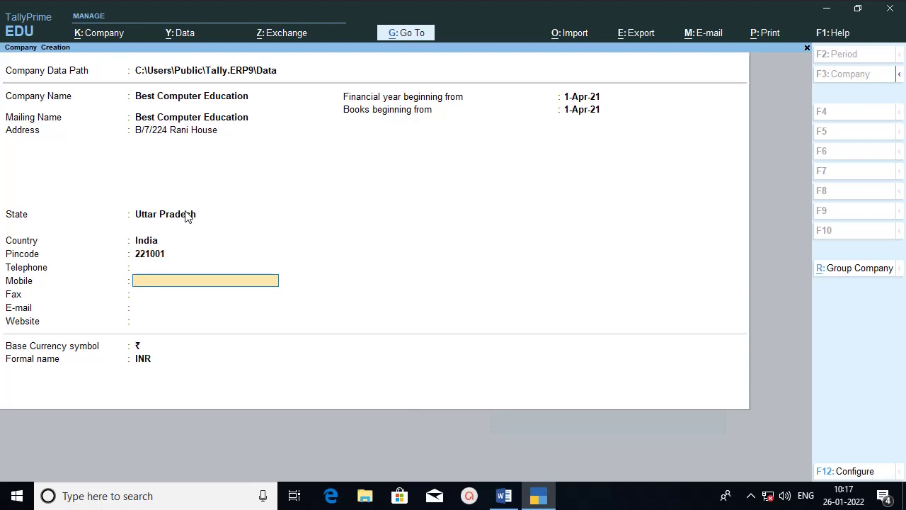
Enter the company's mobile number and leave the fax, e-mail and website blank.
{"action": "type", "text": "93368333"}
{"action": "key", "text": "Return"}
{"action": "key", "text": "Return"}
{"action": "key", "text": "Return"}
{"action": "key", "text": "Return"}
{"action": "key", "text": "Return"}
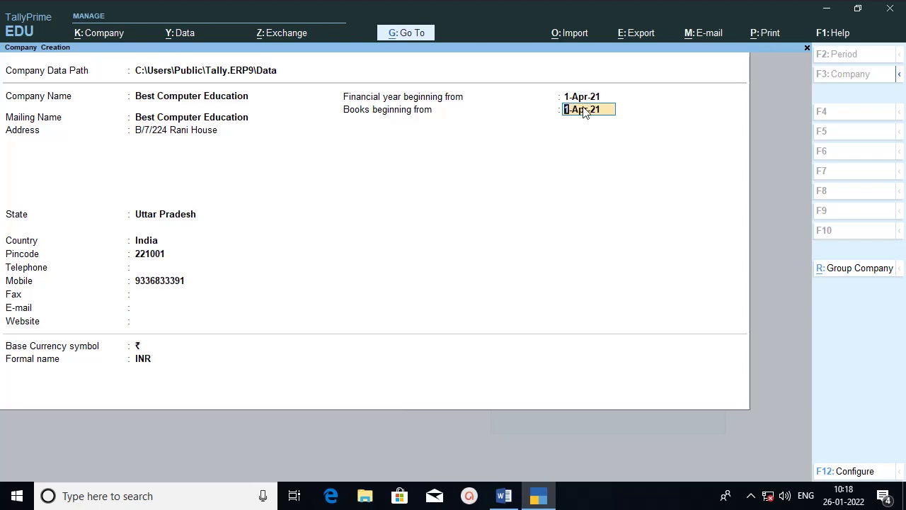
Check the transaction dates in the Word Journal Book, then create the company in TallyPrime with its books beginning from 1-Apr-21.
{"action": "left_click", "coordinate": [503, 496]}
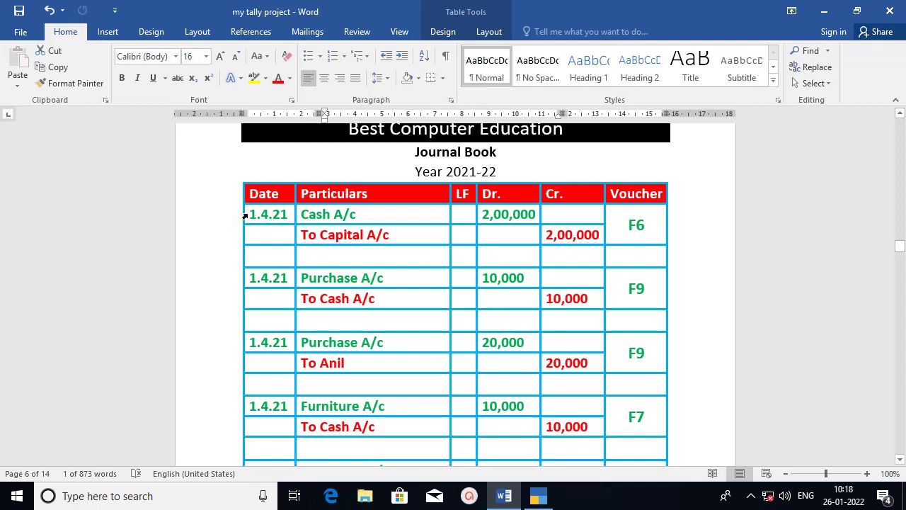
{"action": "left_click", "coordinate": [538, 496]}
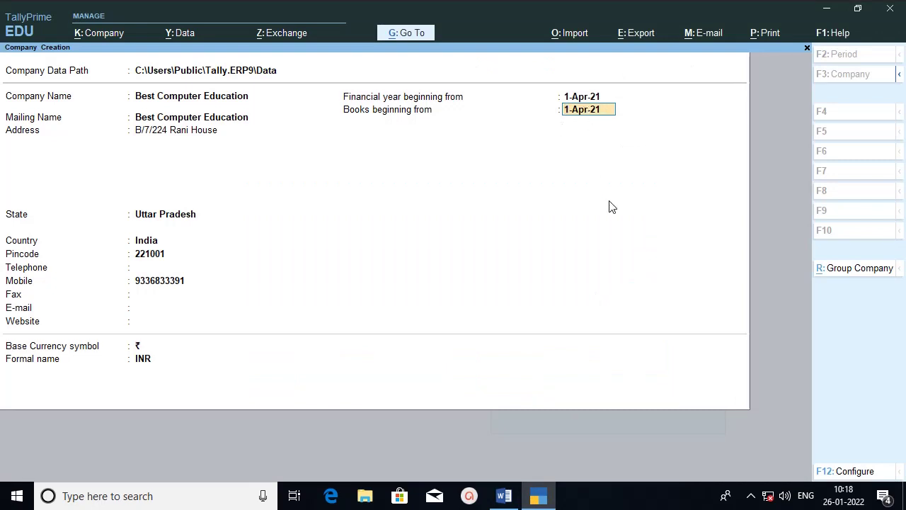
{"action": "key", "text": "Return"}
{"action": "key", "text": "Return"}
{"action": "key", "text": "Return"}
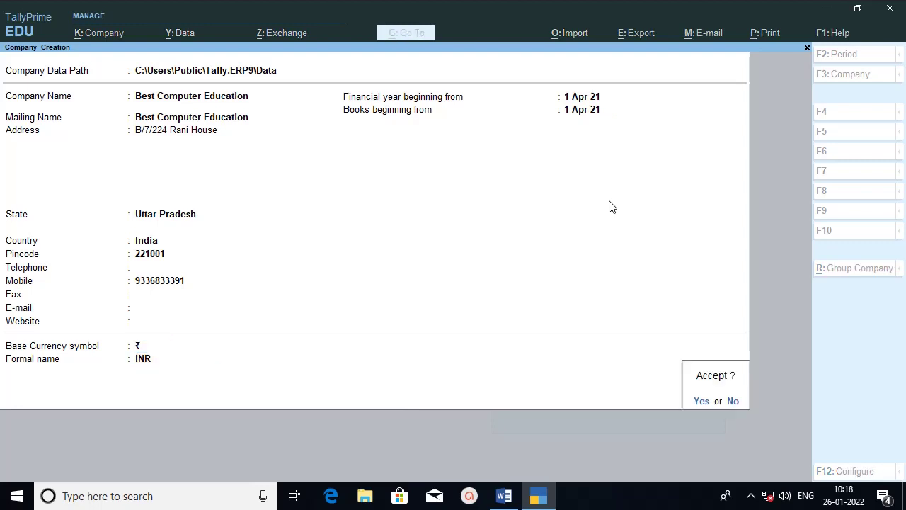
{"action": "key", "text": "Return"}
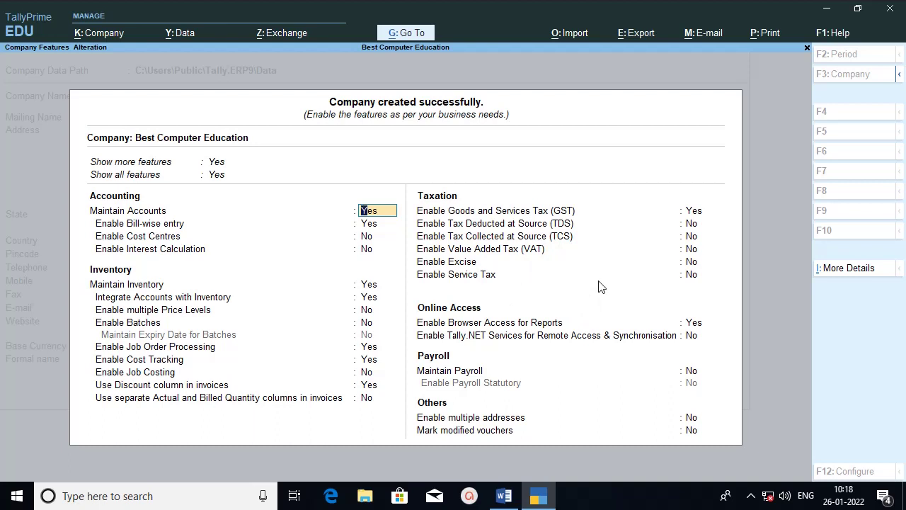
Keep the accounting and inventory features as set, and open the company's GST details with GST enabled.
{"action": "key", "text": "Down"}
{"action": "key", "text": "Down"}
{"action": "key", "text": "Down"}
{"action": "key", "text": "Down"}
{"action": "key", "text": "Down"}
{"action": "key", "text": "Down"}
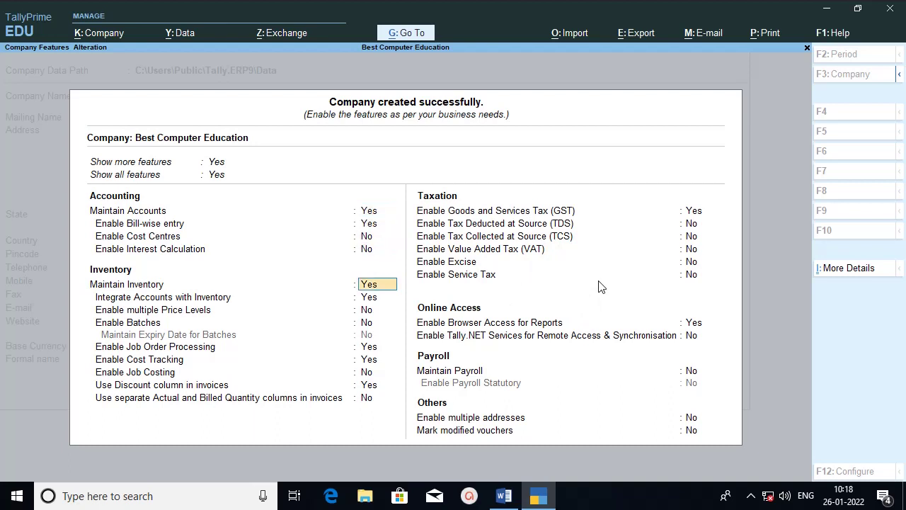
{"action": "key", "text": "Down"}
{"action": "key", "text": "Down"}
{"action": "key", "text": "Down"}
{"action": "key", "text": "Down"}
{"action": "key", "text": "Down"}
{"action": "key", "text": "Down"}
{"action": "key", "text": "Down"}
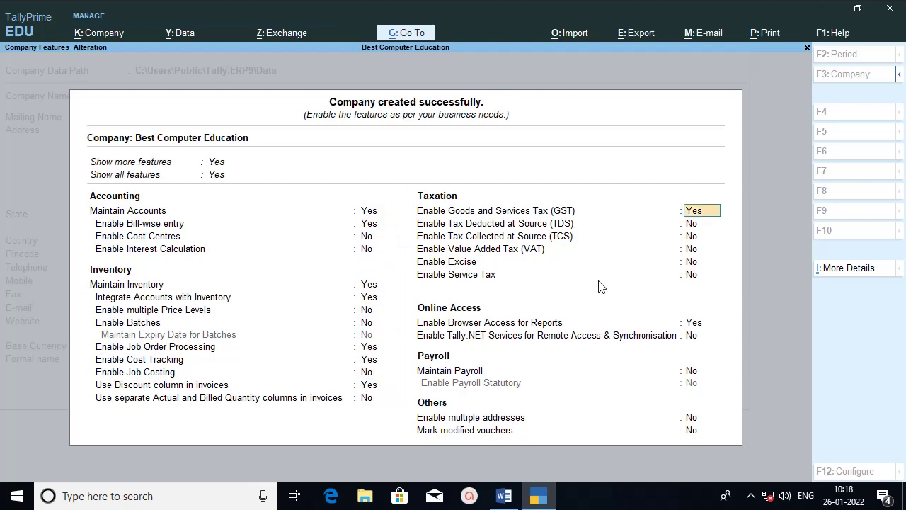
{"action": "key", "text": "Return"}
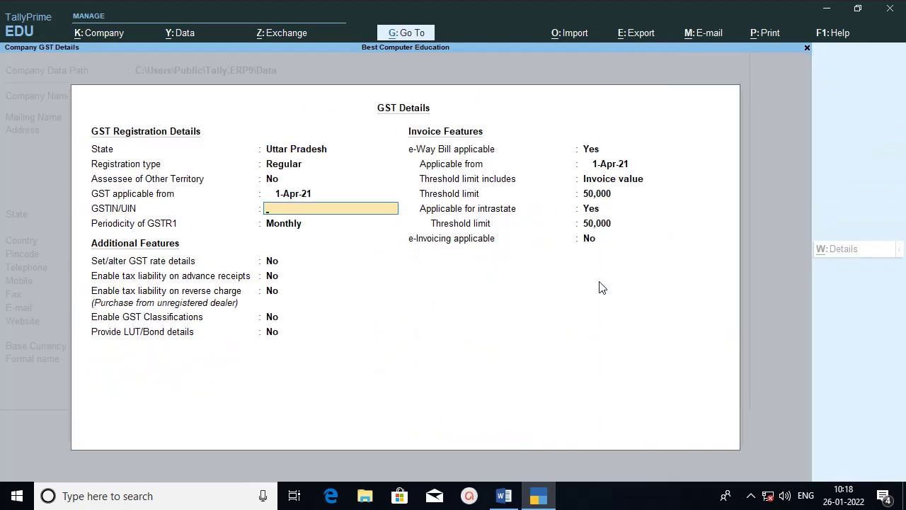
Accept the default GST details with the GSTIN/UIN left blank, Monthly GSTR1 periodicity and e-Invoicing set to No.
{"action": "key", "text": "Return"}
{"action": "key", "text": "Return"}
{"action": "key", "text": "Return"}
{"action": "key", "text": "Return"}
{"action": "key", "text": "Return"}
{"action": "key", "text": "Return"}
{"action": "key", "text": "Return"}
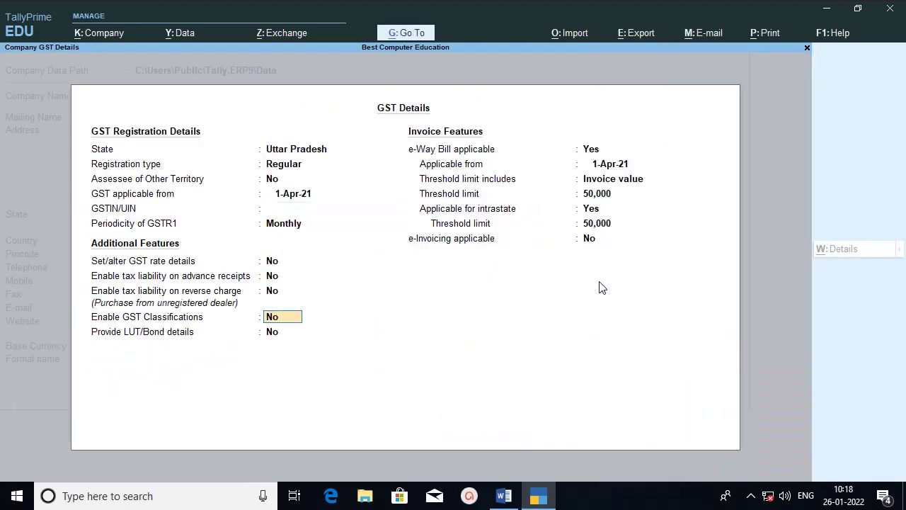
{"action": "key", "text": "Return"}
{"action": "key", "text": "Return"}
{"action": "key", "text": "Return"}
{"action": "key", "text": "Return"}
{"action": "key", "text": "Return"}
{"action": "key", "text": "Return"}
{"action": "key", "text": "Return"}
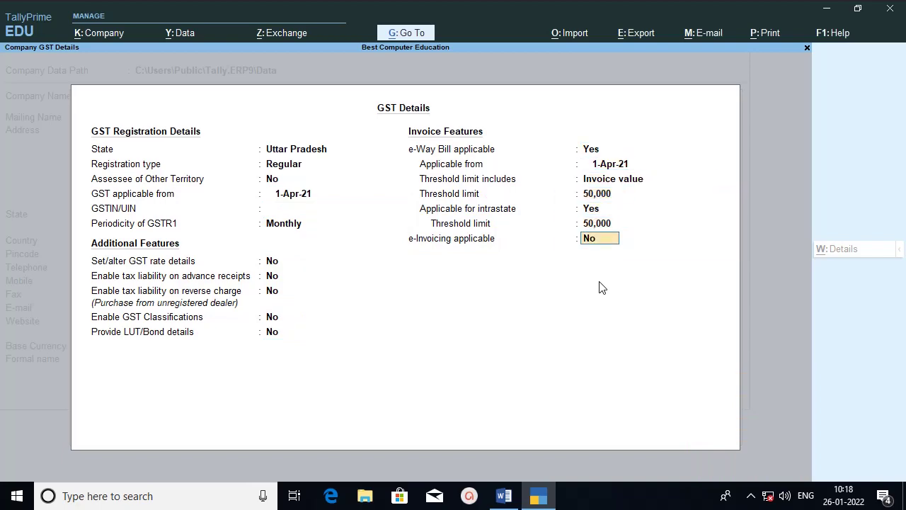
{"action": "key", "text": "Return"}
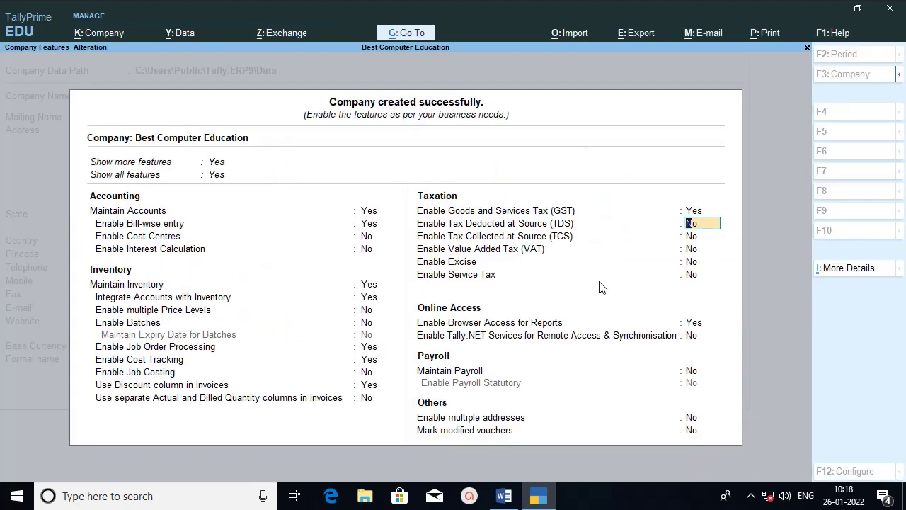
Keep the remaining taxation, online access, payroll and other features as set, and save the company features.
{"action": "key", "text": "Return"}
{"action": "key", "text": "Return"}
{"action": "key", "text": "Return"}
{"action": "key", "text": "Return"}
{"action": "key", "text": "Return"}
{"action": "key", "text": "Return"}
{"action": "key", "text": "Return"}
{"action": "key", "text": "Return"}
{"action": "key", "text": "Return"}
{"action": "key", "text": "Return"}
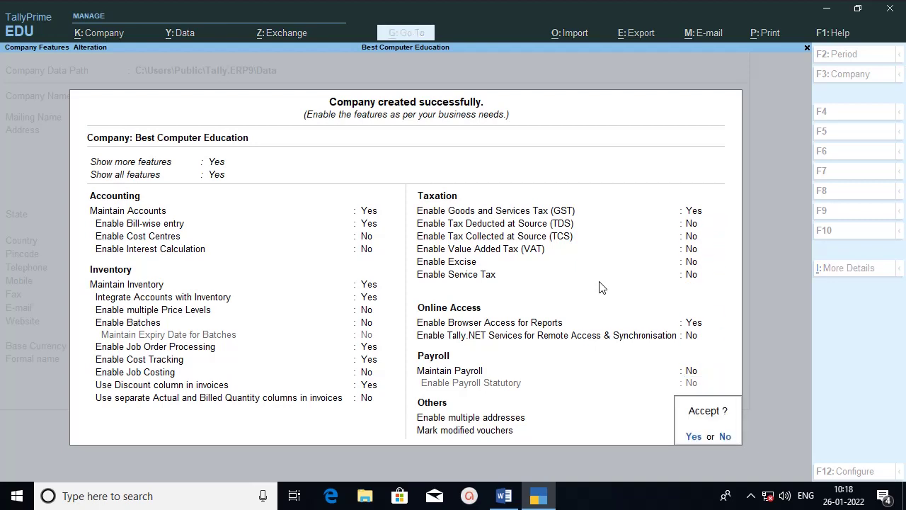
{"action": "key", "text": "Return"}
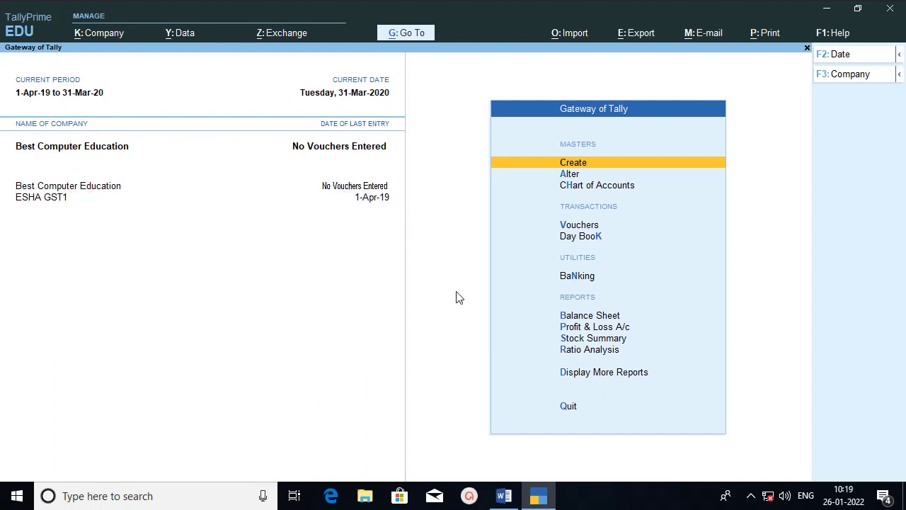
Switch to the Word project and read through the Journal Book entries to identify the accounts used.
{"action": "left_click", "coordinate": [504, 496]}
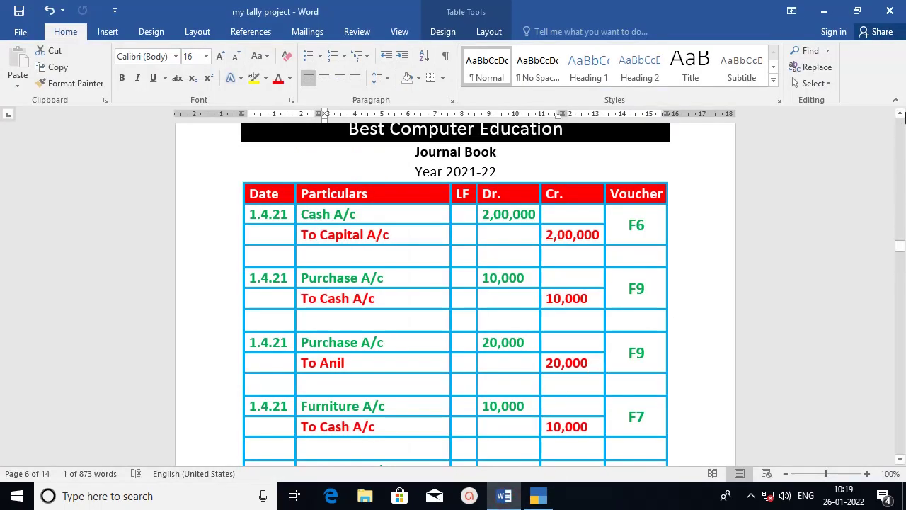
{"action": "double_click", "coordinate": [322, 236]}
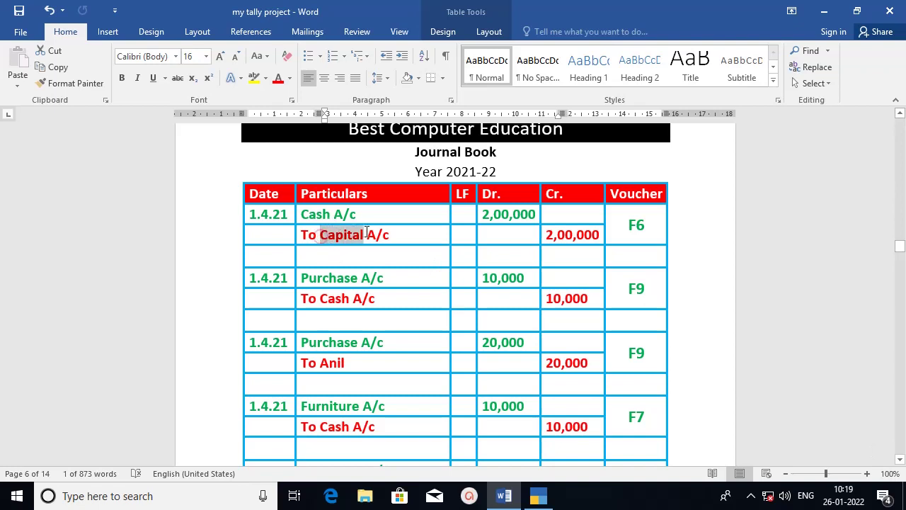
{"action": "left_click", "coordinate": [300, 274]}
{"action": "left_click", "coordinate": [300, 275]}
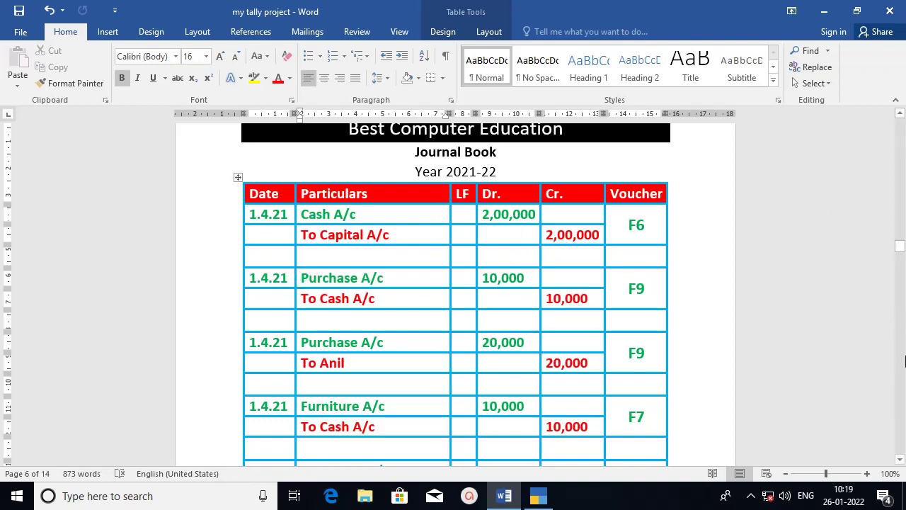
{"action": "left_click", "coordinate": [901, 460]}
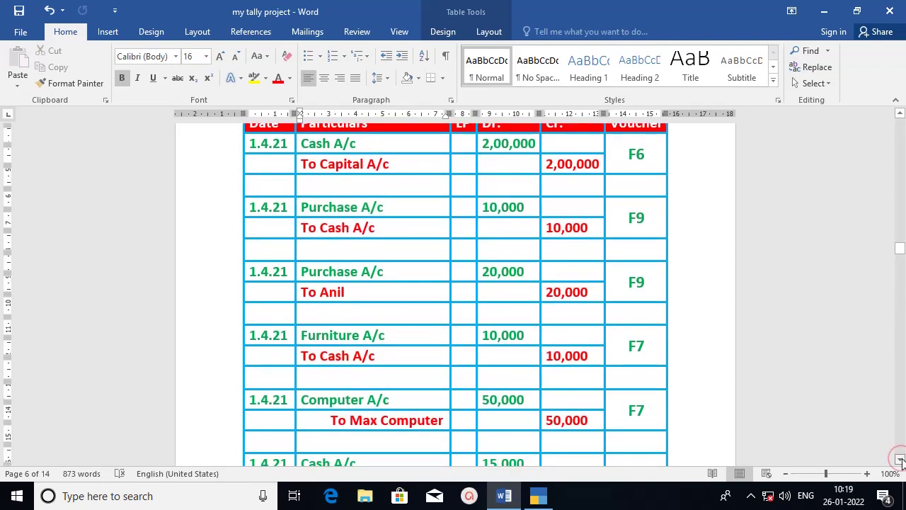
{"action": "left_click", "coordinate": [901, 461]}
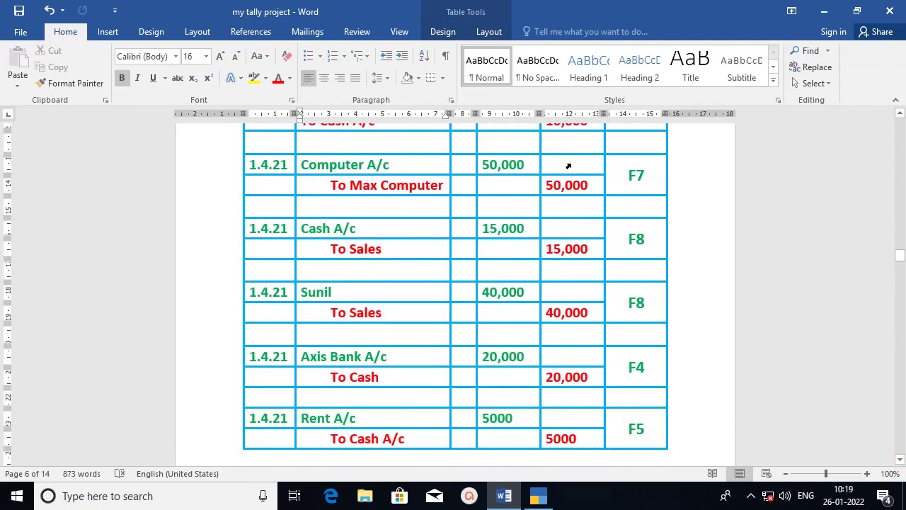
{"action": "left_click", "coordinate": [900, 460]}
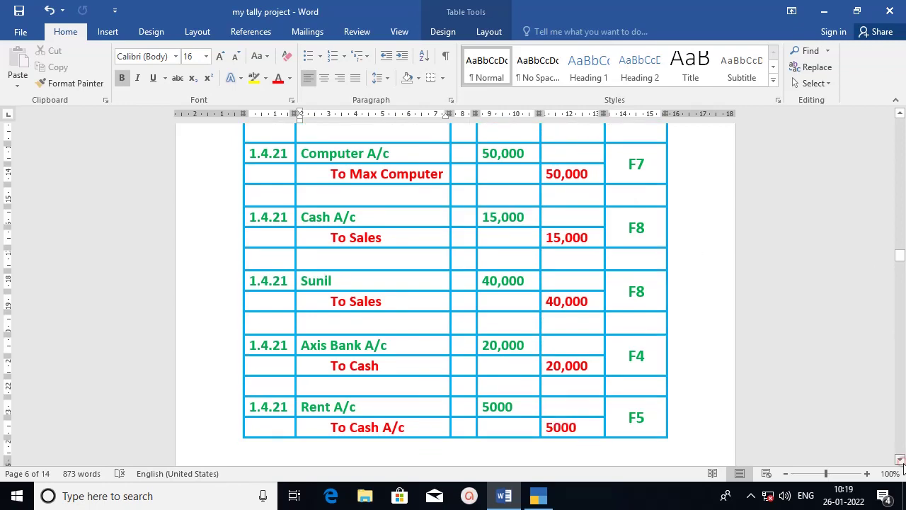
{"action": "scroll", "coordinate": [900, 459], "scroll_direction": "down", "scroll_amount": 5}
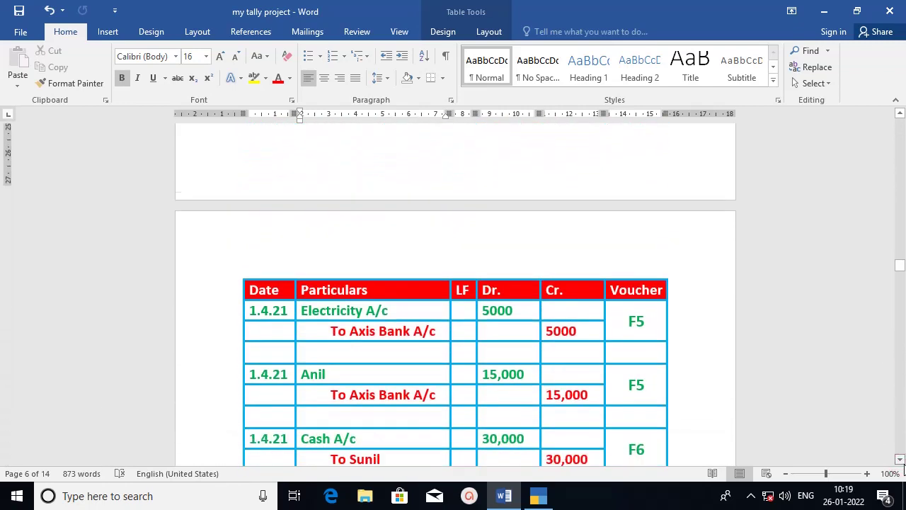
Review the account names and their Under groups in the Word project's List of Accounts.
{"action": "left_click_drag", "start_coordinate": [898, 267], "coordinate": [901, 282]}
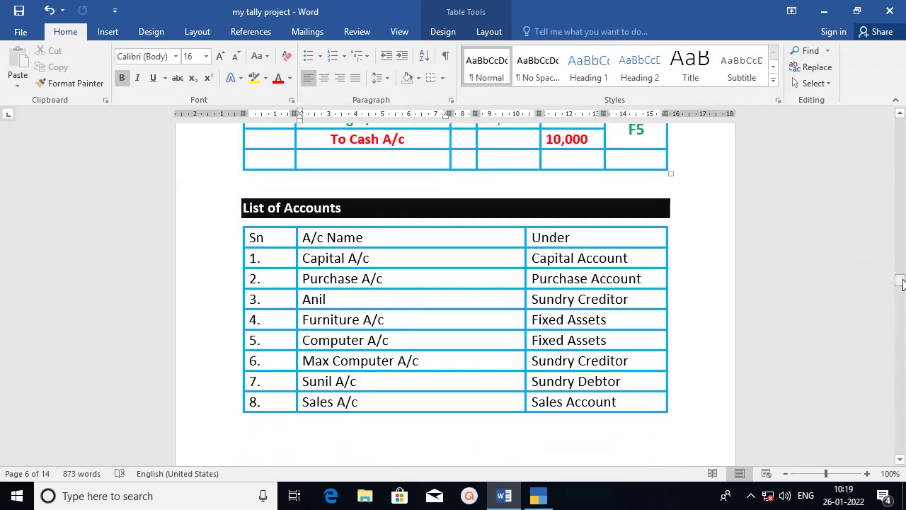
{"action": "left_click", "coordinate": [366, 279]}
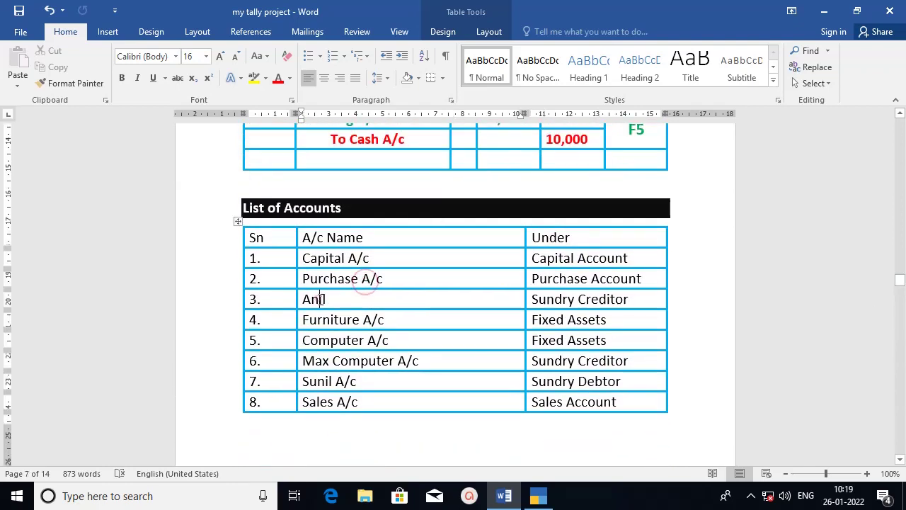
{"action": "left_click", "coordinate": [339, 320]}
{"action": "left_click", "coordinate": [352, 341]}
{"action": "left_click_drag", "start_coordinate": [533, 259], "coordinate": [628, 260]}
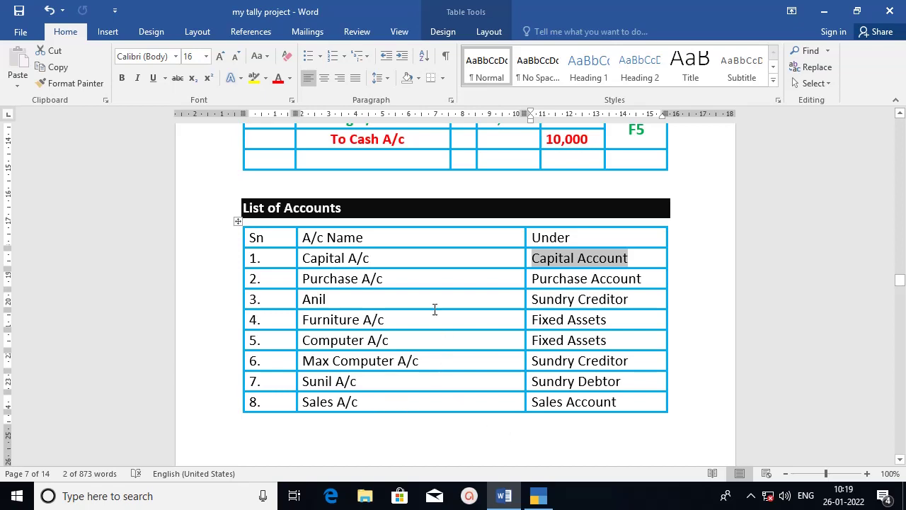
Review the Account List and their Under Types table on page 1, then return to the List of Accounts.
{"action": "left_click", "coordinate": [901, 281]}
{"action": "left_click_drag", "start_coordinate": [901, 281], "coordinate": [902, 123]}
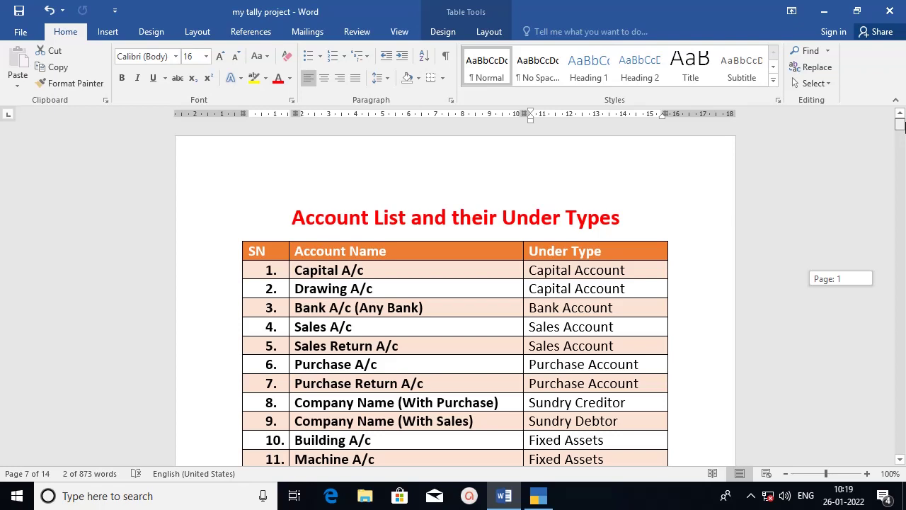
{"action": "left_click_drag", "start_coordinate": [902, 124], "coordinate": [901, 127]}
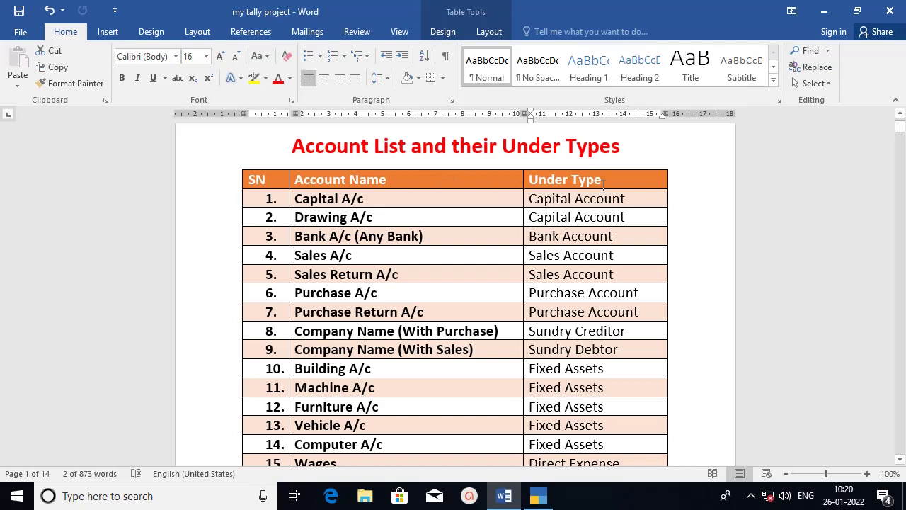
{"action": "left_click_drag", "start_coordinate": [602, 182], "coordinate": [297, 180]}
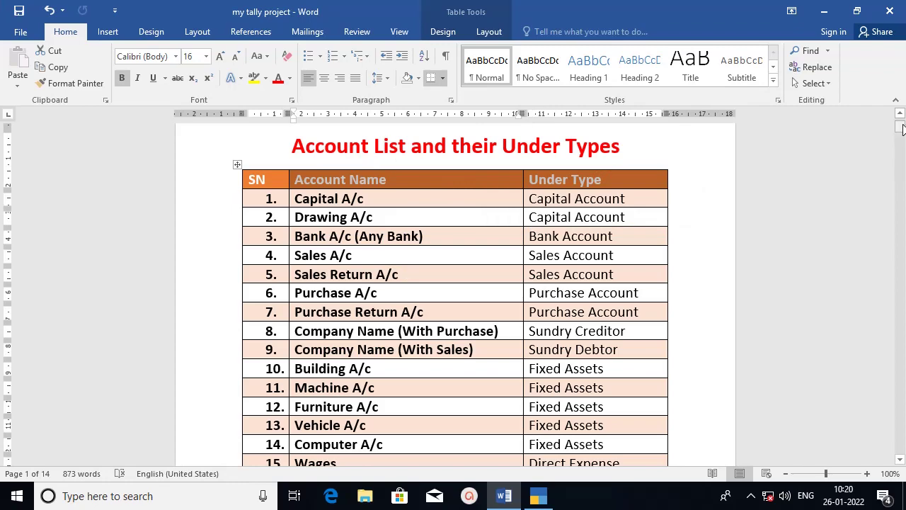
{"action": "left_click_drag", "start_coordinate": [900, 126], "coordinate": [900, 277]}
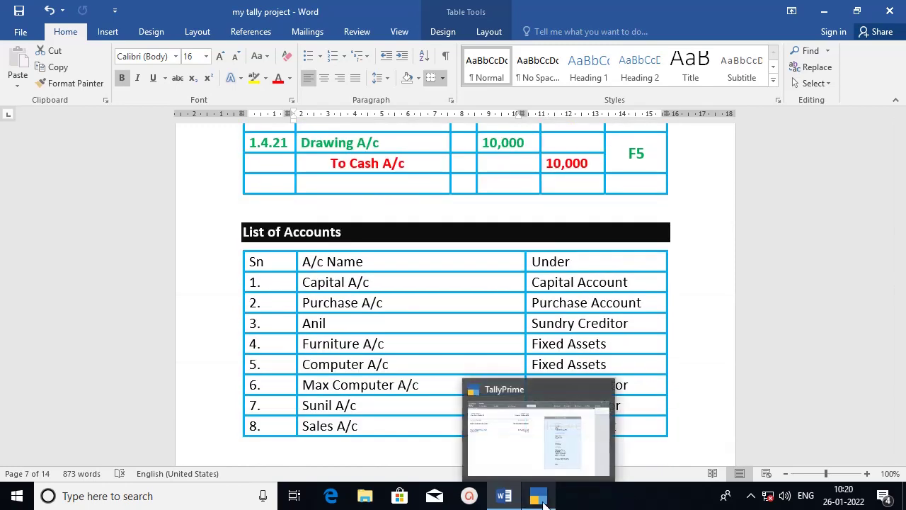
Switch to TallyPrime and open ledger creation, checking the first account in Word's List of Accounts.
{"action": "left_click", "coordinate": [539, 499]}
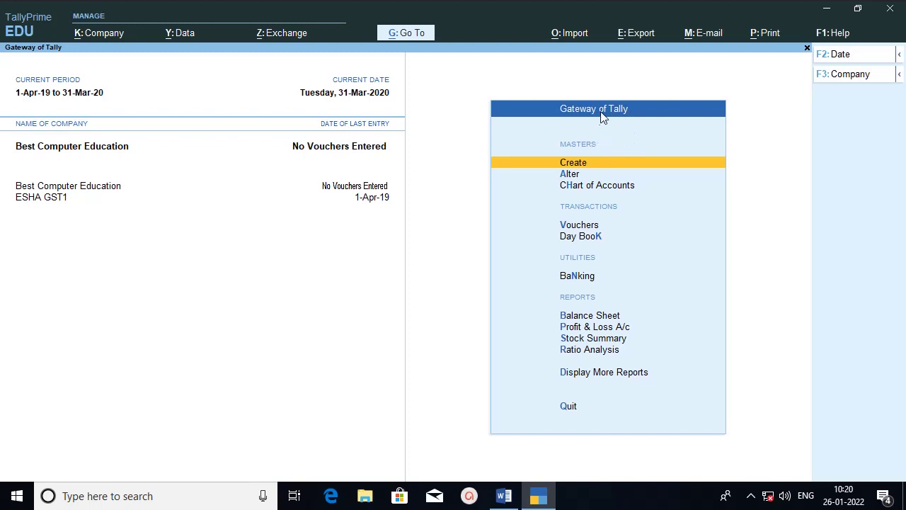
{"action": "left_click", "coordinate": [585, 165]}
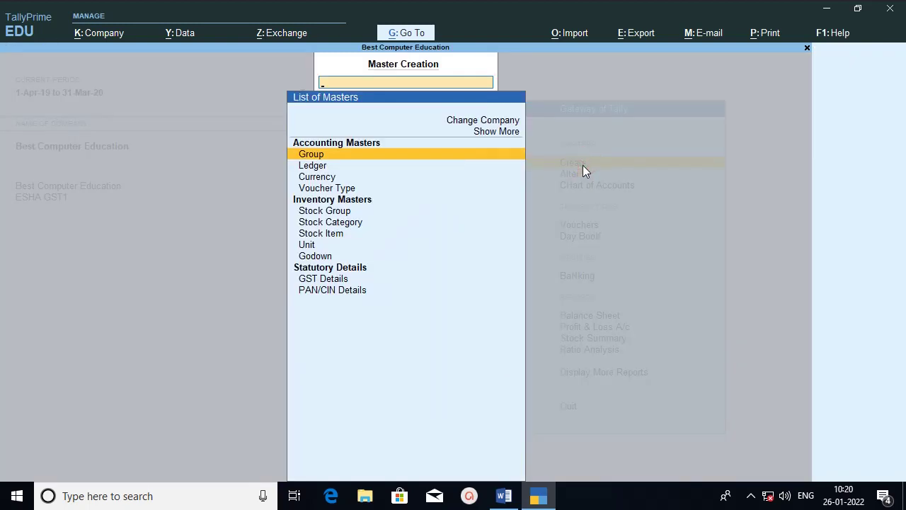
{"action": "left_click", "coordinate": [318, 166]}
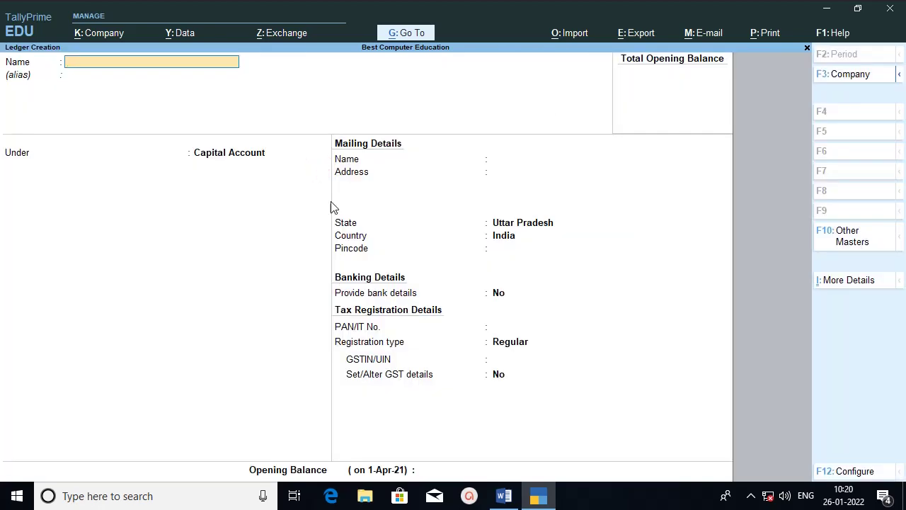
{"action": "left_click", "coordinate": [503, 496]}
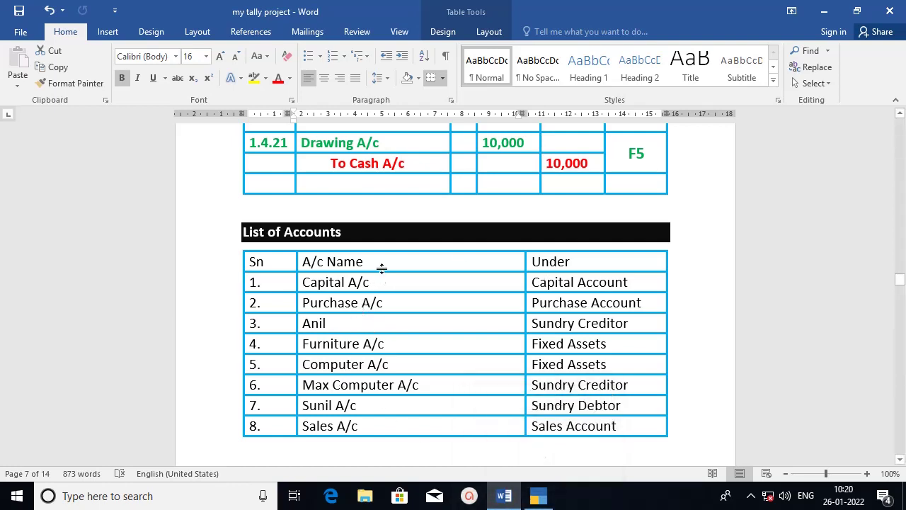
{"action": "left_click", "coordinate": [538, 496]}
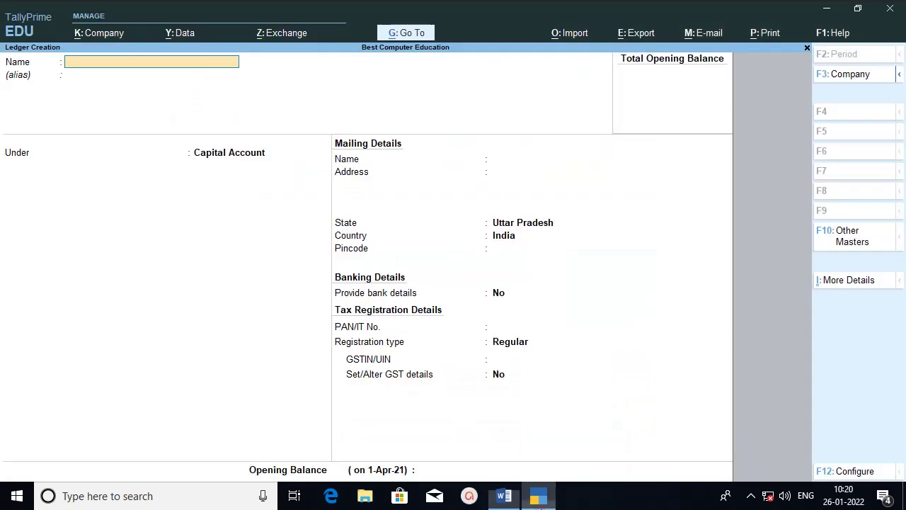
Create the ledger Capital A/c under Capital Account, leaving the mailing, banking and tax details at their defaults.
{"action": "type", "text": "Capita"}
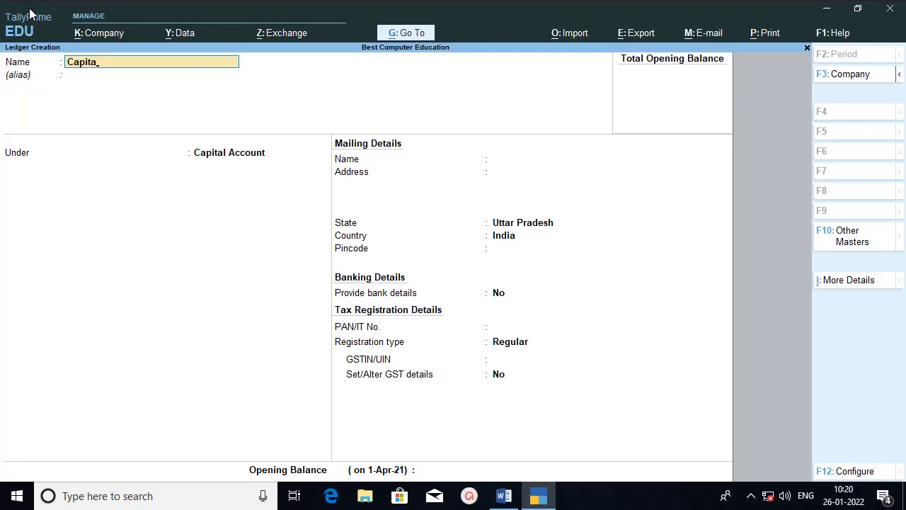
{"action": "type", "text": "c"}
{"action": "key", "text": "Return"}
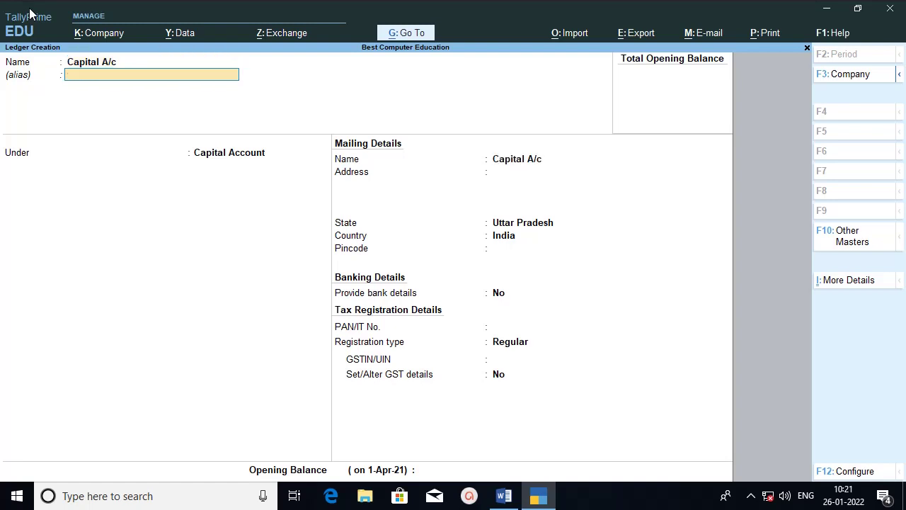
{"action": "key", "text": "Return"}
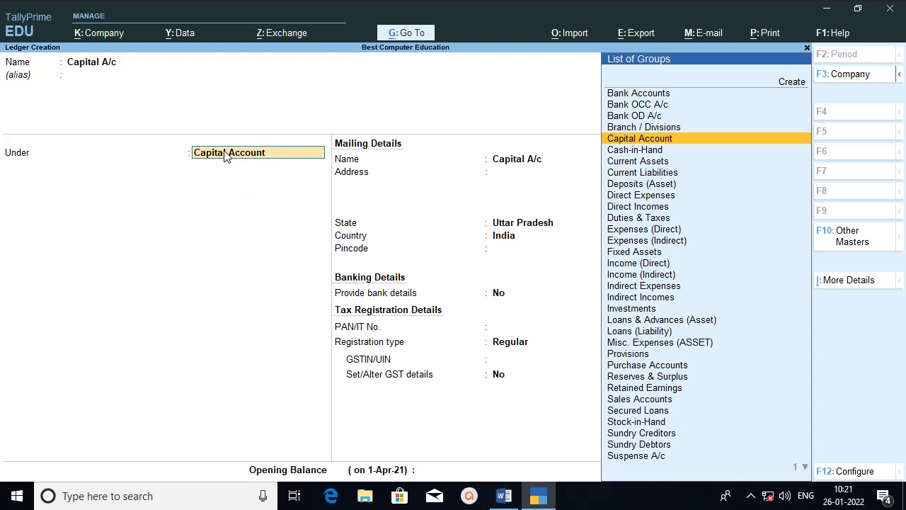
{"action": "key", "text": "Return"}
{"action": "key", "text": "Return"}
{"action": "key", "text": "Return"}
{"action": "key", "text": "Return"}
{"action": "key", "text": "Return"}
{"action": "key", "text": "Return"}
{"action": "key", "text": "Return"}
{"action": "key", "text": "Return"}
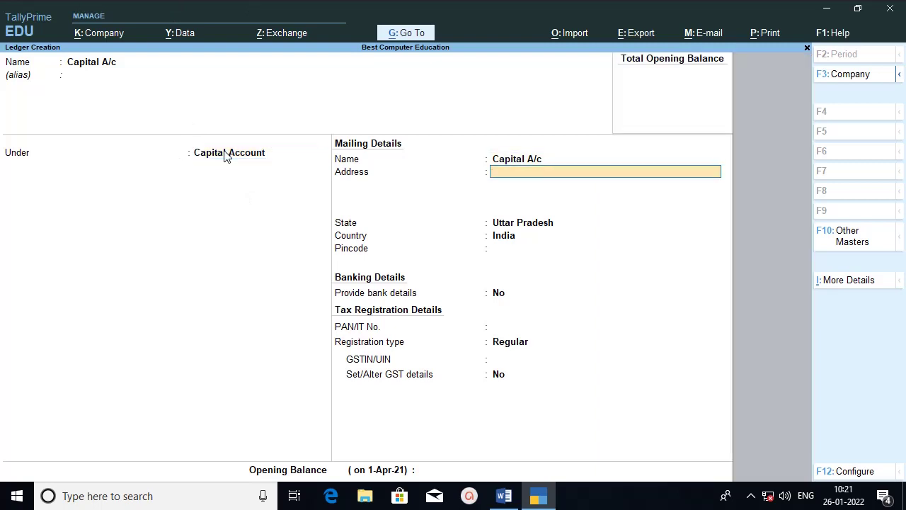
{"action": "key", "text": "Return"}
{"action": "key", "text": "Return"}
{"action": "key", "text": "Return"}
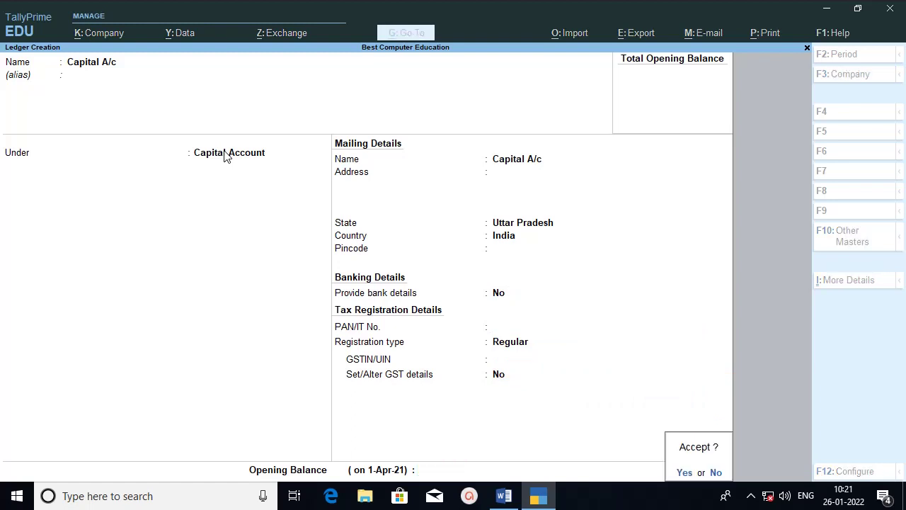
{"action": "key", "text": "Return"}
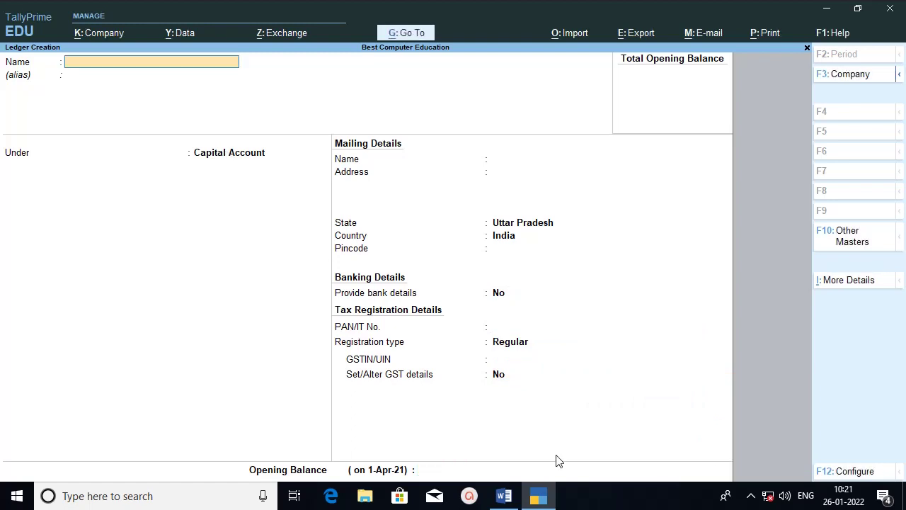
Check the second account in Word's list and create the Purchase ledger under Purchase Accounts with the default GST settings.
{"action": "left_click", "coordinate": [539, 499]}
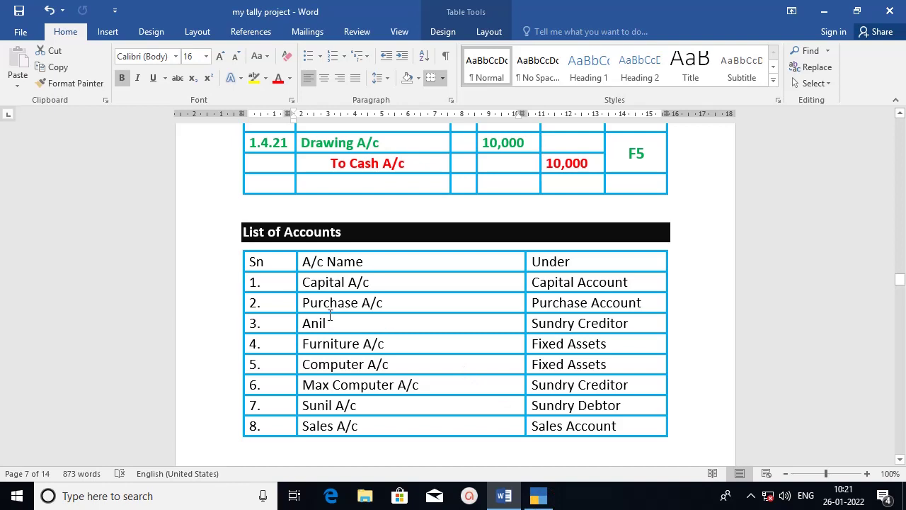
{"action": "left_click", "coordinate": [539, 499]}
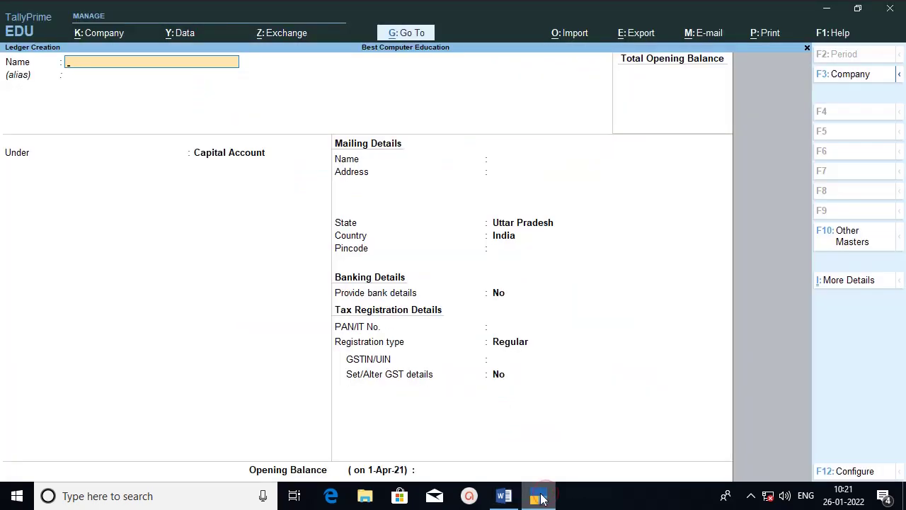
{"action": "type", "text": "Purchase"}
{"action": "key", "text": "Return"}
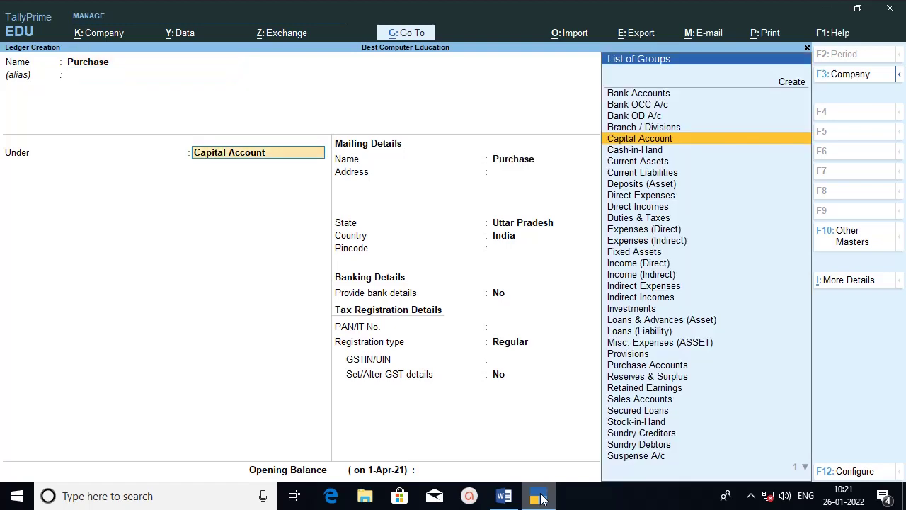
{"action": "type", "text": "Pu"}
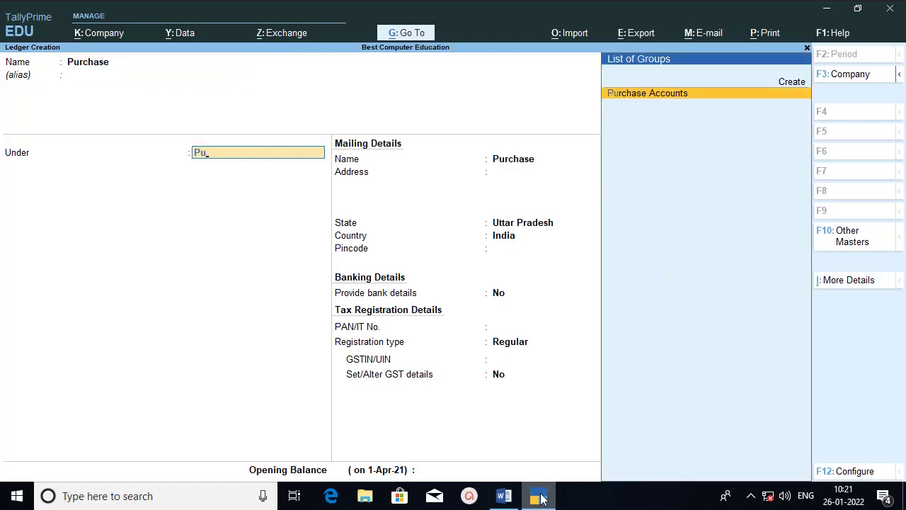
{"action": "key", "text": "Return"}
{"action": "key", "text": "Return"}
{"action": "key", "text": "Return"}
{"action": "key", "text": "Return"}
{"action": "key", "text": "Return"}
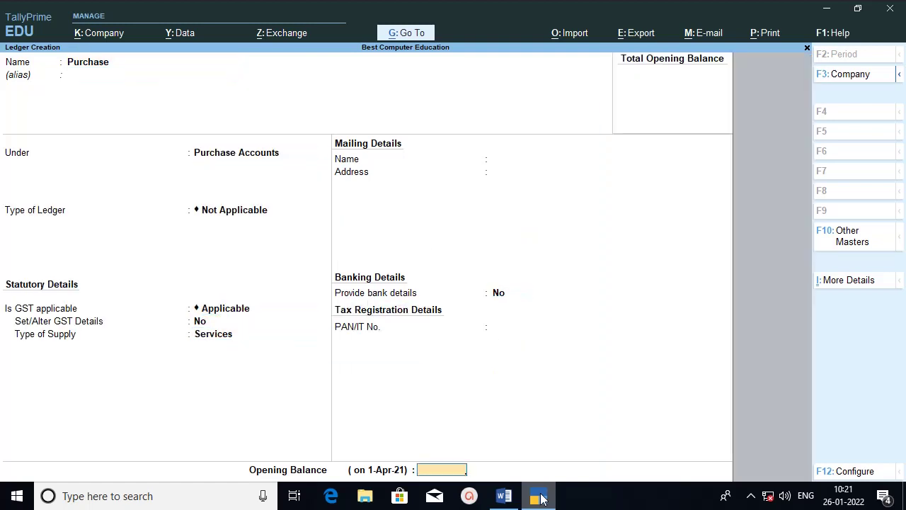
{"action": "key", "text": "Return"}
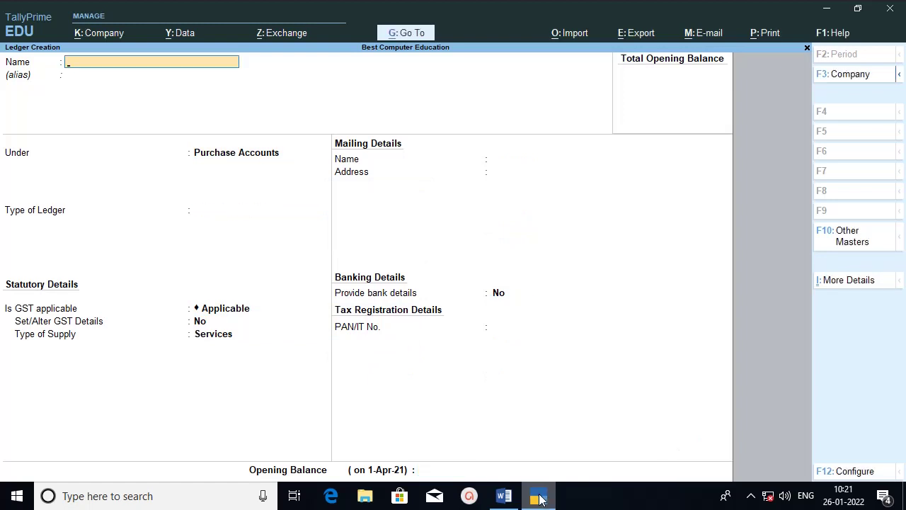
Check the third account in Word's list and create its party ledger under Sundry Creditors with the default bill-by-bill and mailing details.
{"action": "left_click", "coordinate": [504, 495]}
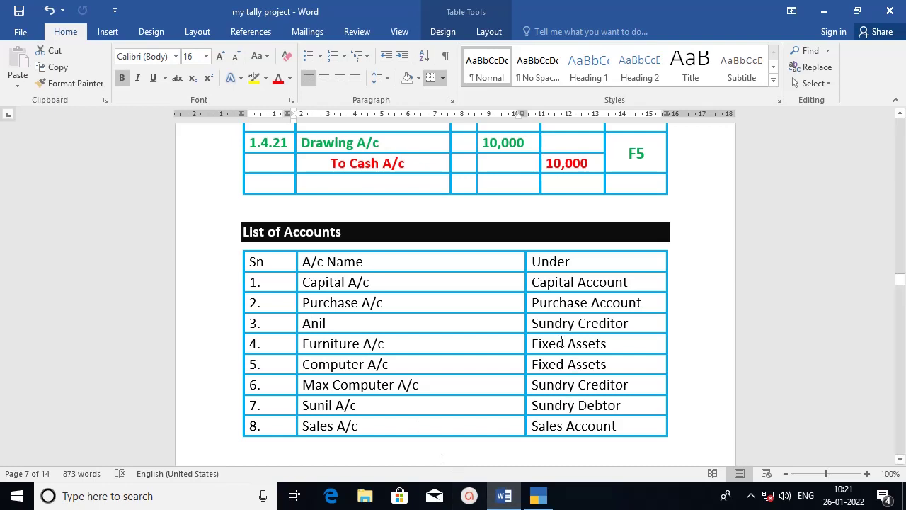
{"action": "left_click", "coordinate": [534, 500]}
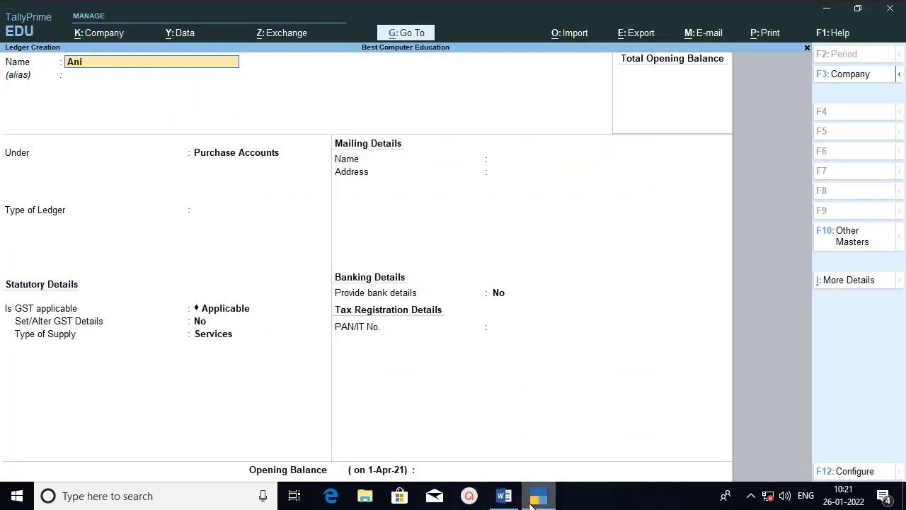
{"action": "key", "text": "Return"}
{"action": "key", "text": "Return"}
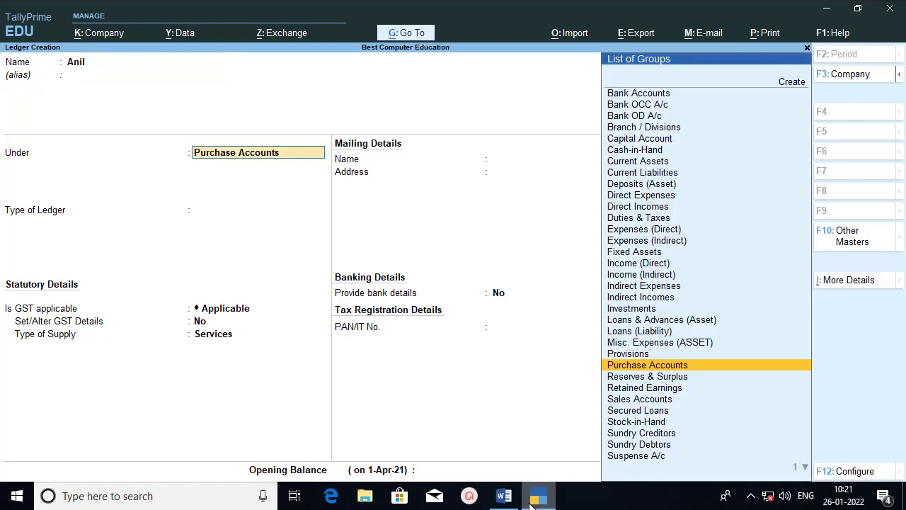
{"action": "type", "text": "Su"}
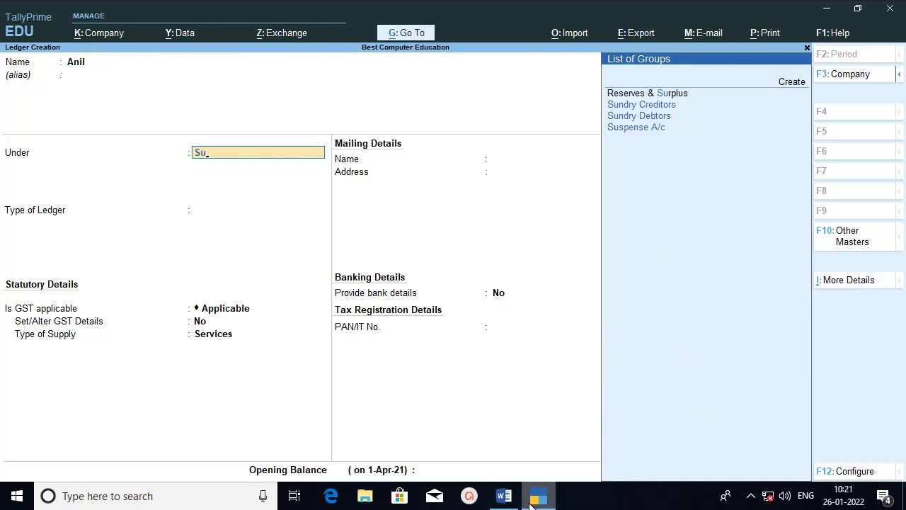
{"action": "left_click", "coordinate": [665, 106]}
{"action": "key", "text": "Return"}
{"action": "key", "text": "Return"}
{"action": "key", "text": "Return"}
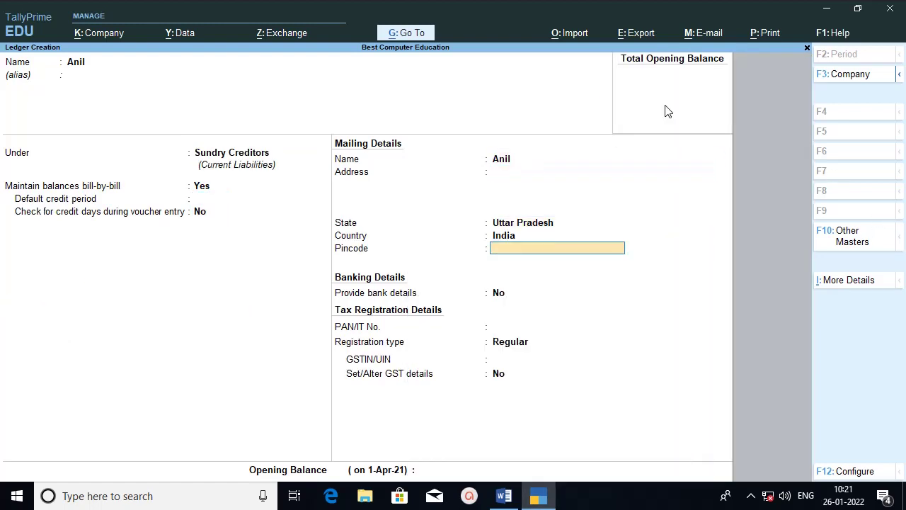
{"action": "key", "text": "ctrl+a"}
Check the fourth account in Word's list and create the Furniture A/c ledger under Fixed Assets with the default GST settings.
{"action": "left_click", "coordinate": [539, 499]}
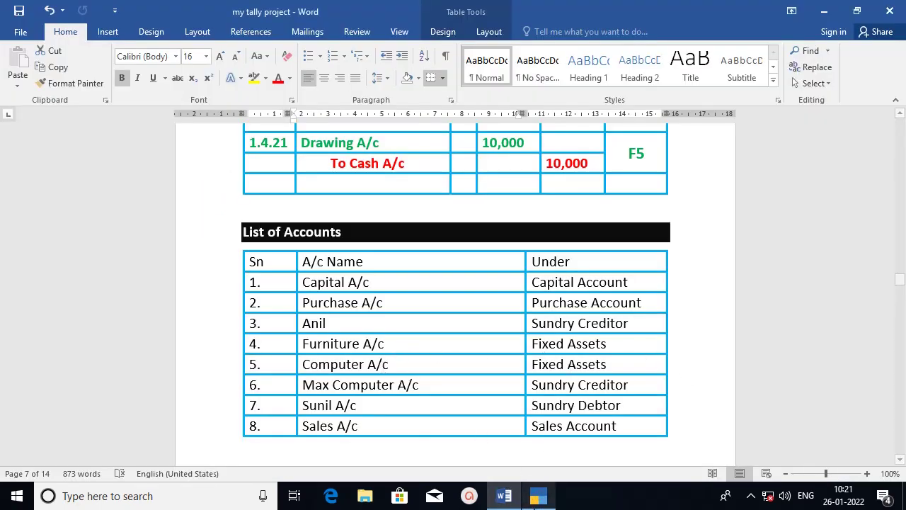
{"action": "left_click", "coordinate": [542, 502]}
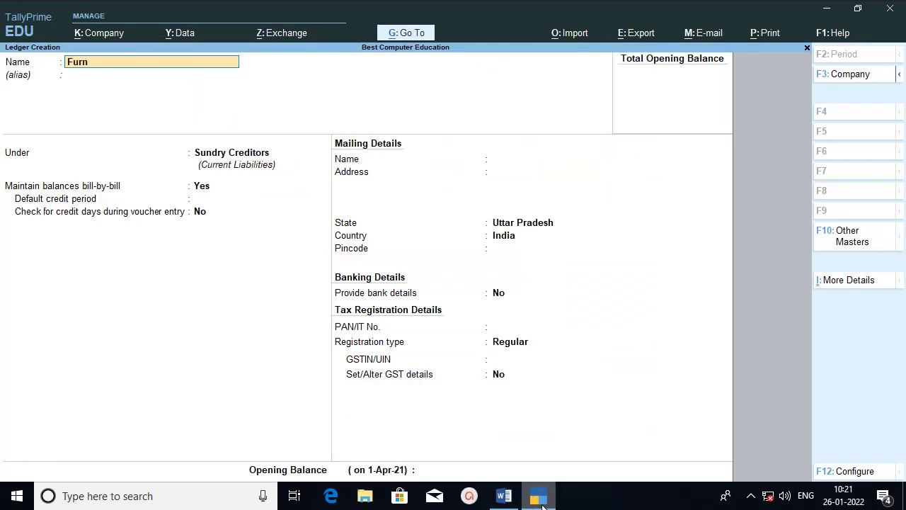
{"action": "type", "text": "Furniture a/c"}
{"action": "key", "text": "Return"}
{"action": "key", "text": "Return"}
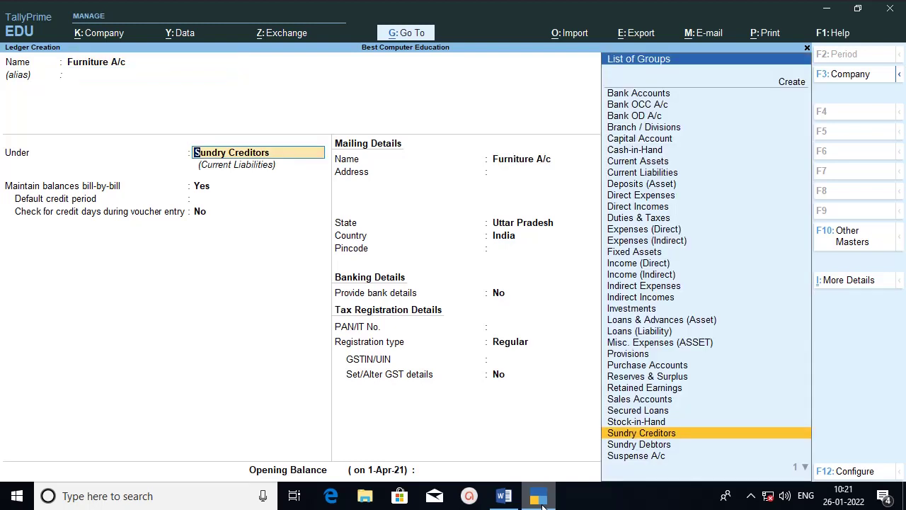
{"action": "type", "text": "Fi"}
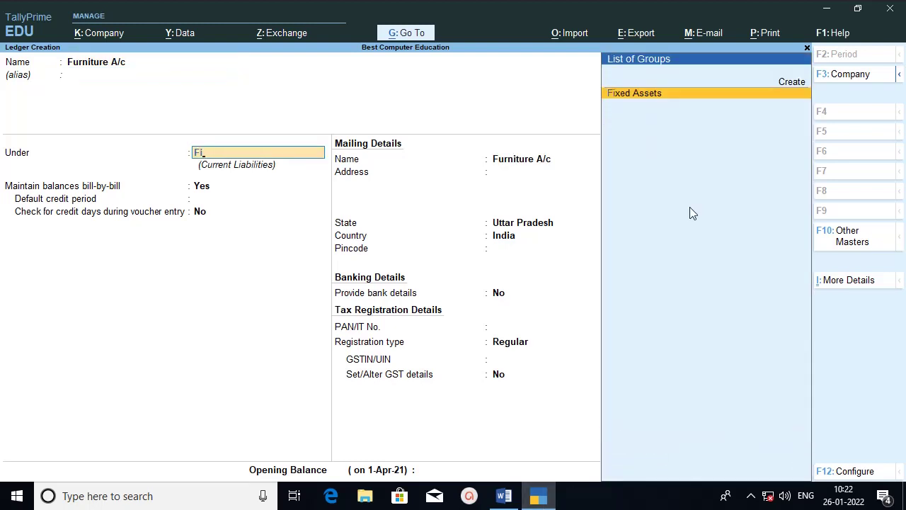
{"action": "left_click", "coordinate": [646, 94]}
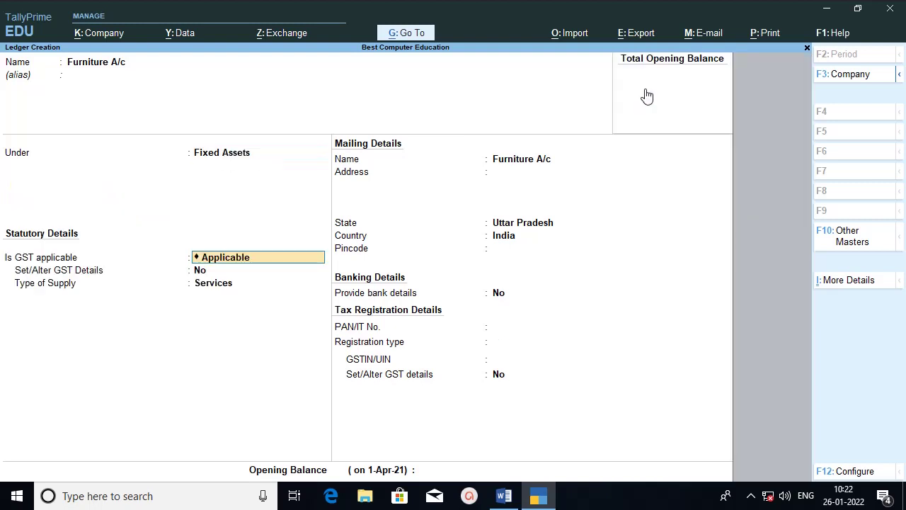
{"action": "key", "text": "Return"}
{"action": "key", "text": "Return"}
{"action": "key", "text": "Return"}
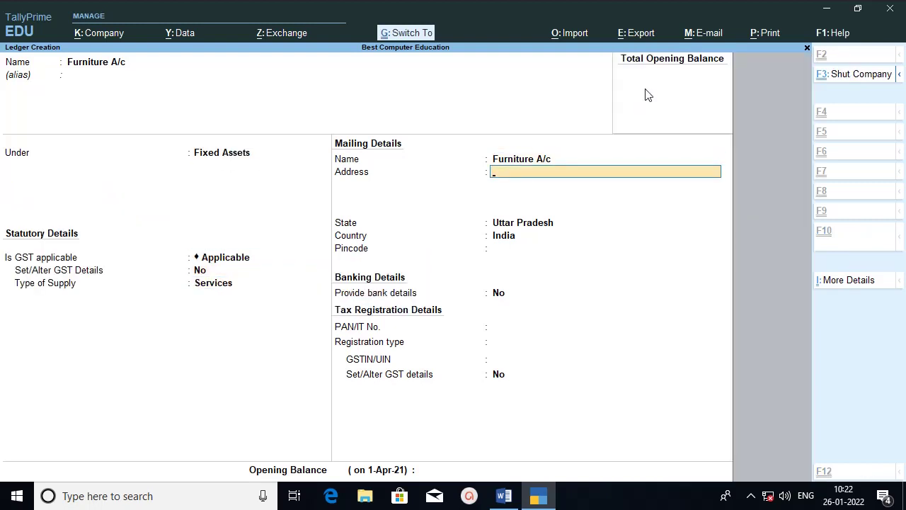
{"action": "key", "text": "ctrl+a"}
Create the Computer ledger under Fixed Assets, keeping the default GST and mailing details.
{"action": "type", "text": "Co"}
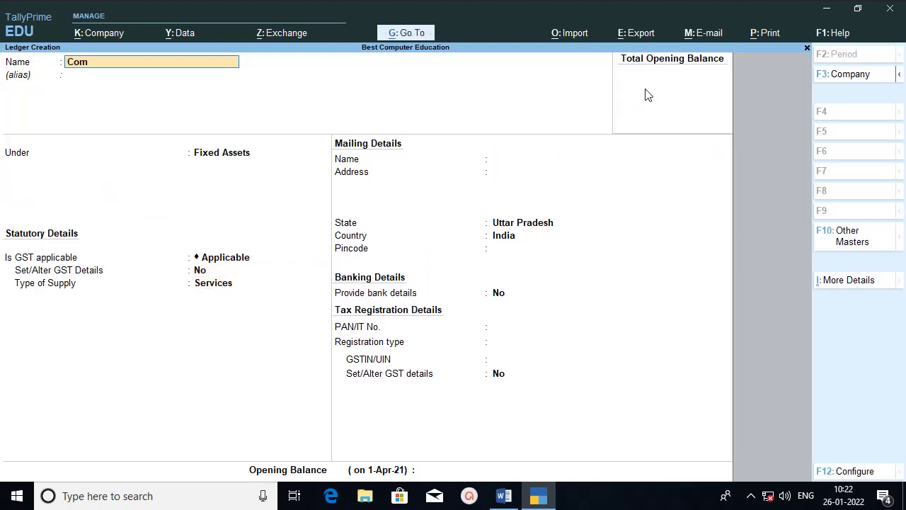
{"action": "type", "text": "mputer"}
{"action": "key", "text": "Return"}
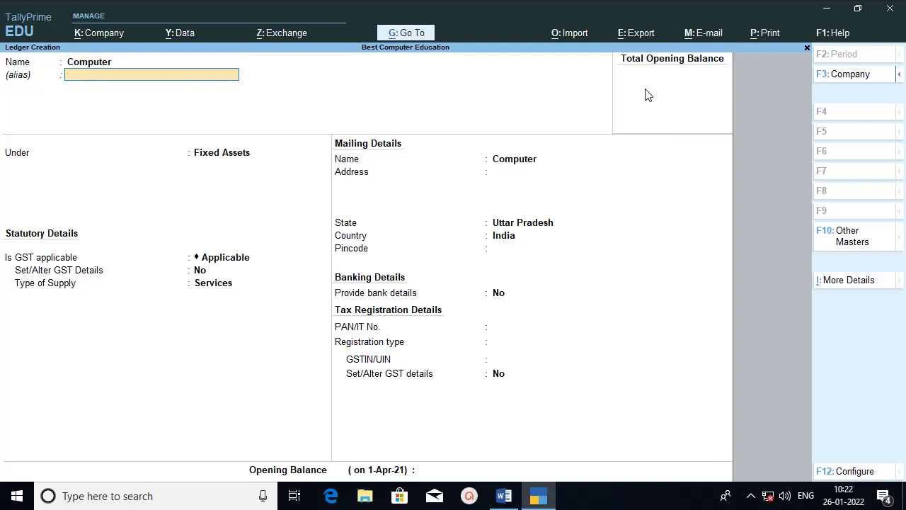
{"action": "key", "text": "Return"}
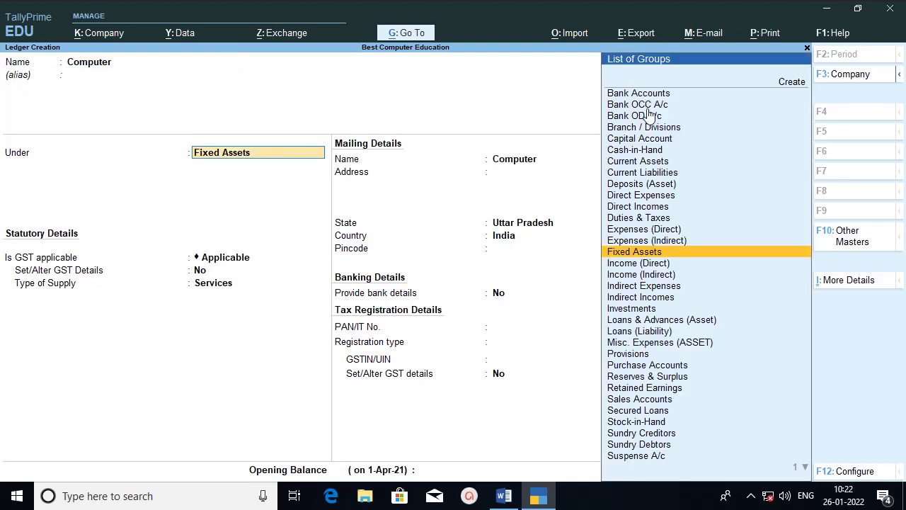
{"action": "left_click", "coordinate": [629, 252]}
{"action": "key", "text": "Return"}
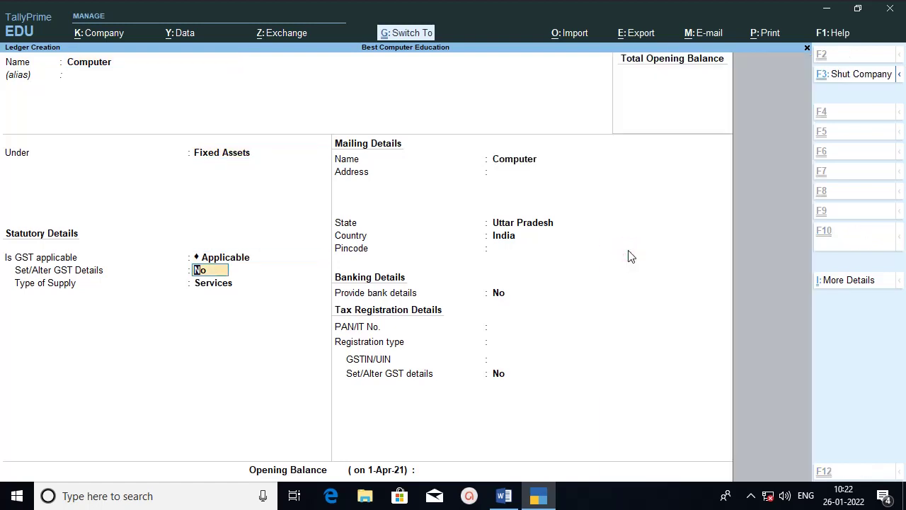
{"action": "key", "text": "ctrl+a"}
Check the seventh account in Word's list and create its party ledger under Sundry Debtors with the default details.
{"action": "left_click", "coordinate": [547, 507]}
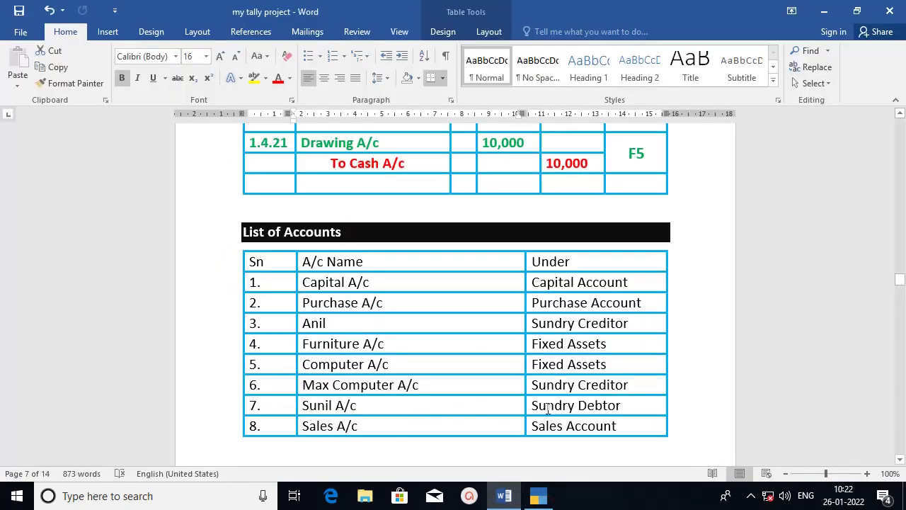
{"action": "left_click_drag", "start_coordinate": [569, 404], "coordinate": [621, 405]}
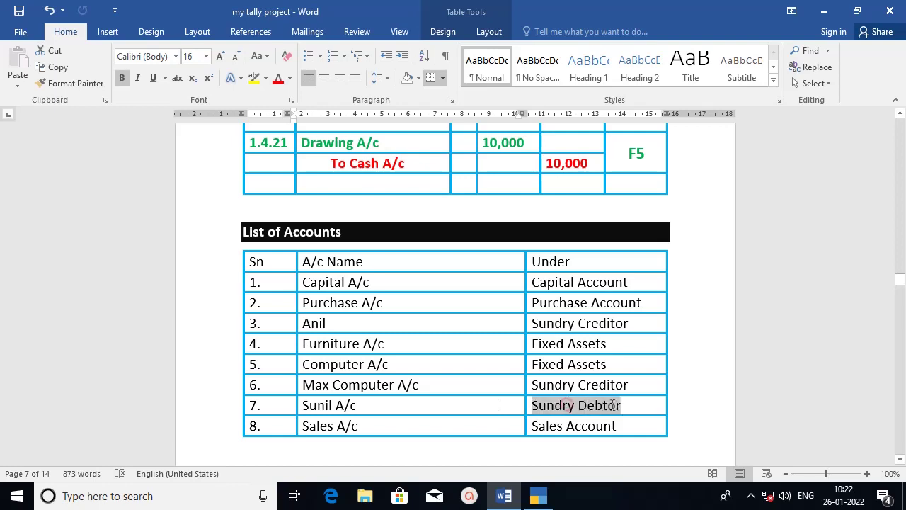
{"action": "left_click", "coordinate": [539, 497]}
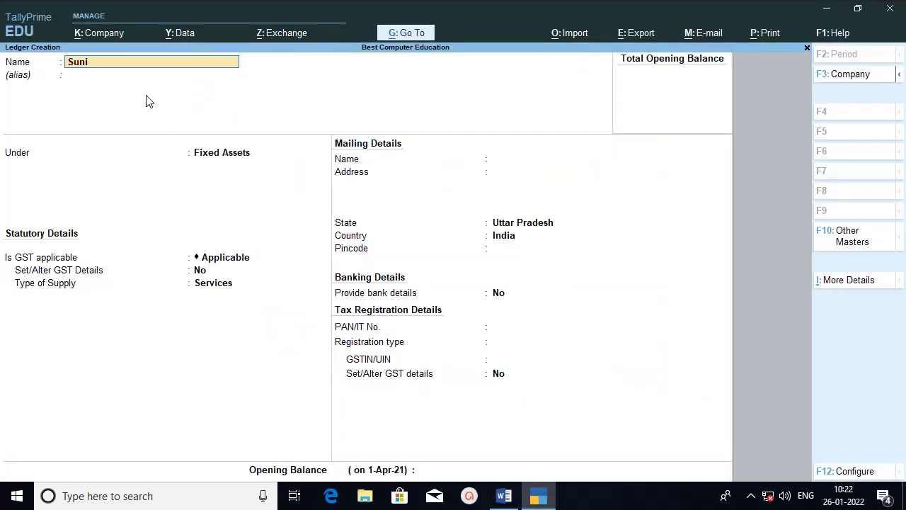
{"action": "key", "text": "Return"}
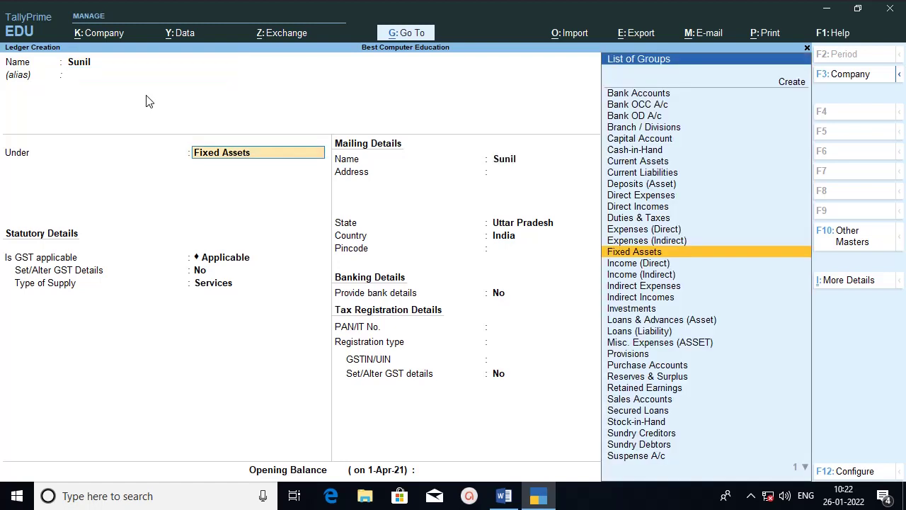
{"action": "left_click", "coordinate": [629, 446]}
{"action": "left_click", "coordinate": [629, 445]}
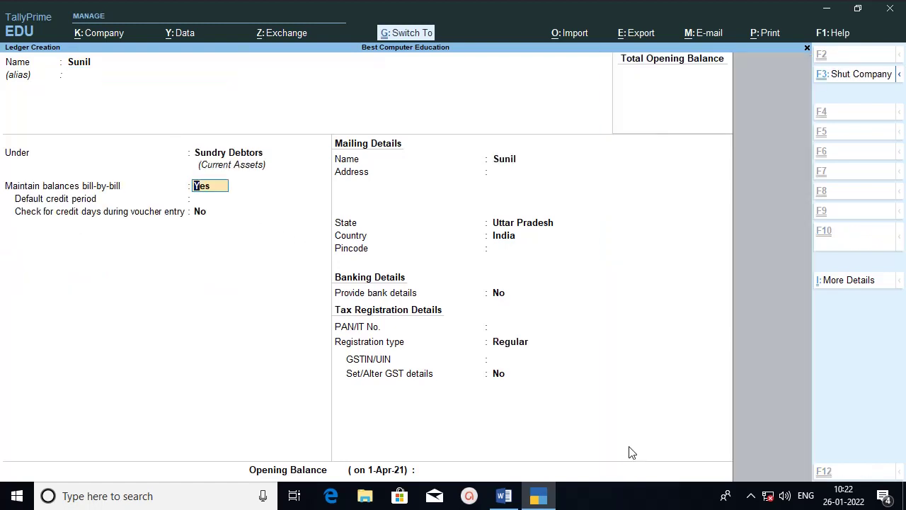
{"action": "key", "text": "ctrl+a"}
Check the eighth account in Word's list and create the Sales A/c ledger under Sales Accounts with the default settings.
{"action": "left_click", "coordinate": [504, 496]}
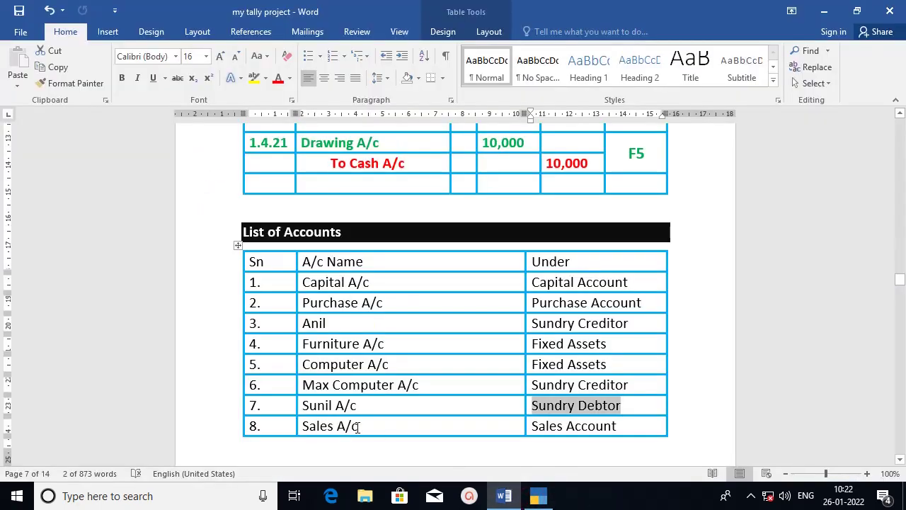
{"action": "left_click", "coordinate": [208, 429]}
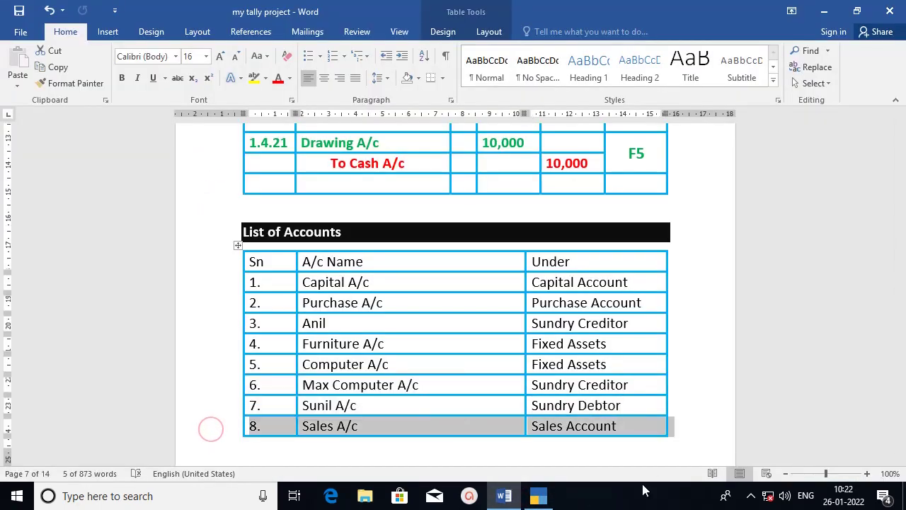
{"action": "left_click", "coordinate": [537, 499]}
{"action": "type", "text": "Sales"}
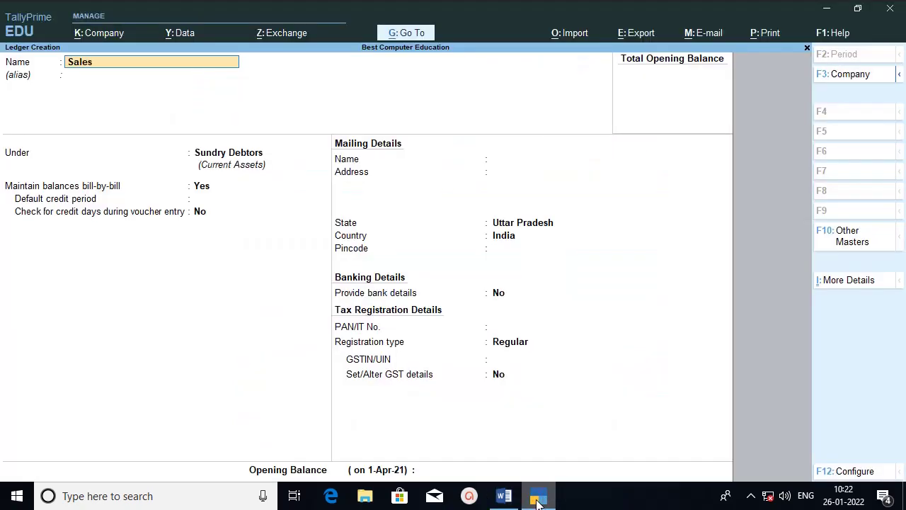
{"action": "type", "text": " a/c"}
{"action": "key", "text": "Return"}
{"action": "key", "text": "Return"}
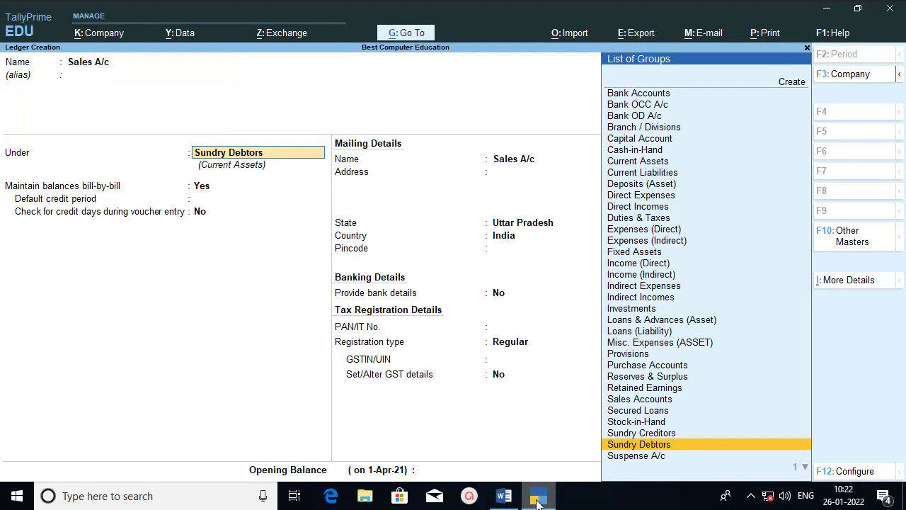
{"action": "type", "text": "Sa"}
{"action": "key", "text": "Return"}
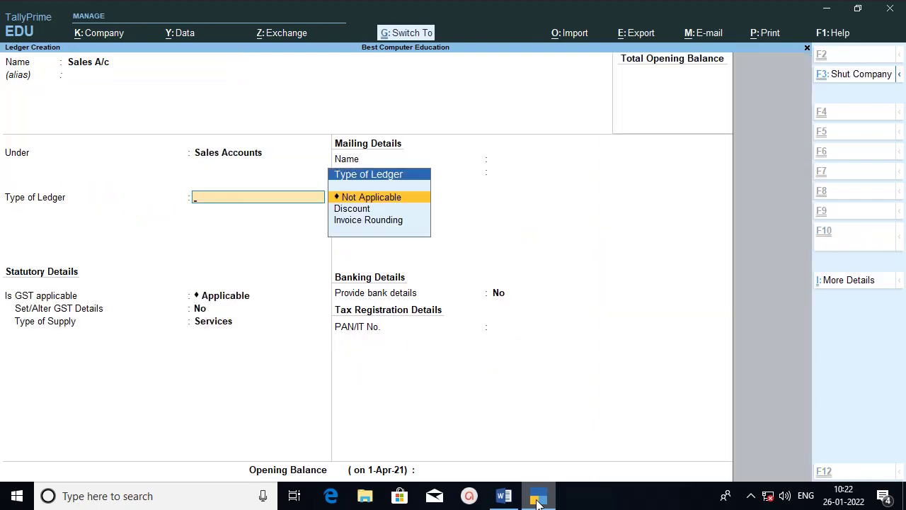
{"action": "key", "text": "ctrl+a"}
Switch to Word and find the remaining accounts in the List of Accounts, highlighting the Axis Bank A/c row.
{"action": "left_click", "coordinate": [541, 498]}
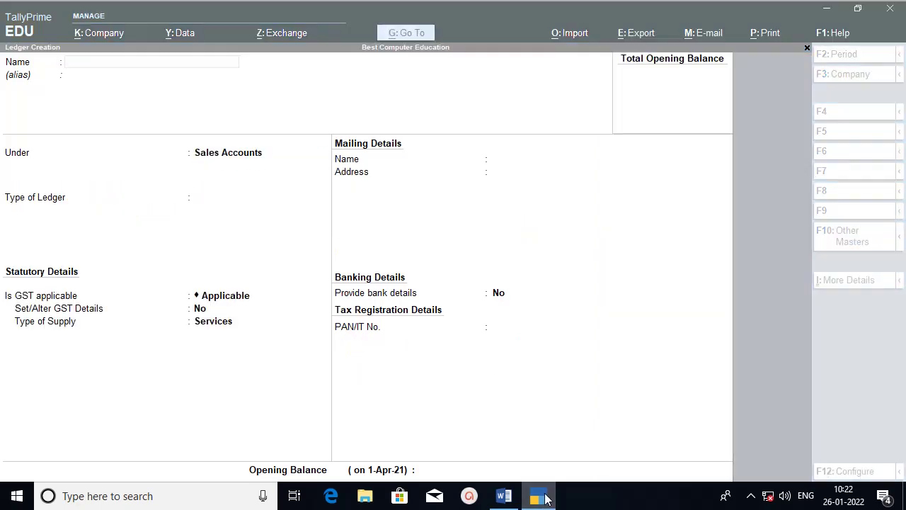
{"action": "left_click", "coordinate": [900, 459]}
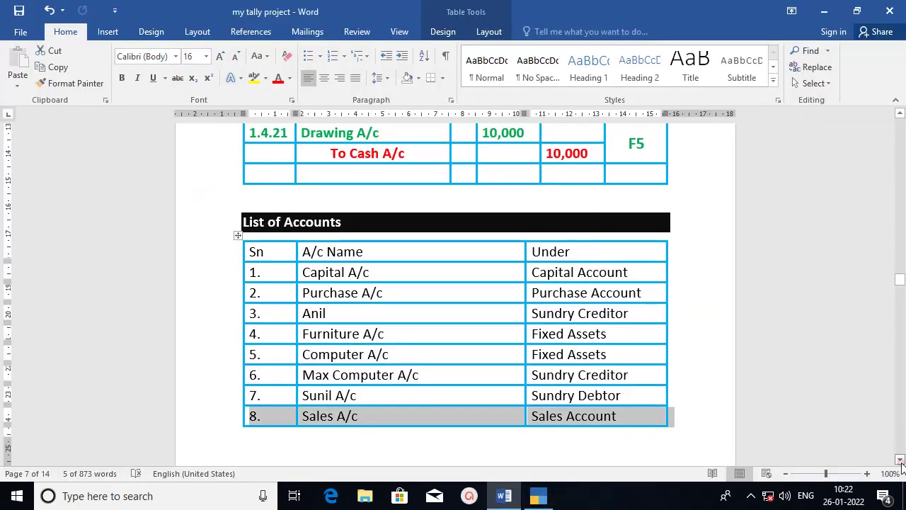
{"action": "left_click", "coordinate": [900, 459]}
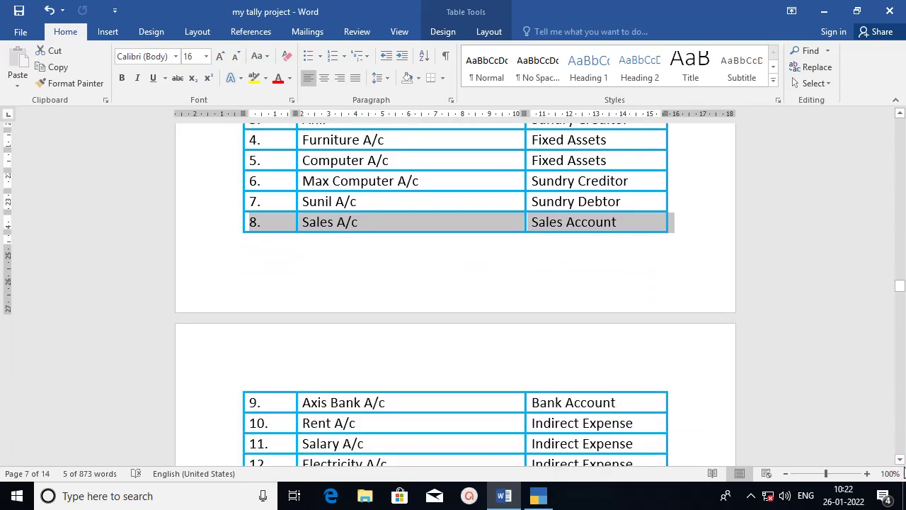
{"action": "left_click", "coordinate": [900, 459]}
{"action": "left_click", "coordinate": [900, 459]}
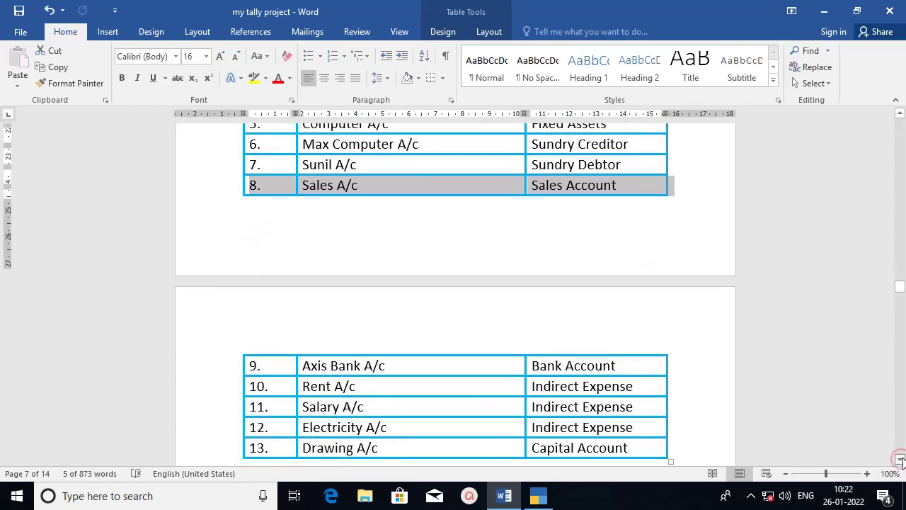
{"action": "left_click", "coordinate": [900, 459]}
{"action": "left_click", "coordinate": [900, 459]}
{"action": "left_click", "coordinate": [223, 266]}
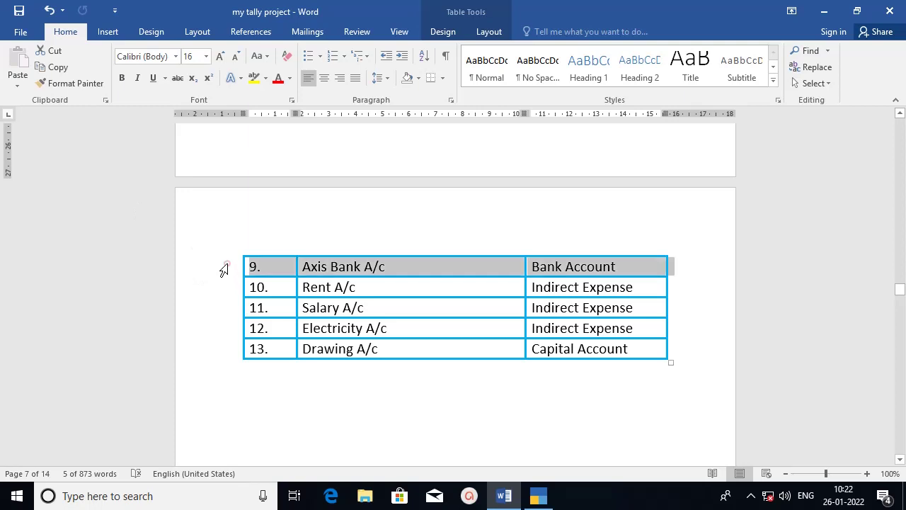
Switch to TallyPrime and create the Axis A/c ledger under Bank Accounts, leaving the bank account details at their defaults.
{"action": "left_click", "coordinate": [540, 498]}
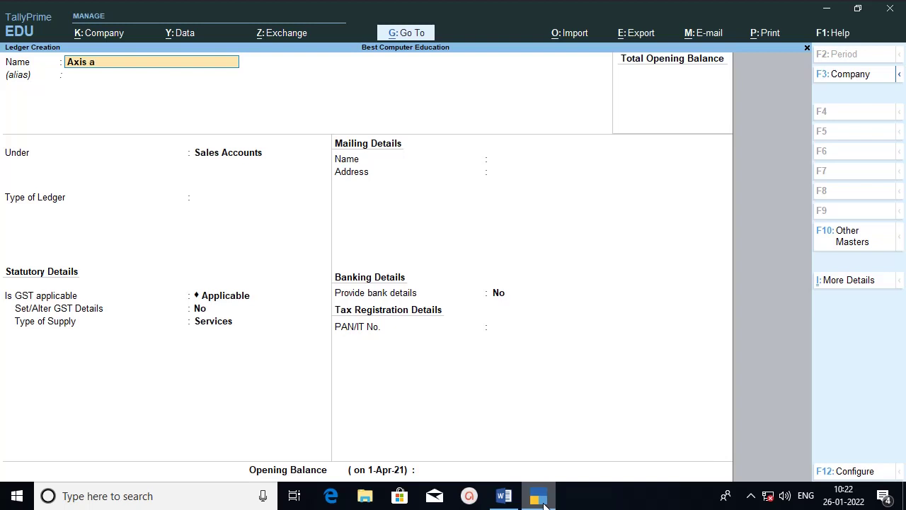
{"action": "key", "text": "BackSpace"}
{"action": "type", "text": "A/c"}
{"action": "key", "text": "Return"}
{"action": "key", "text": "Return"}
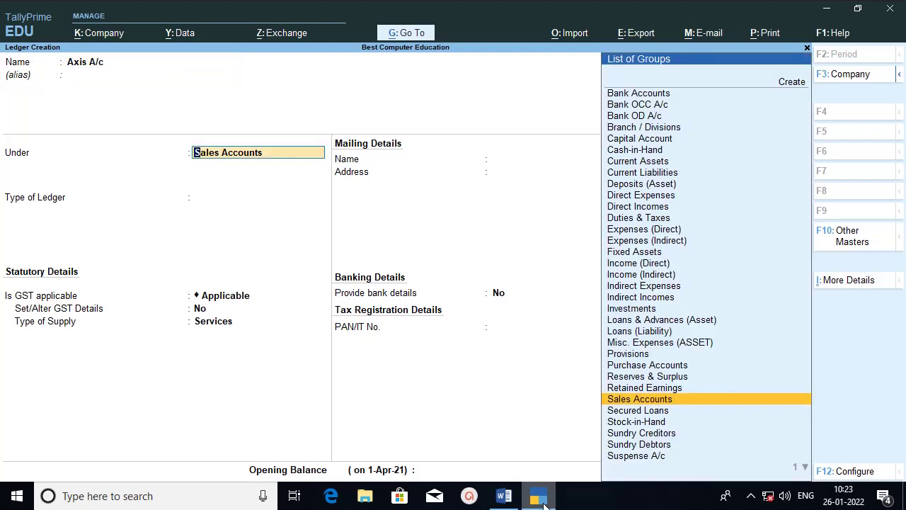
{"action": "left_click", "coordinate": [648, 92]}
{"action": "key", "text": "Return"}
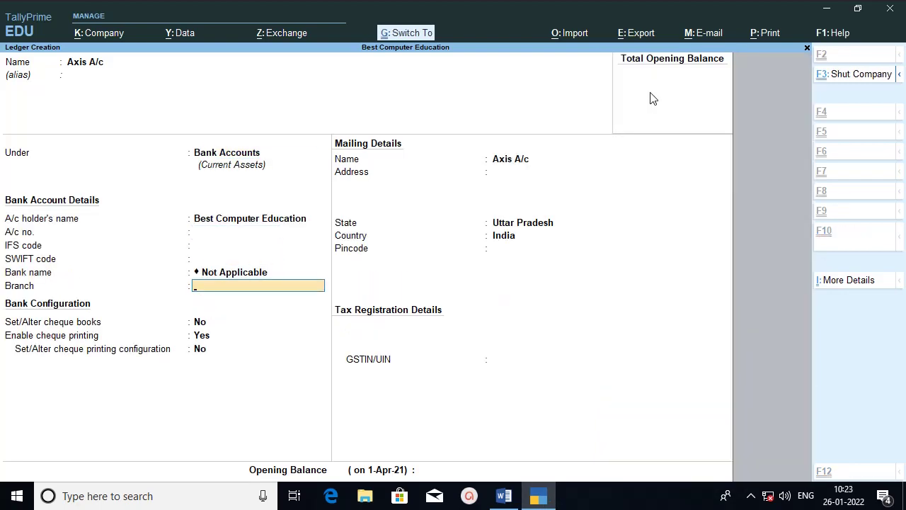
{"action": "key", "text": "ctrl+a"}
Check the remaining accounts in Word's list, highlighting Electricity A/c, and create the Rent A/c ledger in TallyPrime under Indirect Expenses.
{"action": "left_click", "coordinate": [536, 503]}
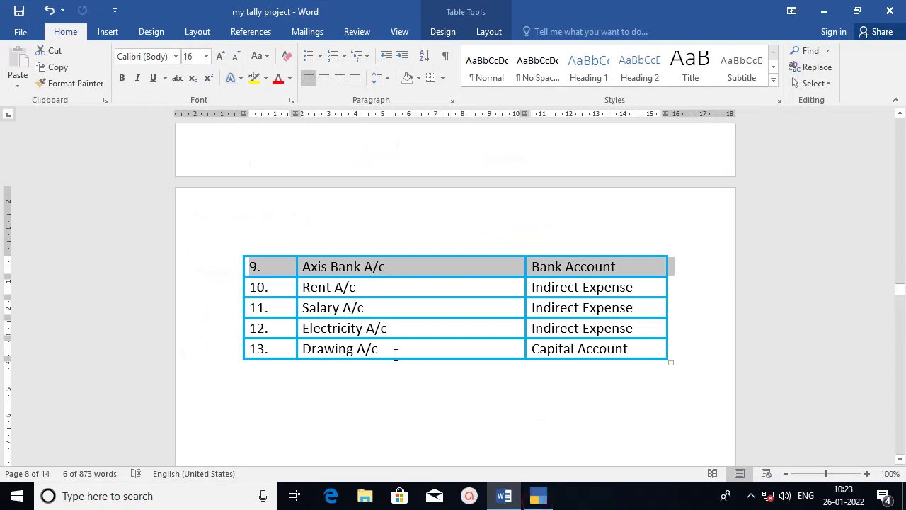
{"action": "left_click", "coordinate": [230, 329]}
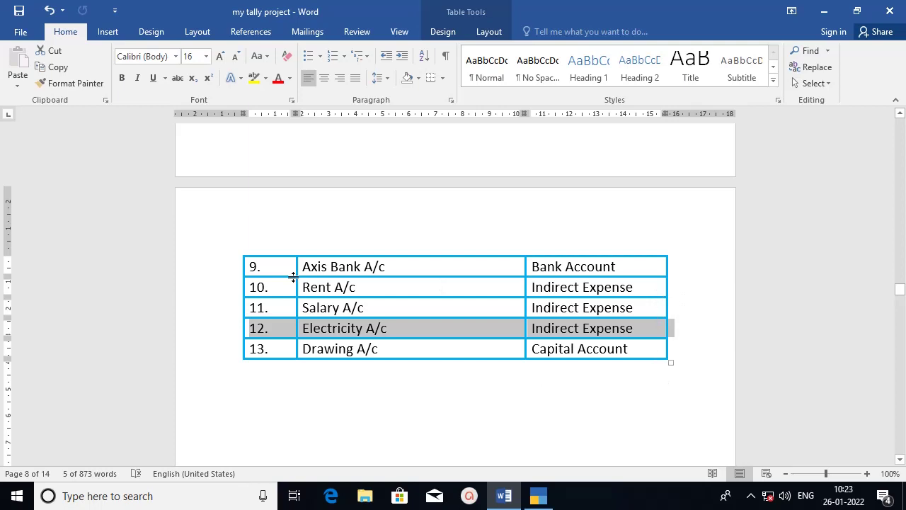
{"action": "left_click", "coordinate": [537, 498]}
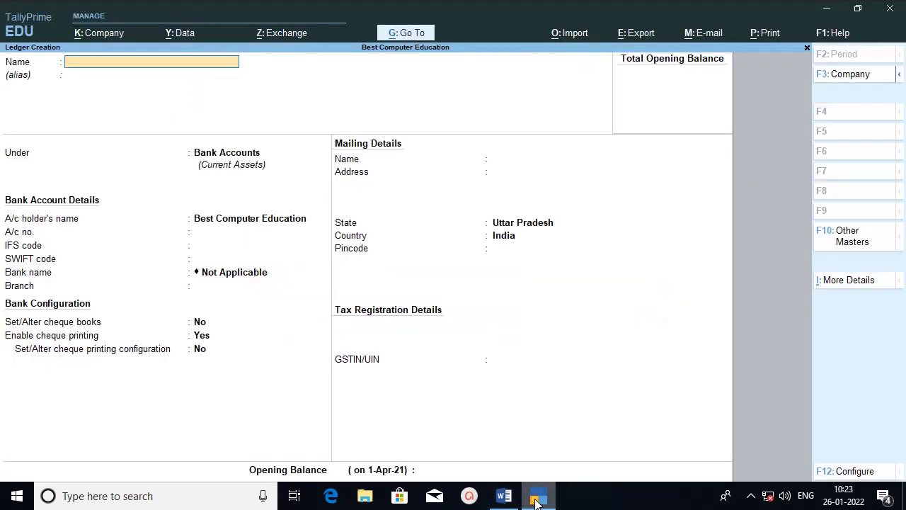
{"action": "type", "text": "Rent a/c"}
{"action": "key", "text": "Return"}
{"action": "key", "text": "Return"}
{"action": "key", "text": "BackSpace"}
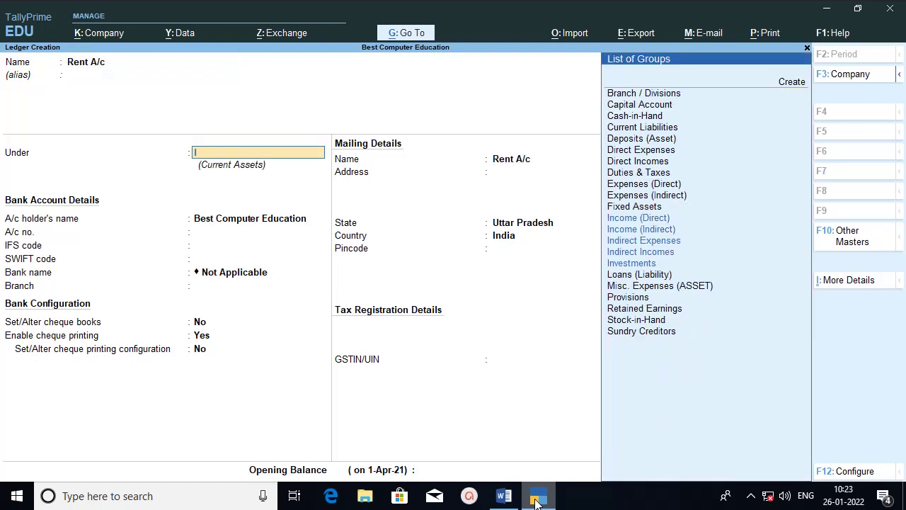
{"action": "left_click", "coordinate": [643, 243]}
{"action": "key", "text": "ctrl+a"}
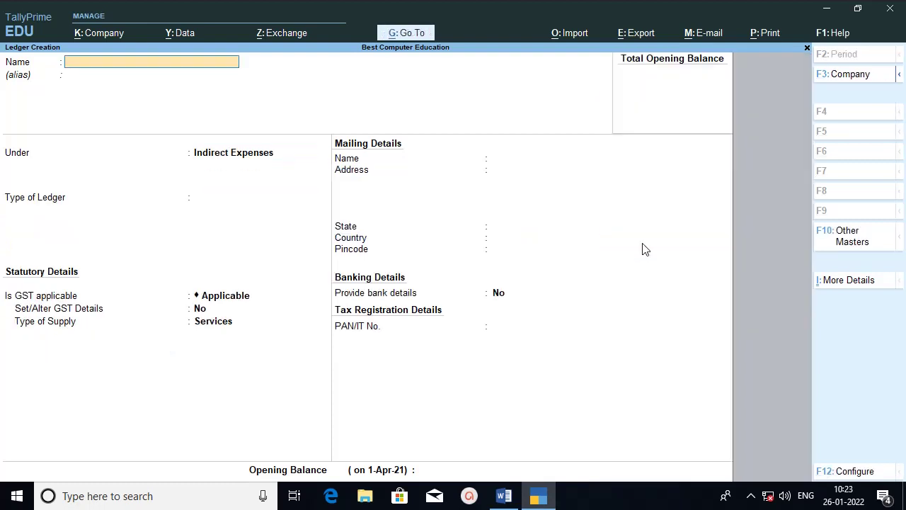
Create the Salary A/c ledger under Indirect Expenses, keeping the default ledger type, statutory details and empty opening balance.
{"action": "type", "text": "Salary a/c"}
{"action": "key", "text": "Return"}
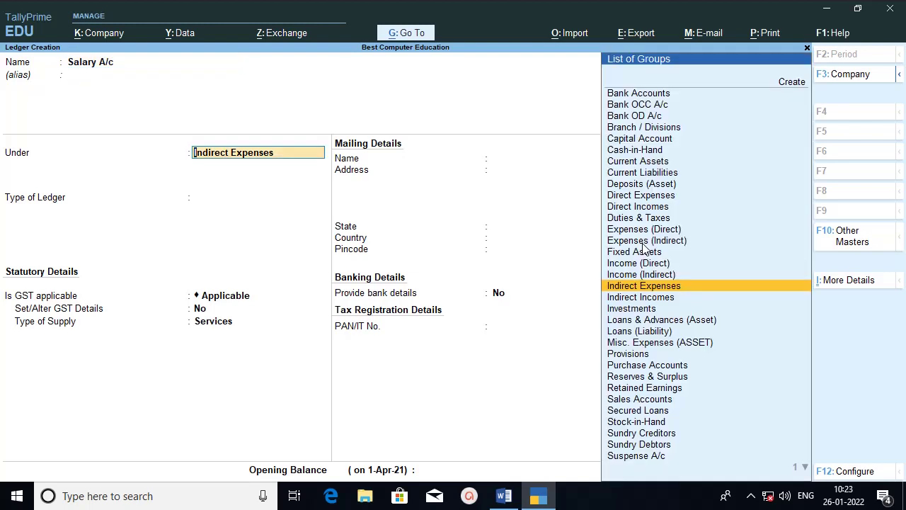
{"action": "key", "text": "Return"}
{"action": "key", "text": "Return"}
{"action": "key", "text": "Return"}
{"action": "key", "text": "Return"}
{"action": "key", "text": "Return"}
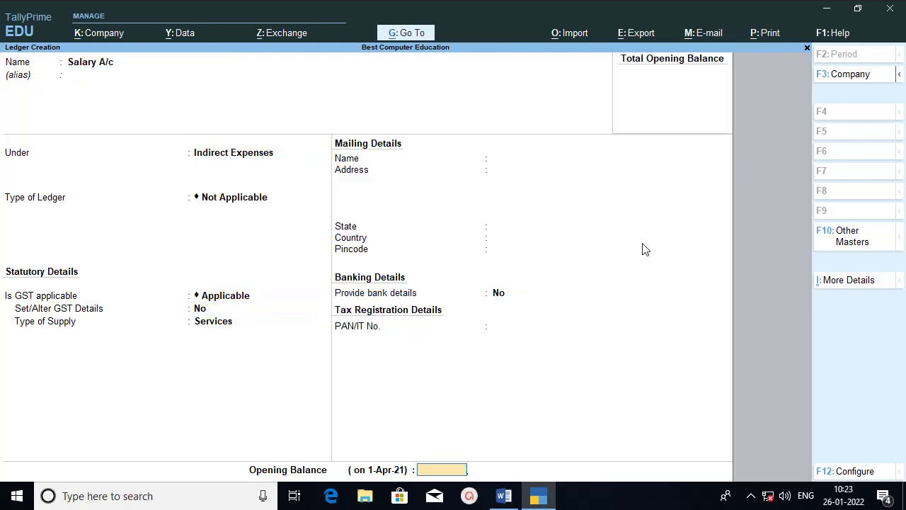
{"action": "key", "text": "Return"}
{"action": "key", "text": "Return"}
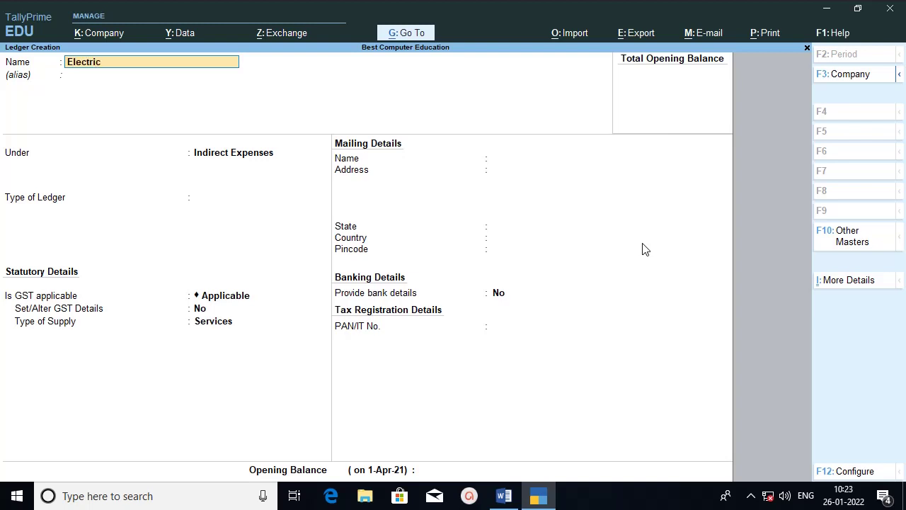
Create the Electricity A/c ledger under Indirect Expenses with the default ledger type, GST settings and empty opening balance.
{"action": "type", "text": "Electricity a/c"}
{"action": "key", "text": "Return"}
{"action": "key", "text": "Return"}
{"action": "key", "text": "Return"}
{"action": "key", "text": "Return"}
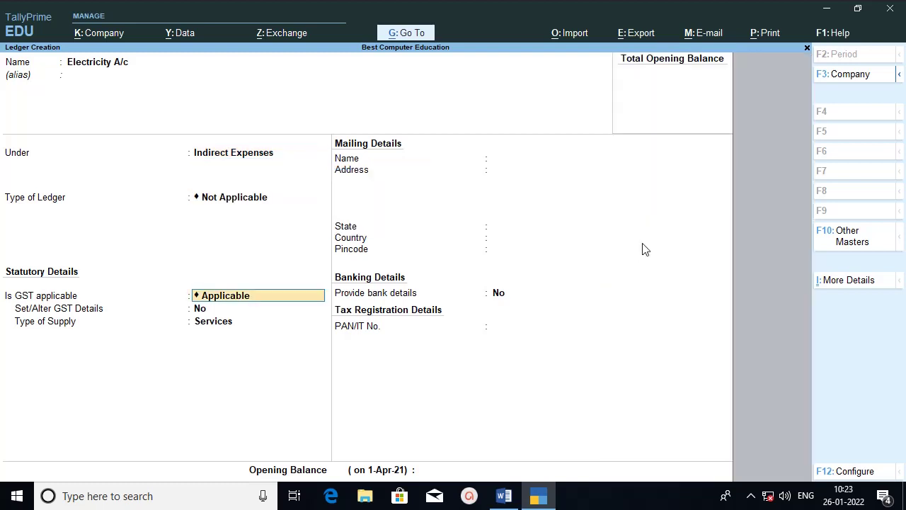
{"action": "key", "text": "Return"}
{"action": "key", "text": "Return"}
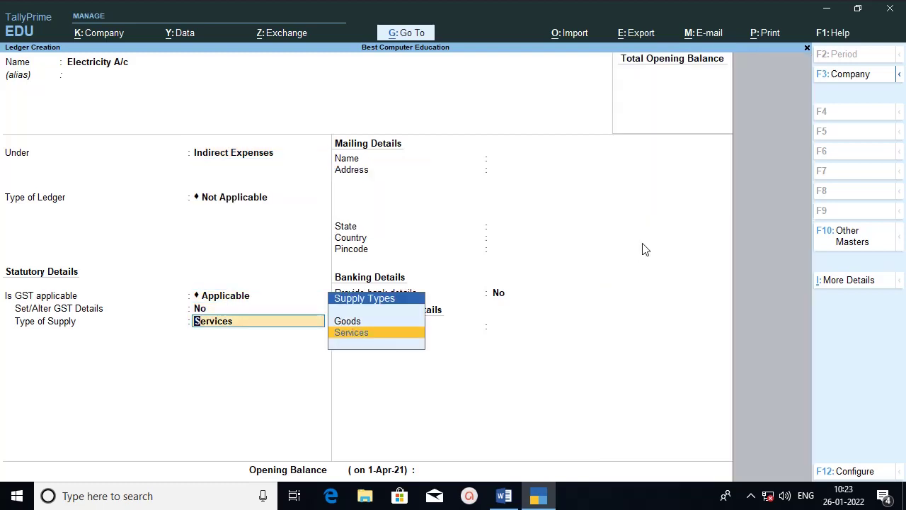
{"action": "key", "text": "Return"}
{"action": "key", "text": "Return"}
{"action": "key", "text": "Return"}
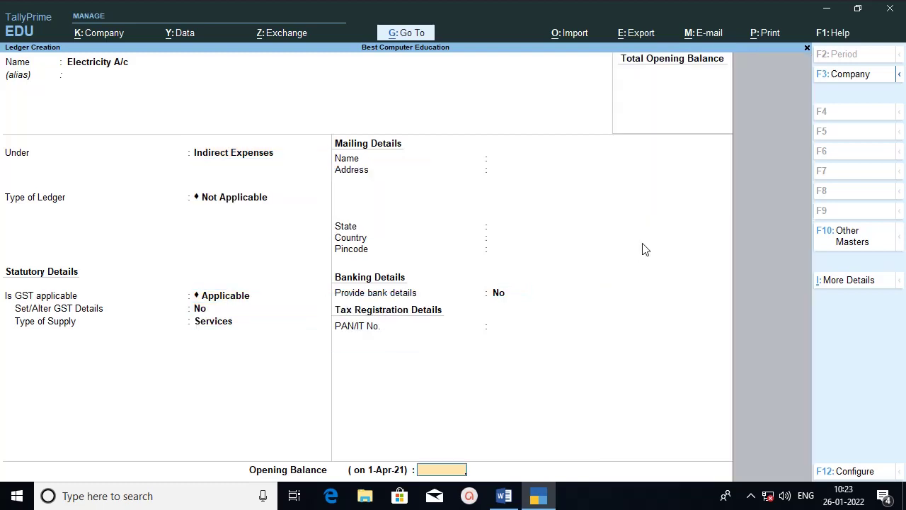
{"action": "key", "text": "Return"}
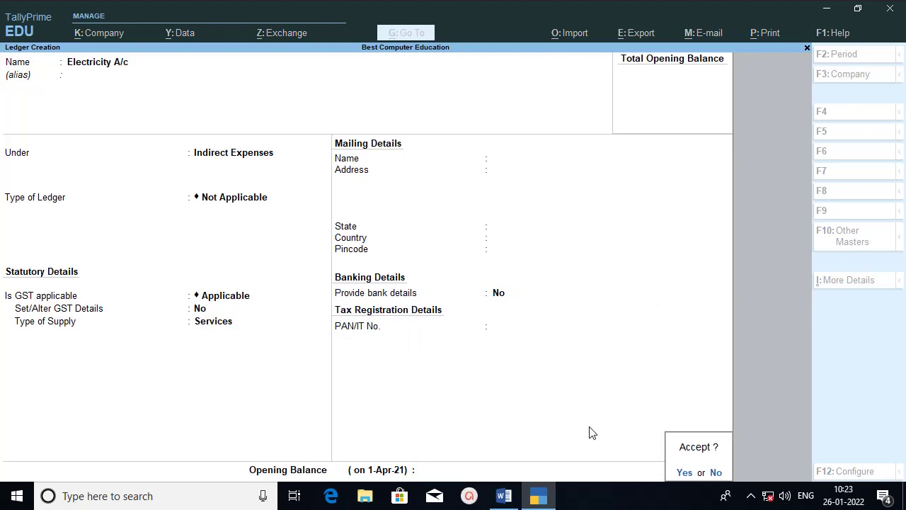
{"action": "key", "text": "Return"}
Check the thirteenth account in Word's list and create the Drawing A/c ledger in TallyPrime under Capital Account with the default details.
{"action": "left_click", "coordinate": [504, 495]}
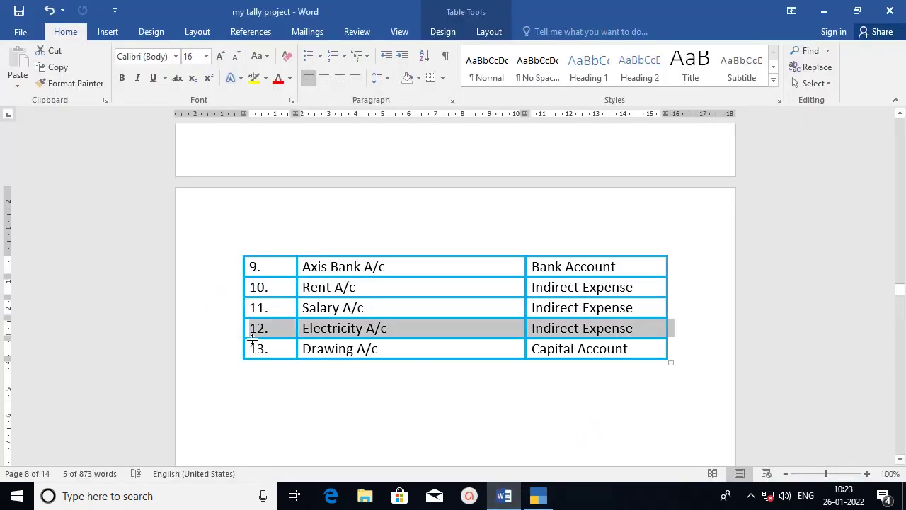
{"action": "left_click", "coordinate": [228, 354]}
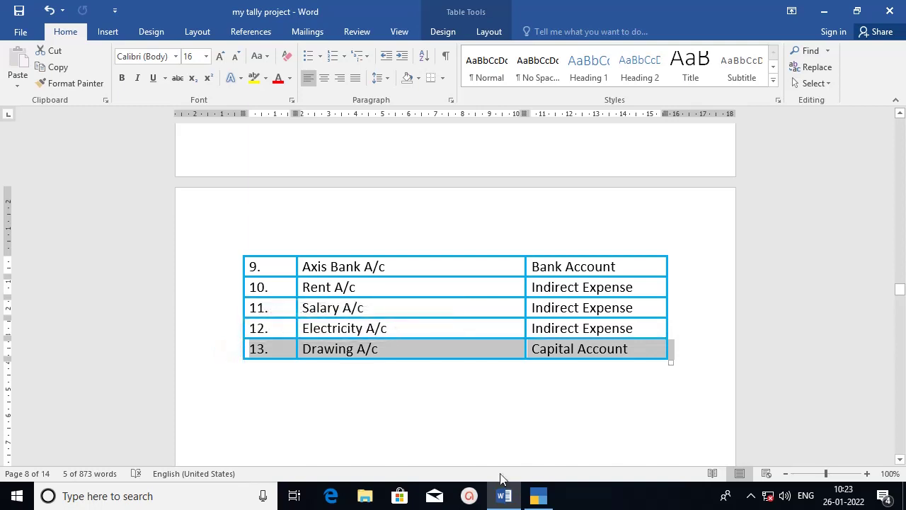
{"action": "left_click", "coordinate": [537, 499]}
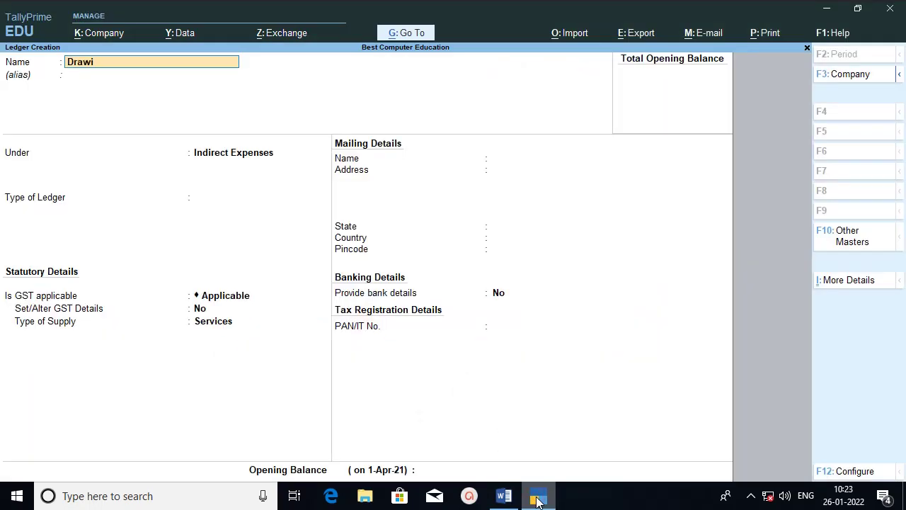
{"action": "type", "text": "Drawing a/v"}
{"action": "key", "text": "BackSpace"}
{"action": "type", "text": "c"}
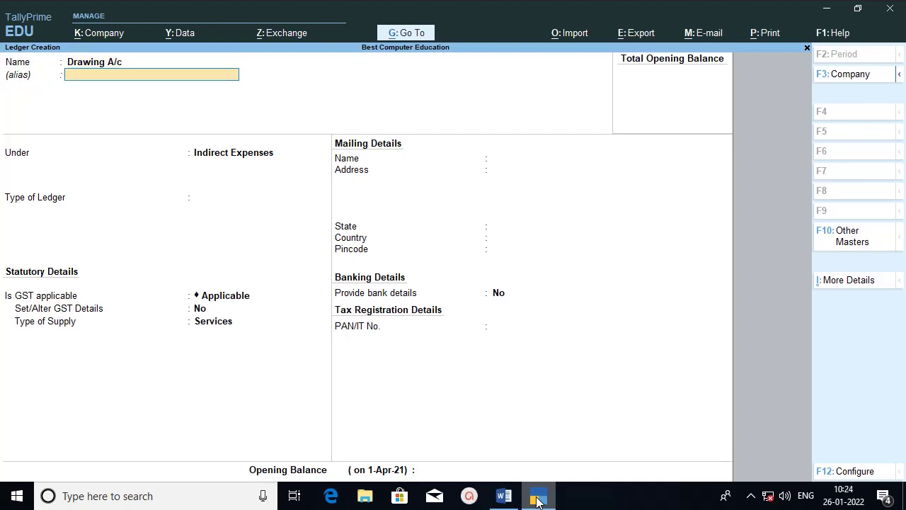
{"action": "key", "text": "Return"}
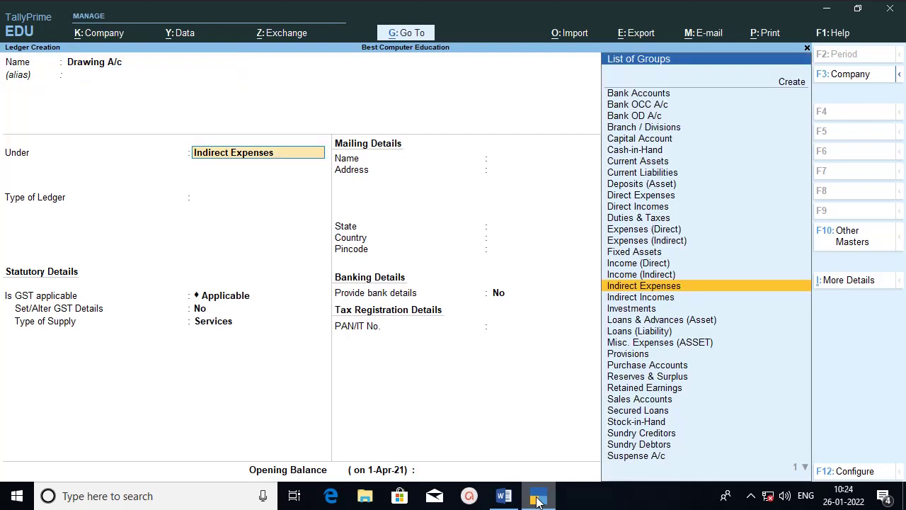
{"action": "type", "text": "Ca"}
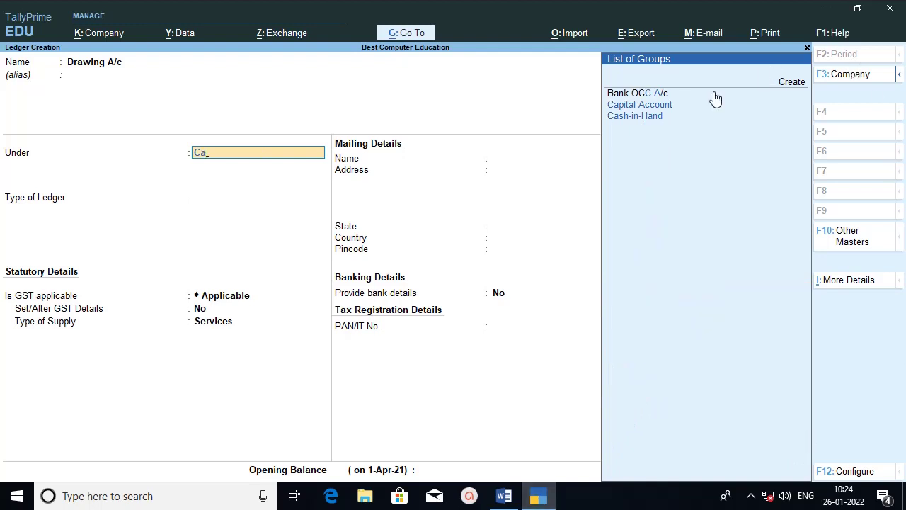
{"action": "key", "text": "Return"}
{"action": "key", "text": "Return"}
{"action": "key", "text": "Return"}
{"action": "key", "text": "Return"}
{"action": "key", "text": "Return"}
{"action": "key", "text": "Return"}
{"action": "key", "text": "Return"}
{"action": "key", "text": "Return"}
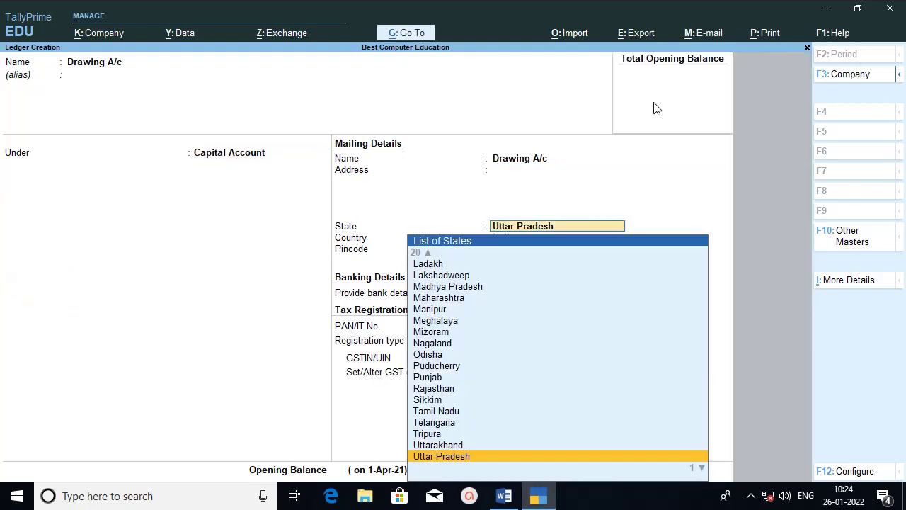
{"action": "key", "text": "Return"}
{"action": "key", "text": "Return"}
{"action": "key", "text": "Return"}
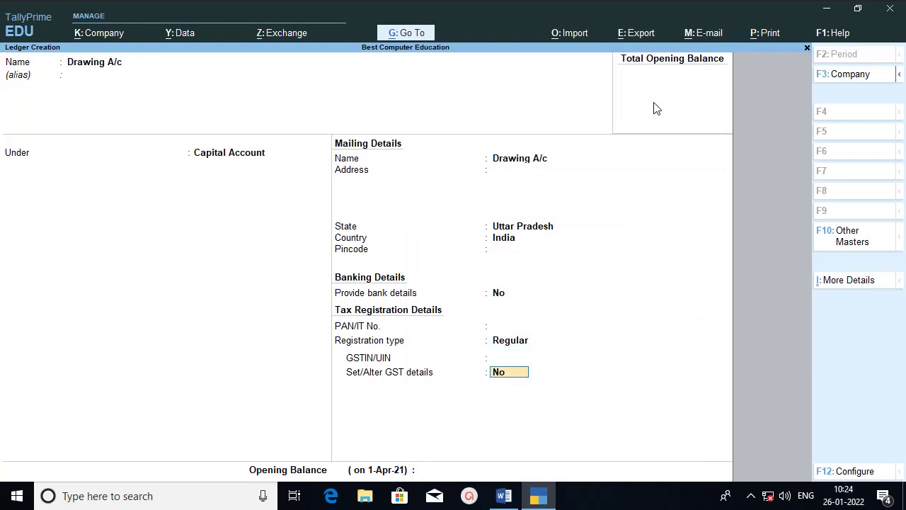
{"action": "key", "text": "Return"}
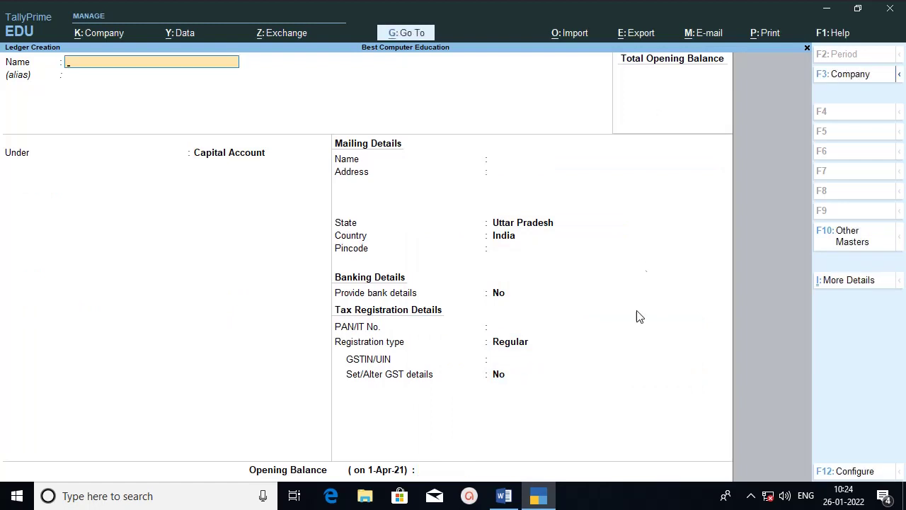
Switch to Word and find the first entries of the Best Computer Education Journal Book.
{"action": "left_click", "coordinate": [505, 496]}
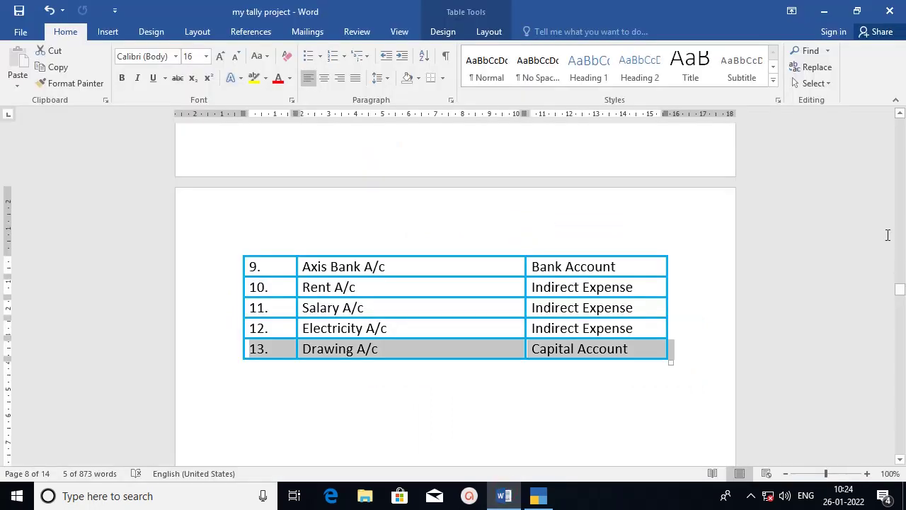
{"action": "left_click_drag", "start_coordinate": [901, 116], "coordinate": [901, 115]}
{"action": "left_click", "coordinate": [902, 116]}
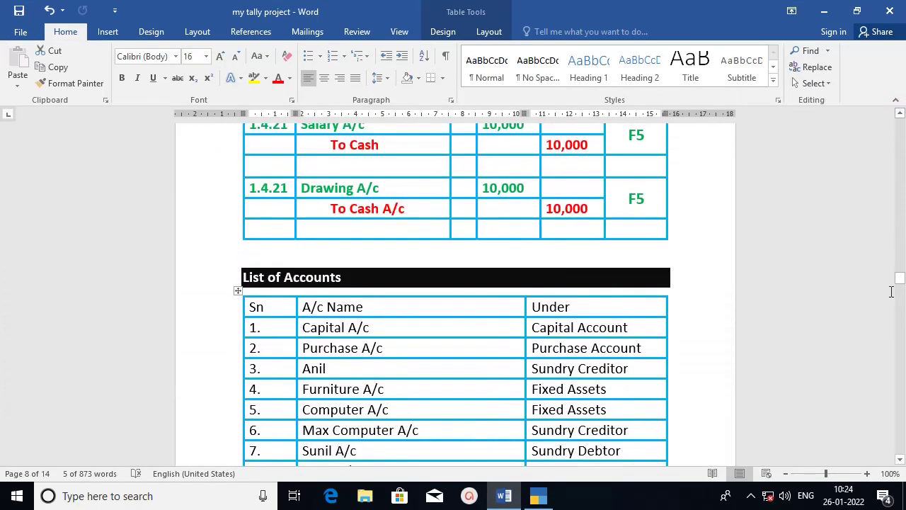
{"action": "left_click_drag", "start_coordinate": [901, 281], "coordinate": [900, 246]}
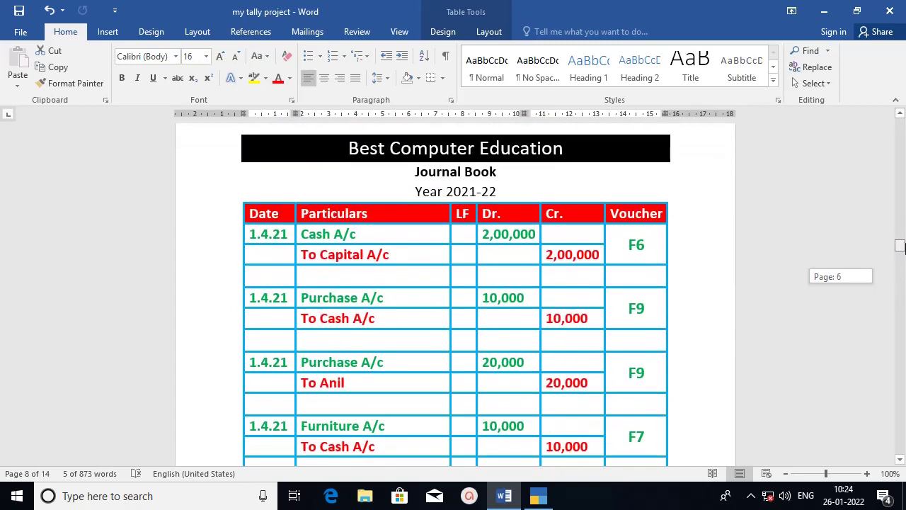
{"action": "left_click_drag", "start_coordinate": [901, 245], "coordinate": [901, 247]}
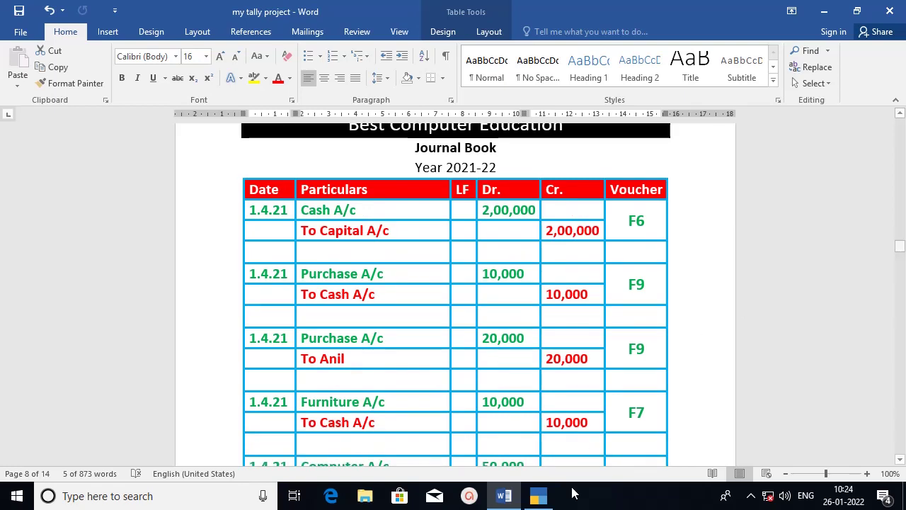
Switch to TallyPrime, quit ledger creation back to the Gateway of Tally, and open accounting voucher creation.
{"action": "left_click", "coordinate": [550, 499]}
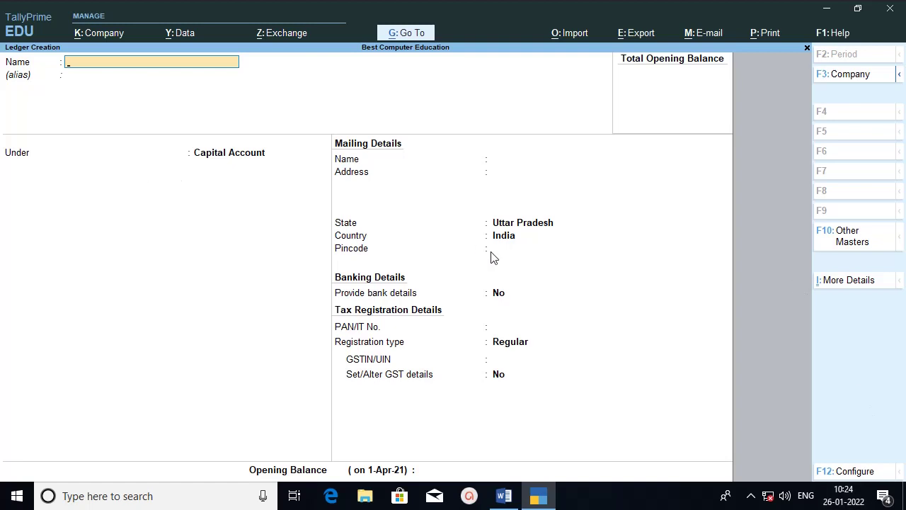
{"action": "key", "text": "Escape"}
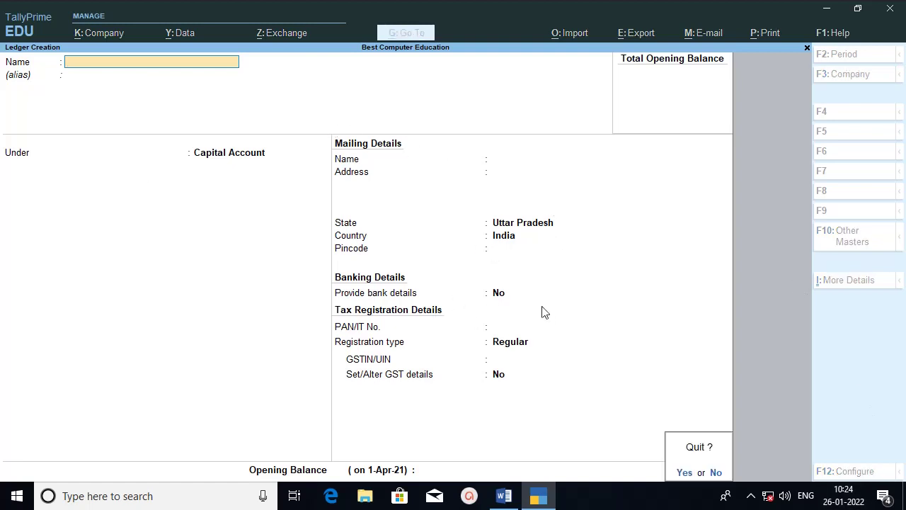
{"action": "key", "text": "y"}
{"action": "key", "text": "Escape"}
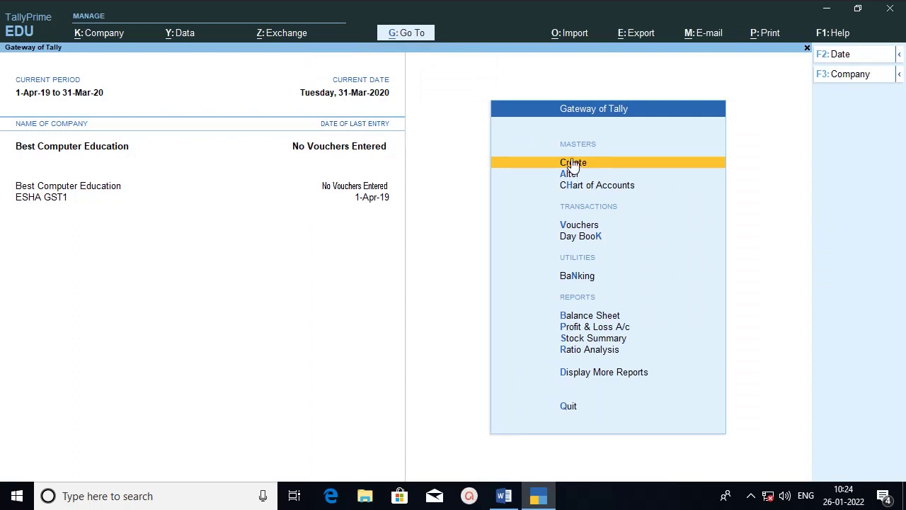
{"action": "left_click", "coordinate": [582, 226]}
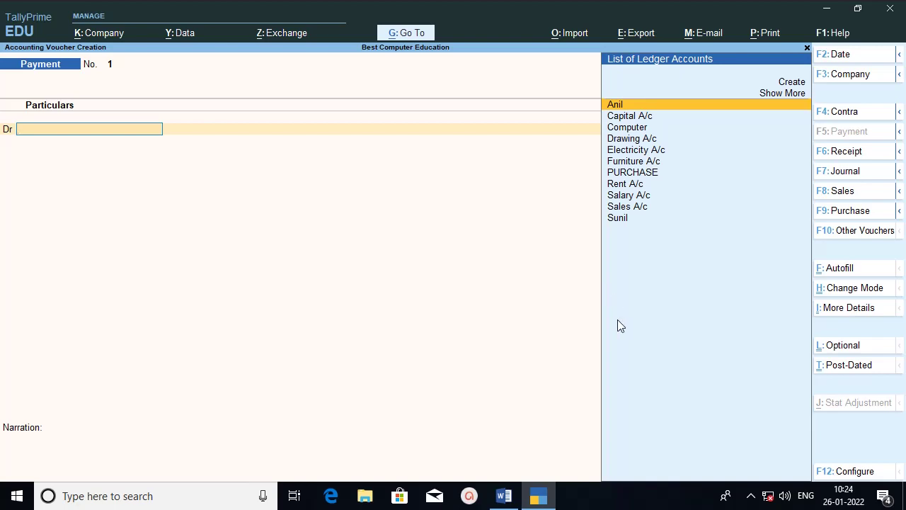
Compare the voucher codes in Word's Journal Book with TallyPrime's voucher types, opening the Journal voucher before returning to Word.
{"action": "left_click", "coordinate": [513, 500]}
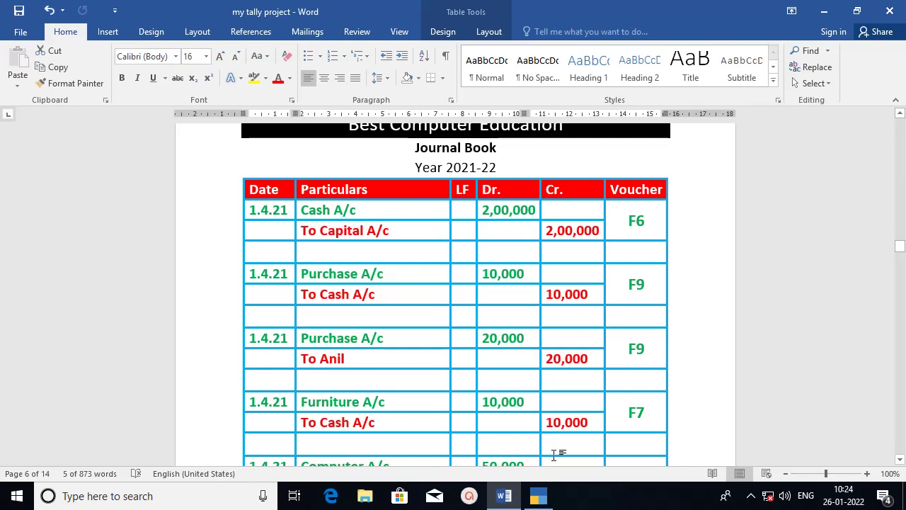
{"action": "left_click", "coordinate": [538, 495]}
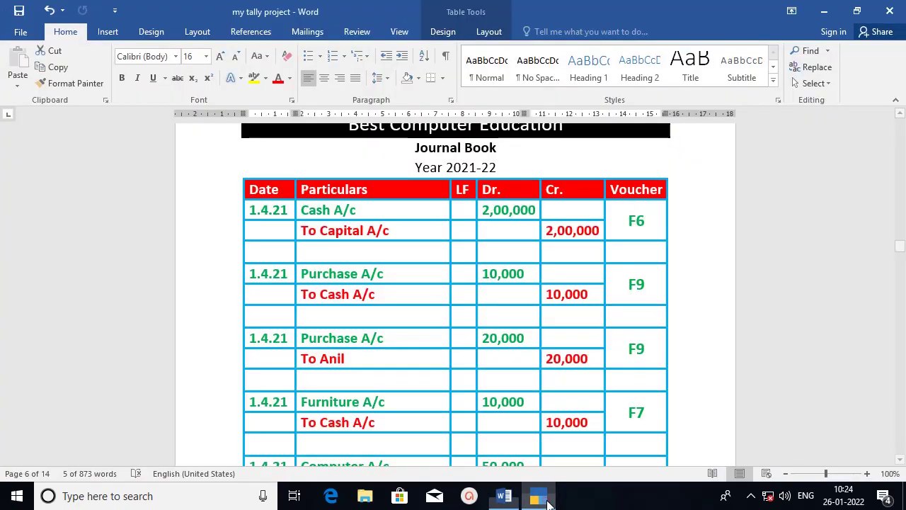
{"action": "left_click", "coordinate": [504, 496]}
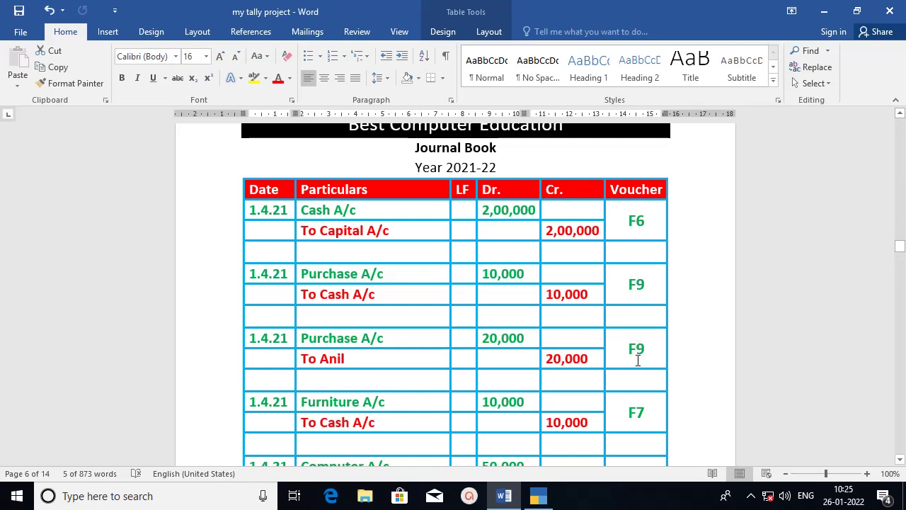
{"action": "left_click", "coordinate": [543, 500]}
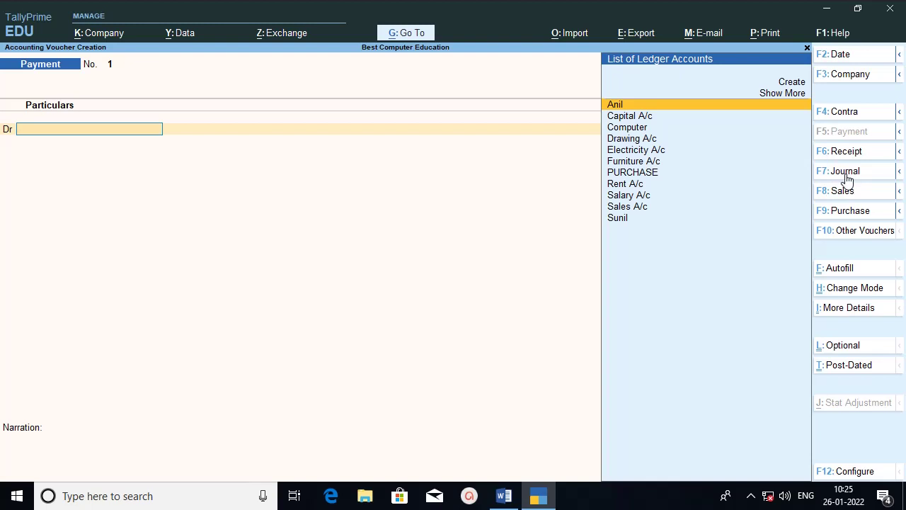
{"action": "left_click", "coordinate": [849, 178]}
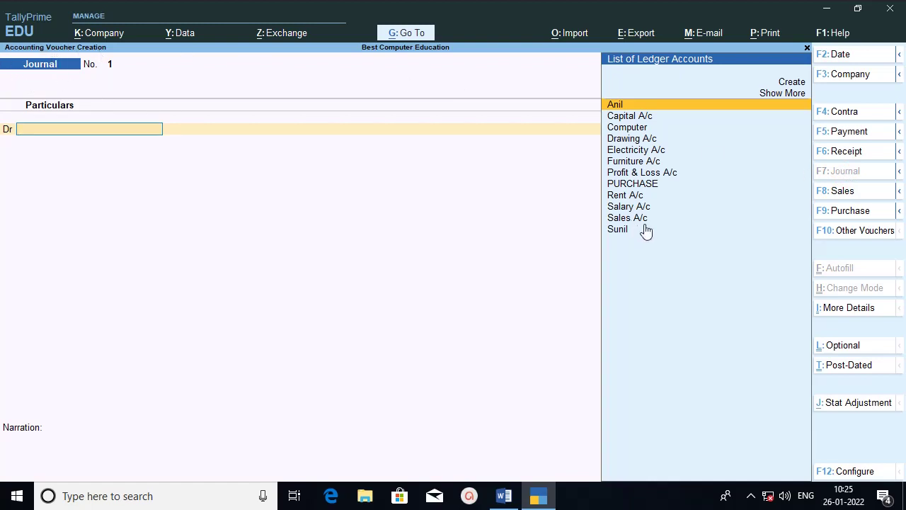
{"action": "left_click", "coordinate": [537, 495]}
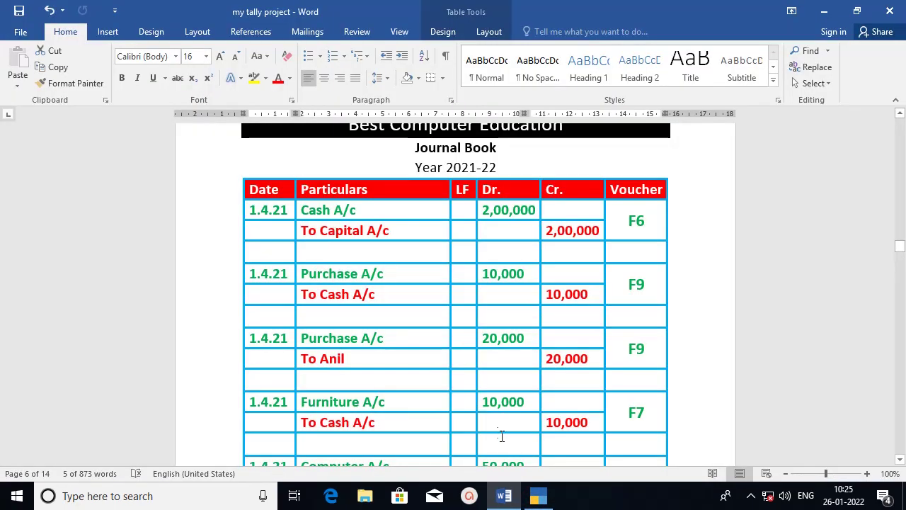
Switch to TallyPrime and change the accounting period to run from 1-4-2021 to 31-3-2022.
{"action": "left_click", "coordinate": [528, 497]}
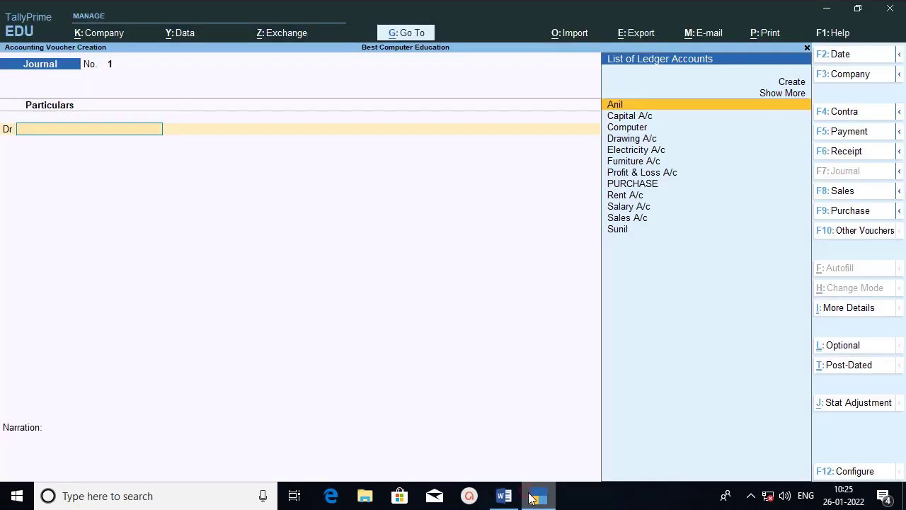
{"action": "key", "text": "alt+F2"}
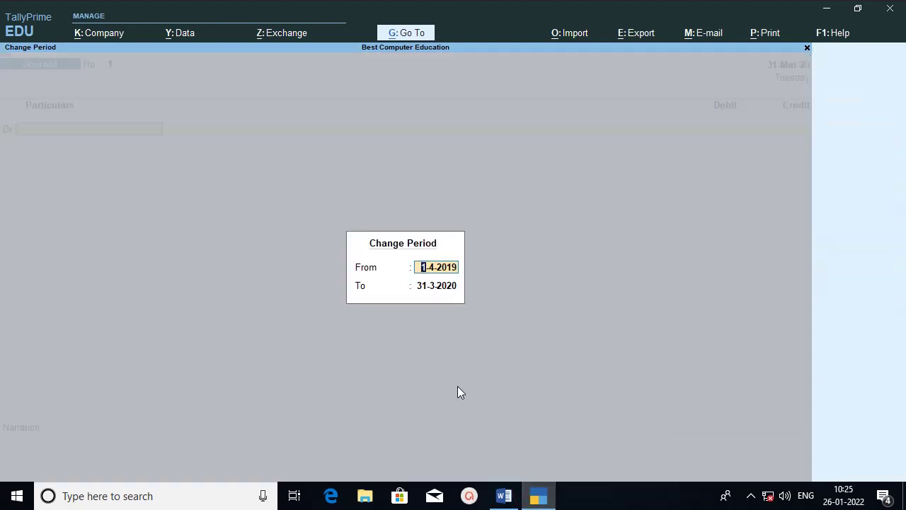
{"action": "type", "text": "1-4-21"}
{"action": "key", "text": "Return"}
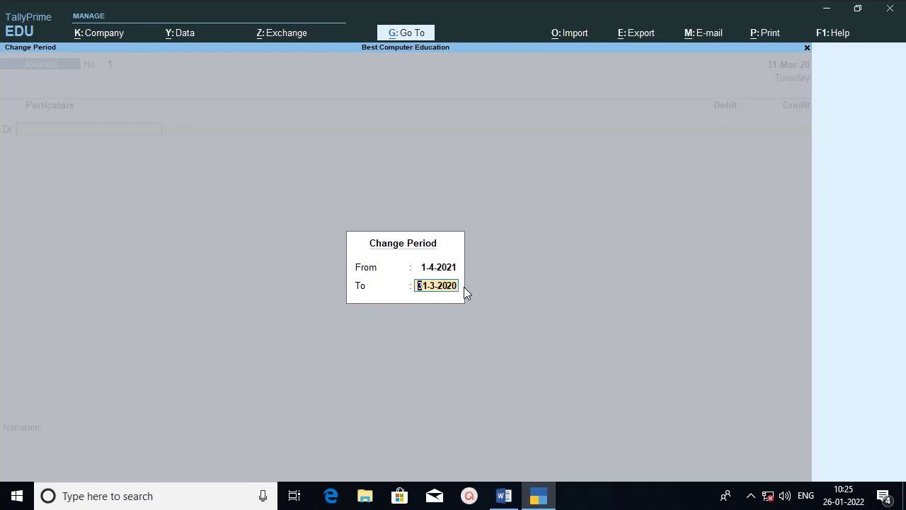
{"action": "type", "text": "31-3-22"}
{"action": "key", "text": "Return"}
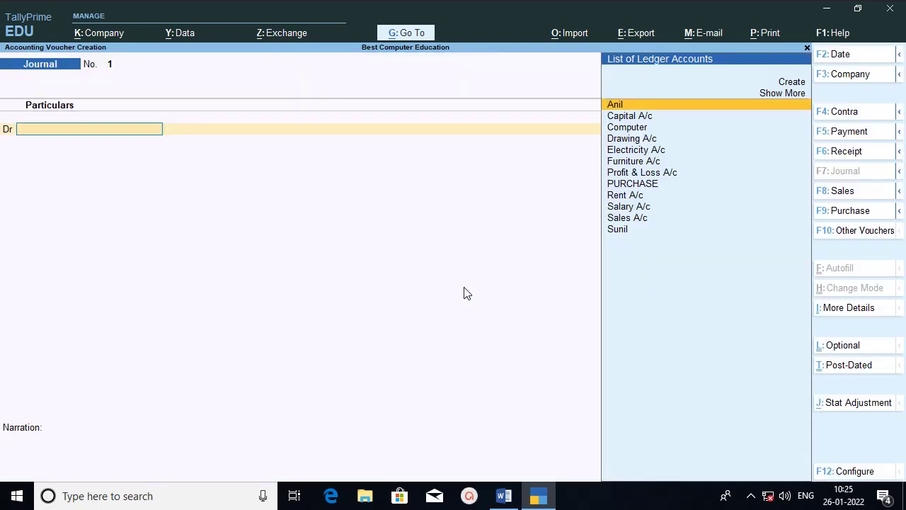
Set the Journal voucher's date to 1-4-2021.
{"action": "key", "text": "F2"}
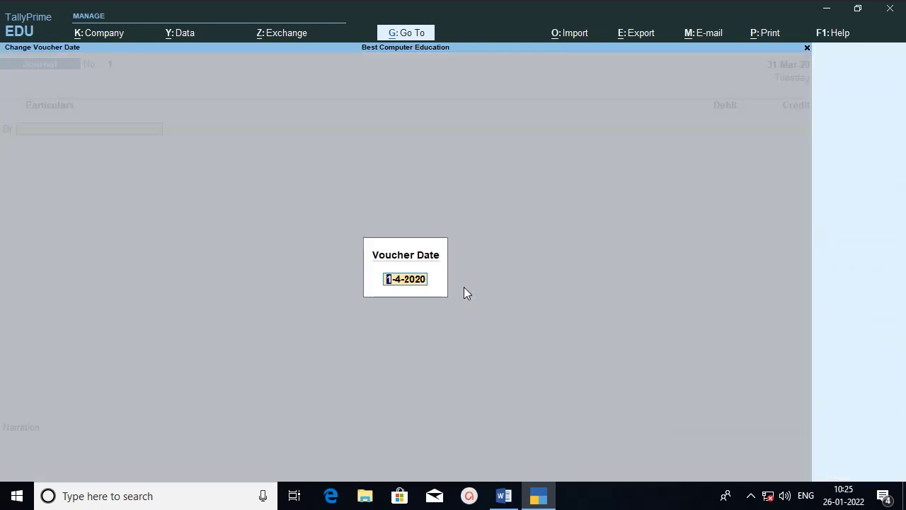
{"action": "type", "text": "1-4-21"}
{"action": "key", "text": "Return"}
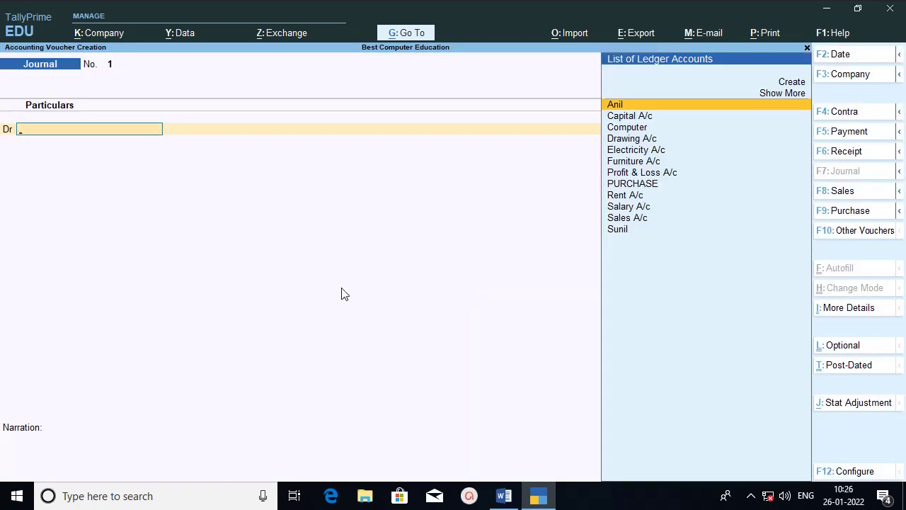
Highlight the first Journal Book entry in Word and debit Cash with 2,00,000 in TallyPrime's Journal voucher.
{"action": "left_click", "coordinate": [492, 489]}
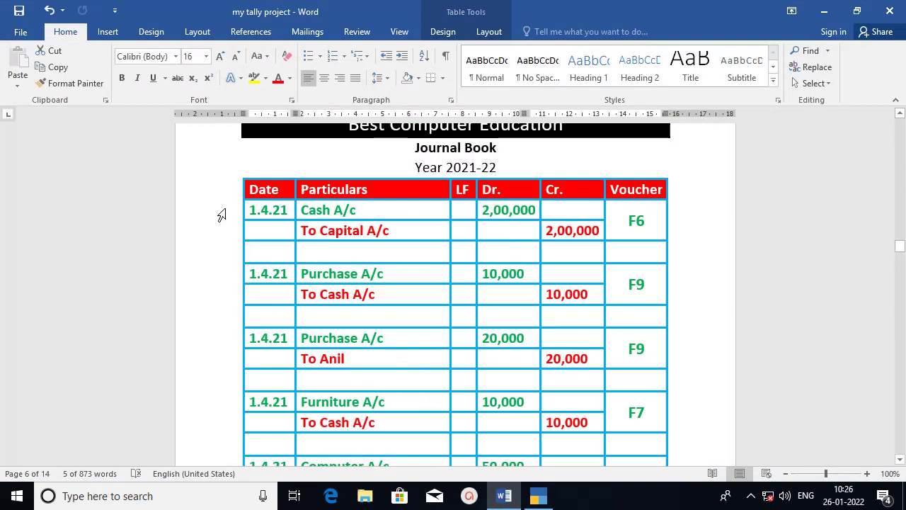
{"action": "left_click_drag", "start_coordinate": [222, 212], "coordinate": [217, 233]}
{"action": "left_click", "coordinate": [538, 497]}
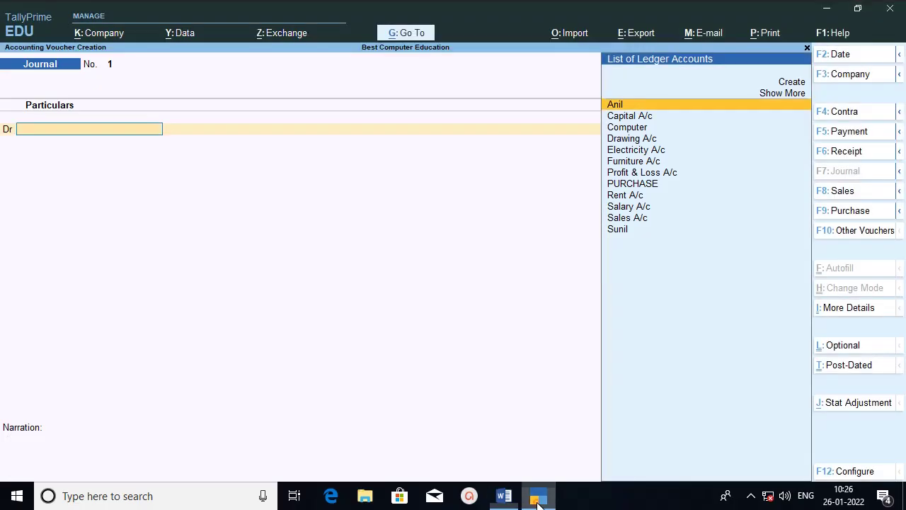
{"action": "type", "text": "Cash"}
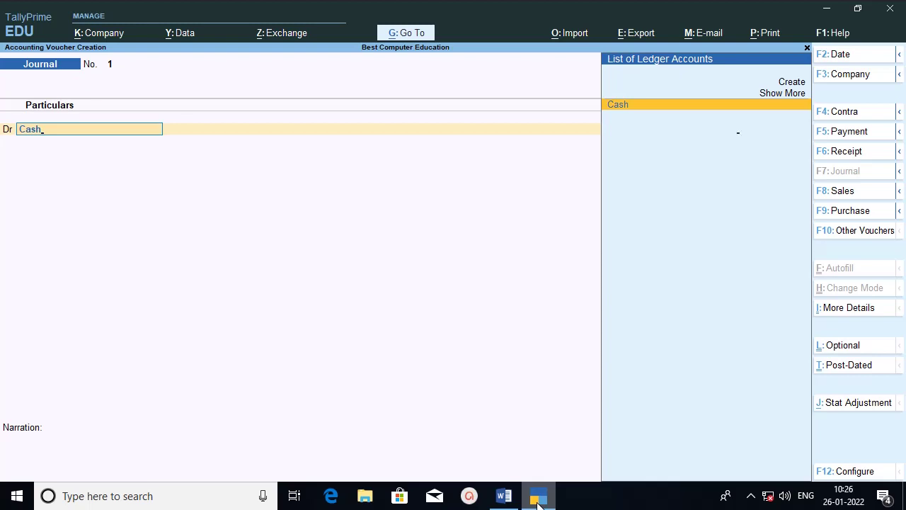
{"action": "key", "text": "Return"}
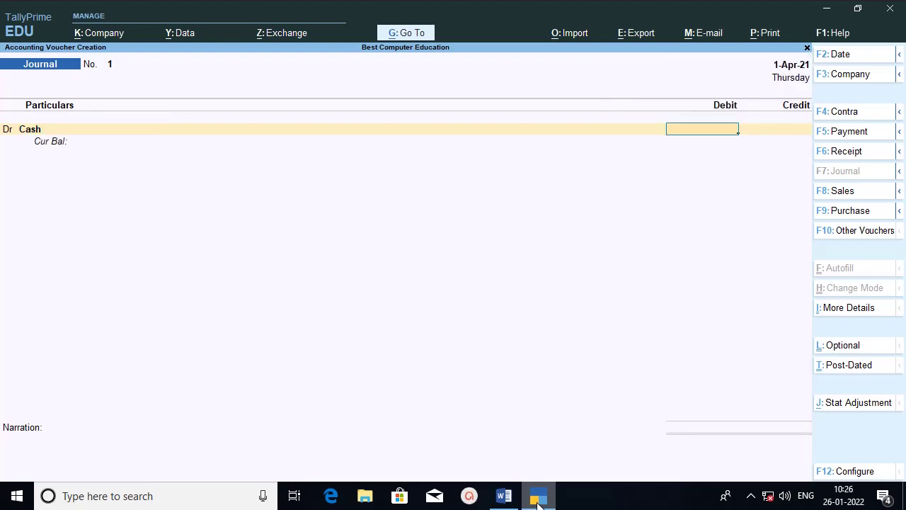
{"action": "type", "text": "200000"}
{"action": "key", "text": "Return"}
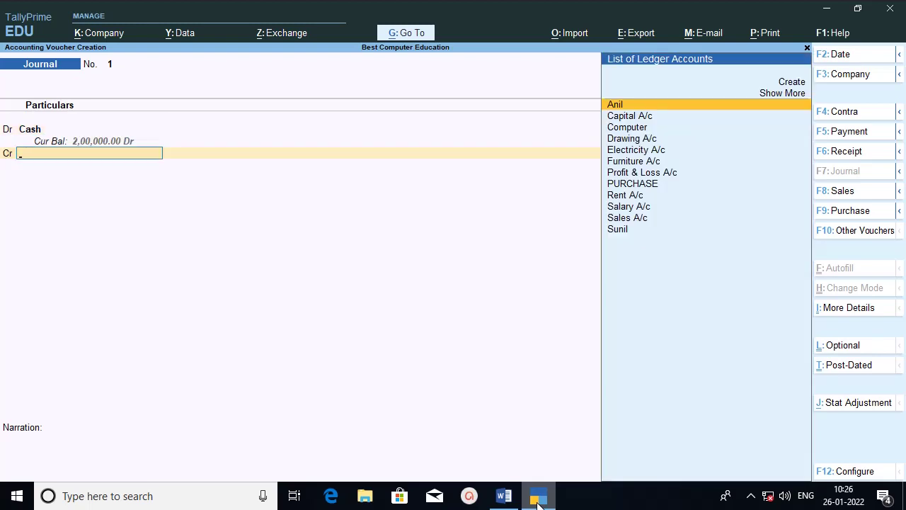
Credit Capital A/c with 2,00,000, leave the narration blank and accept the Journal voucher.
{"action": "type", "text": "Capi"}
{"action": "key", "text": "Return"}
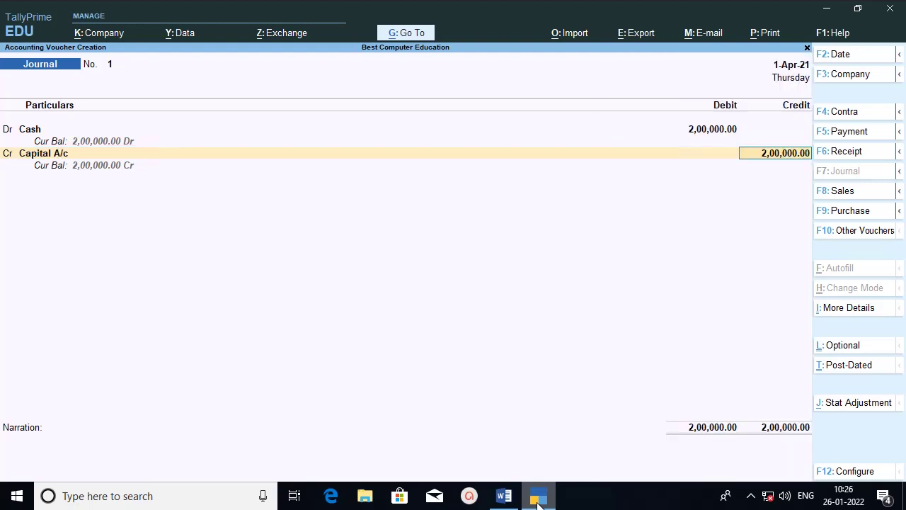
{"action": "key", "text": "Return"}
{"action": "key", "text": "Return"}
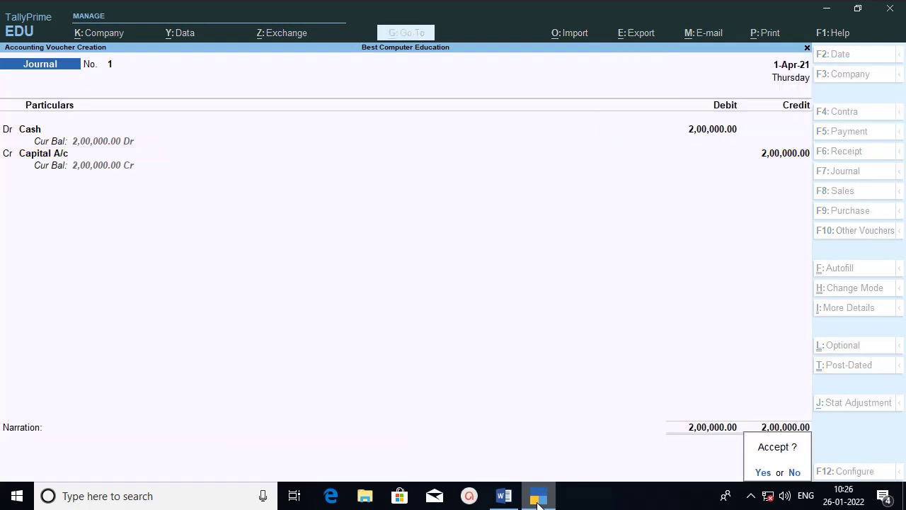
{"action": "key", "text": "Return"}
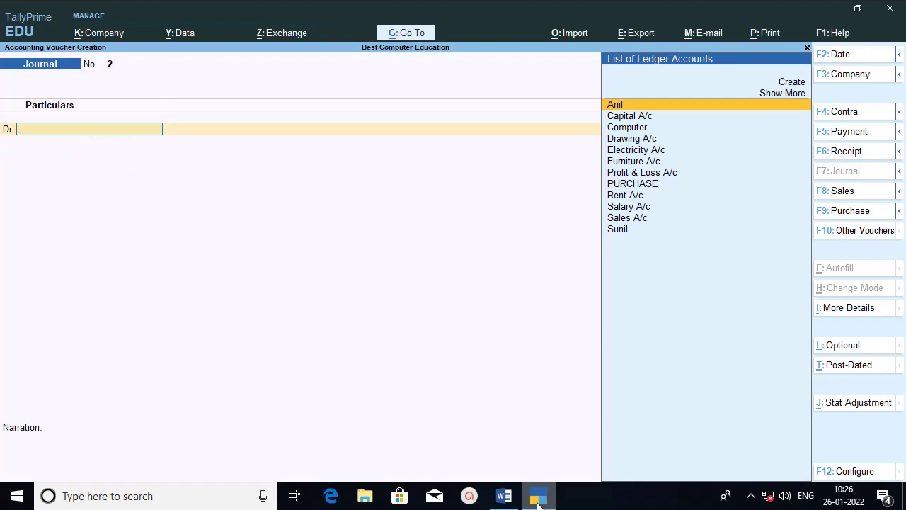
Highlight the second Journal Book entry in Word and debit PURCHASE with 10,000 in TallyPrime, leaving the tax classification blank.
{"action": "left_click", "coordinate": [504, 495]}
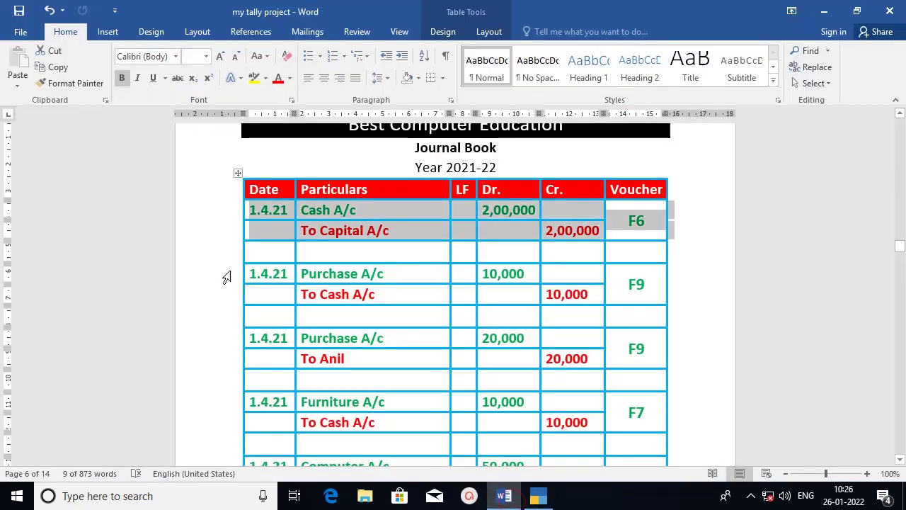
{"action": "left_click_drag", "start_coordinate": [226, 278], "coordinate": [222, 293]}
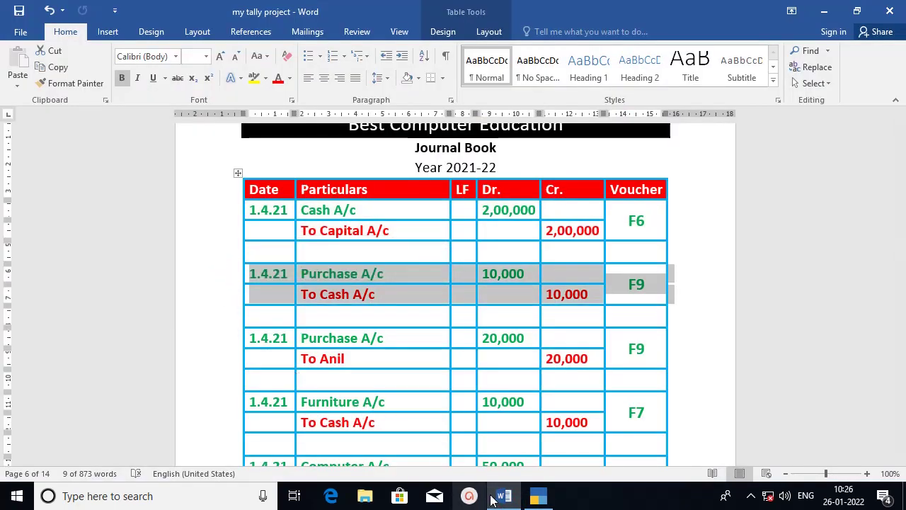
{"action": "left_click", "coordinate": [538, 497]}
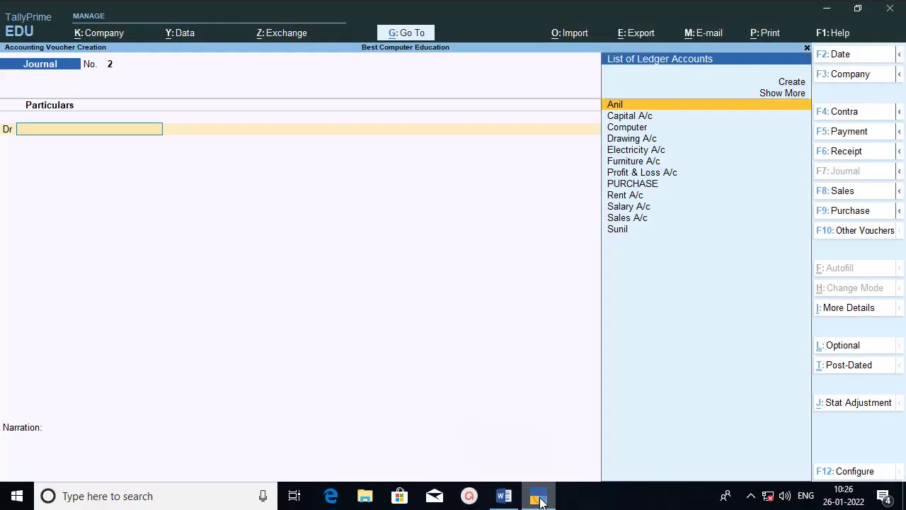
{"action": "type", "text": "Pu"}
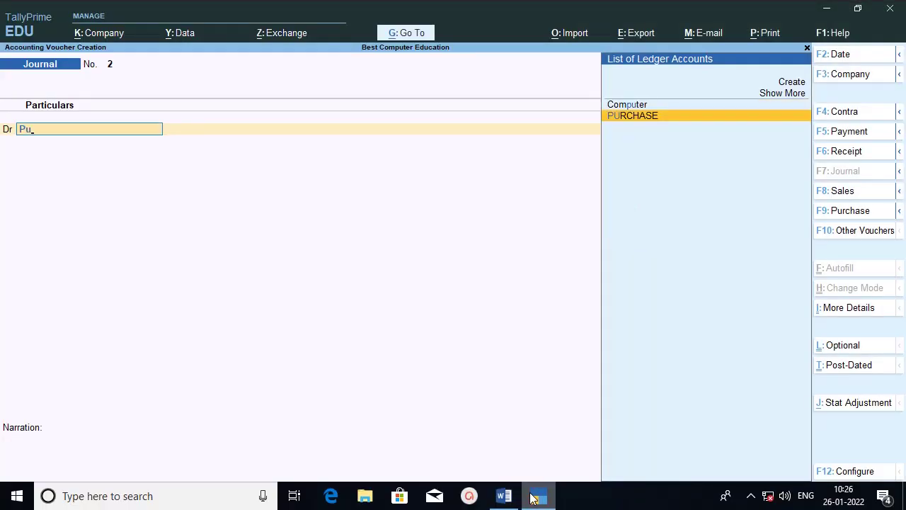
{"action": "key", "text": "Return"}
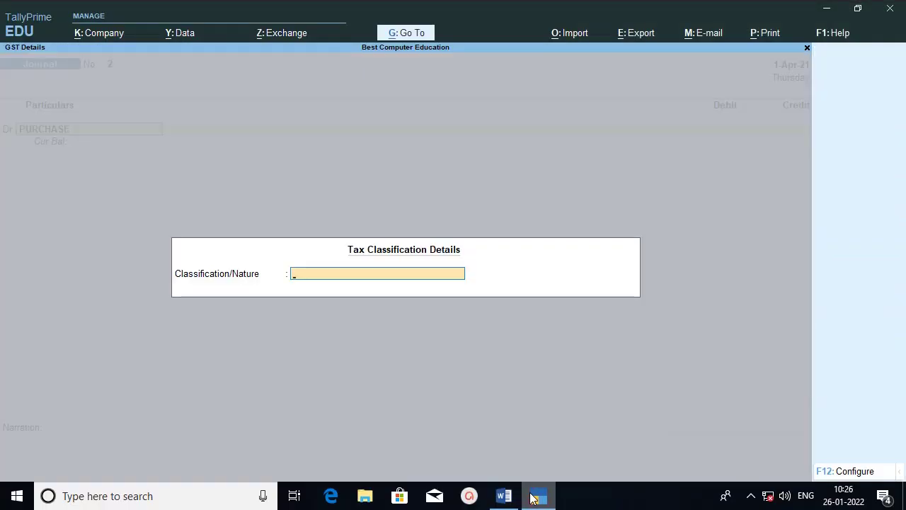
{"action": "key", "text": "Return"}
{"action": "key", "text": "Return"}
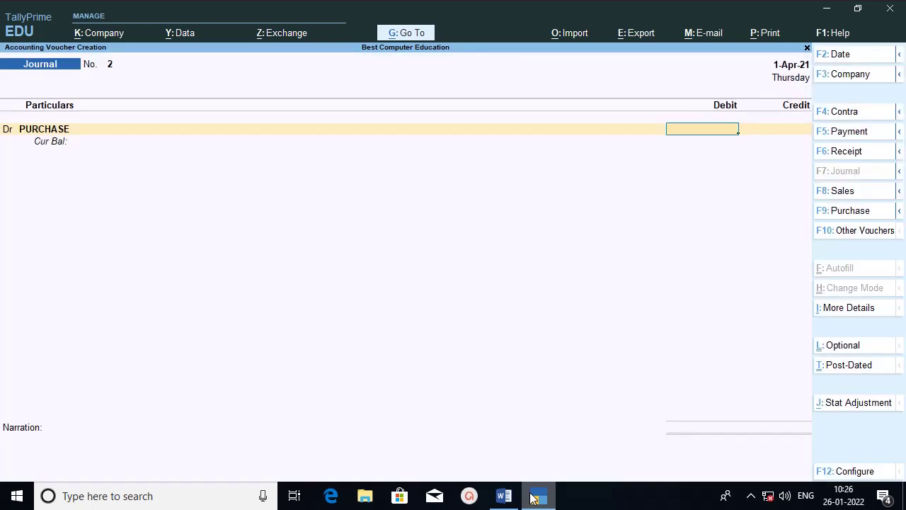
{"action": "left_click", "coordinate": [504, 496]}
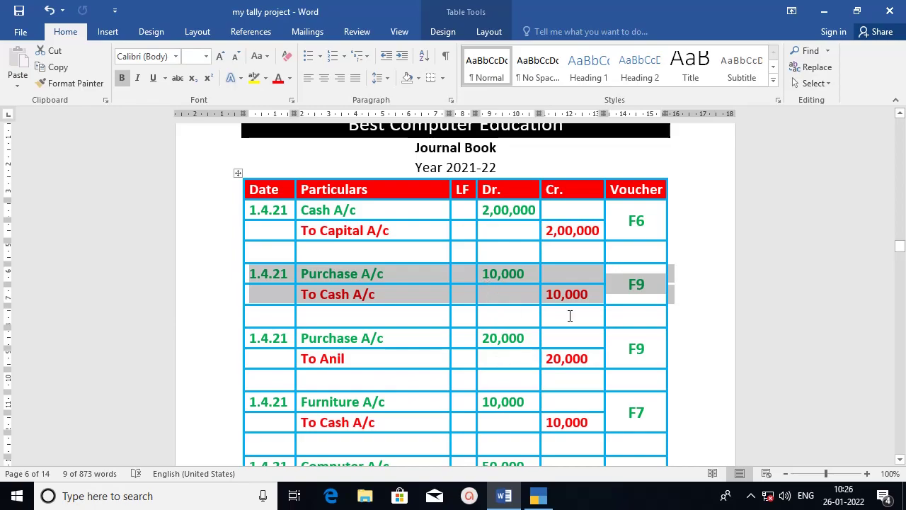
{"action": "left_click", "coordinate": [538, 496]}
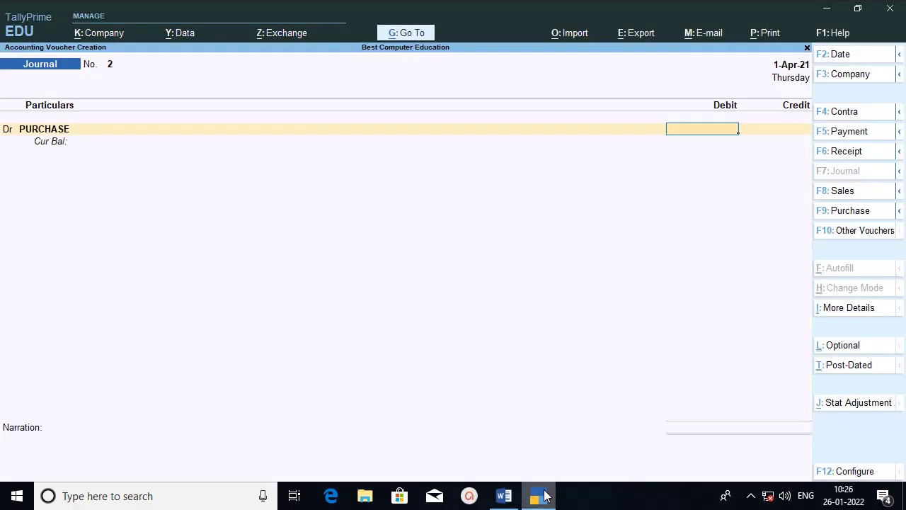
{"action": "type", "text": "10000"}
{"action": "key", "text": "Return"}
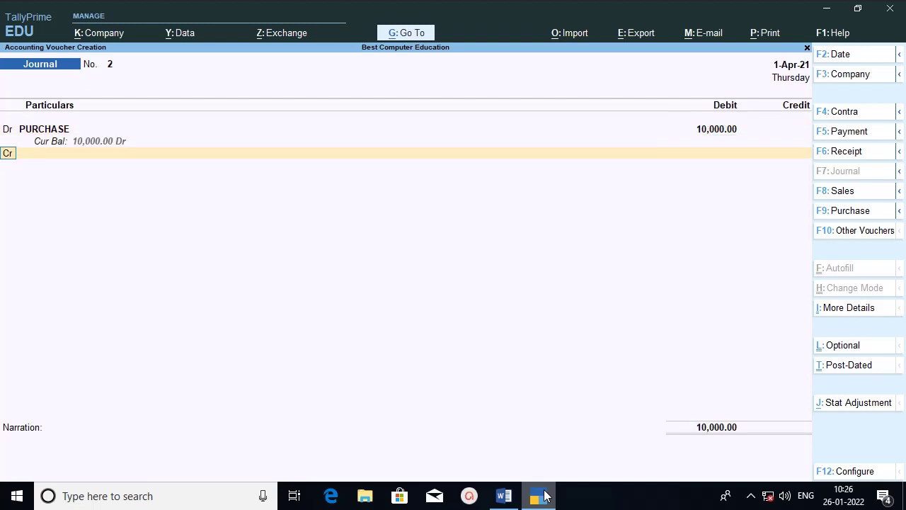
Credit Cash with 10,000 against the purchase, leave the narration blank and accept the Journal voucher.
{"action": "type", "text": "Ca"}
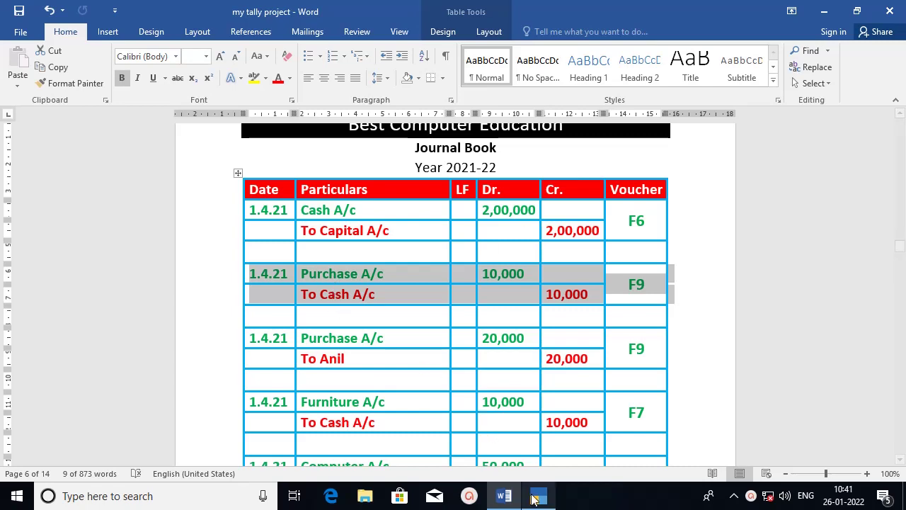
{"action": "left_click", "coordinate": [538, 495]}
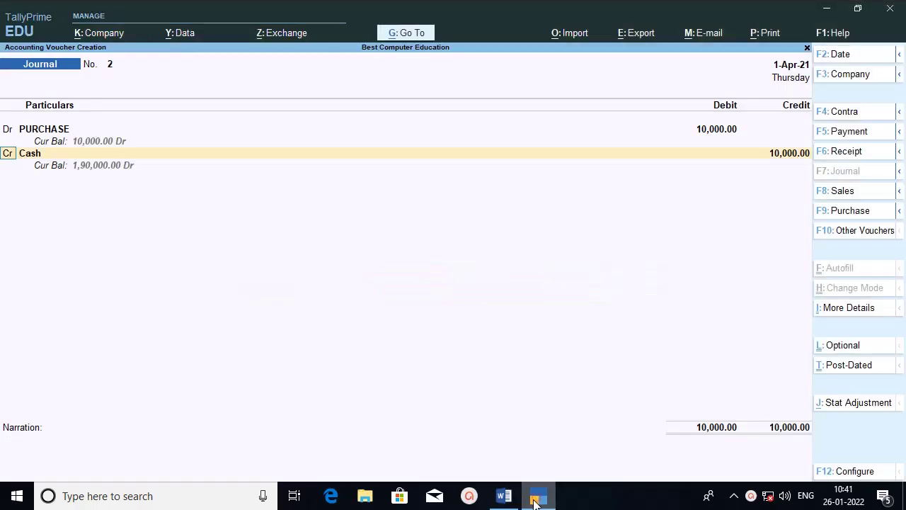
{"action": "left_click", "coordinate": [46, 126]}
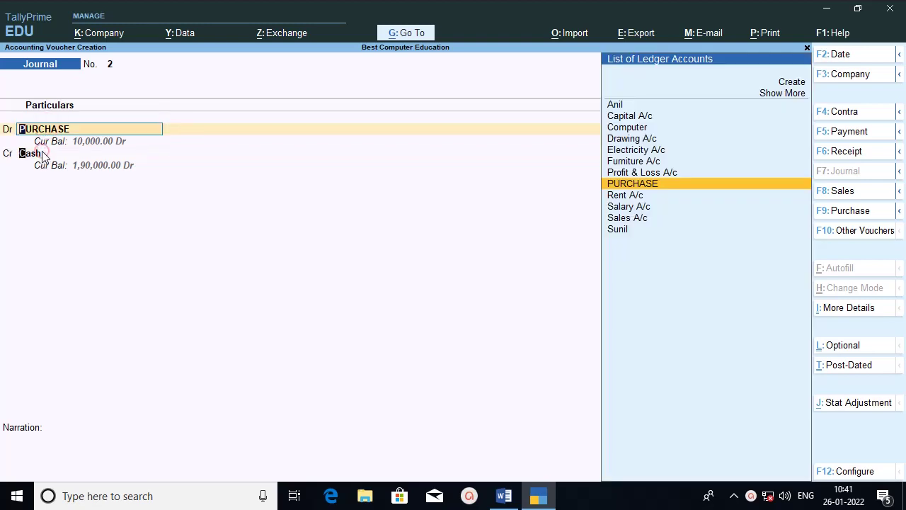
{"action": "left_click", "coordinate": [39, 151]}
{"action": "key", "text": "Return"}
{"action": "key", "text": "Return"}
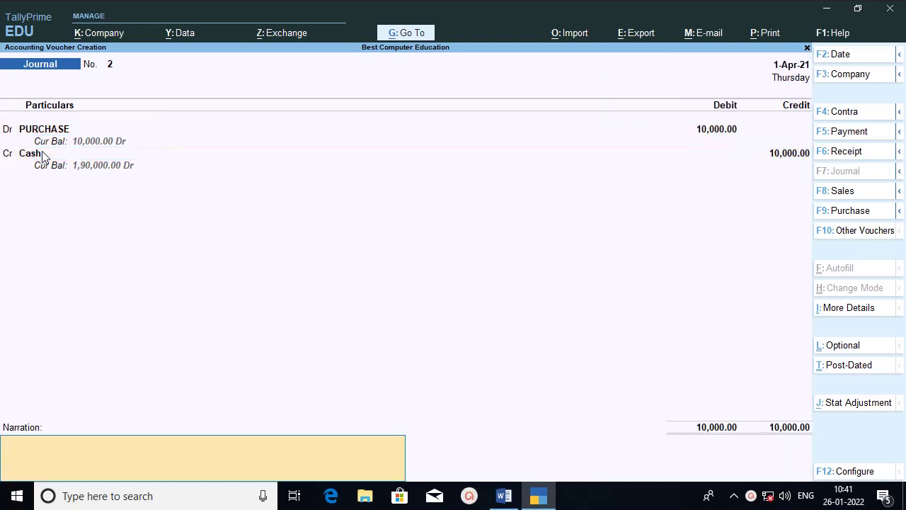
{"action": "key", "text": "Return"}
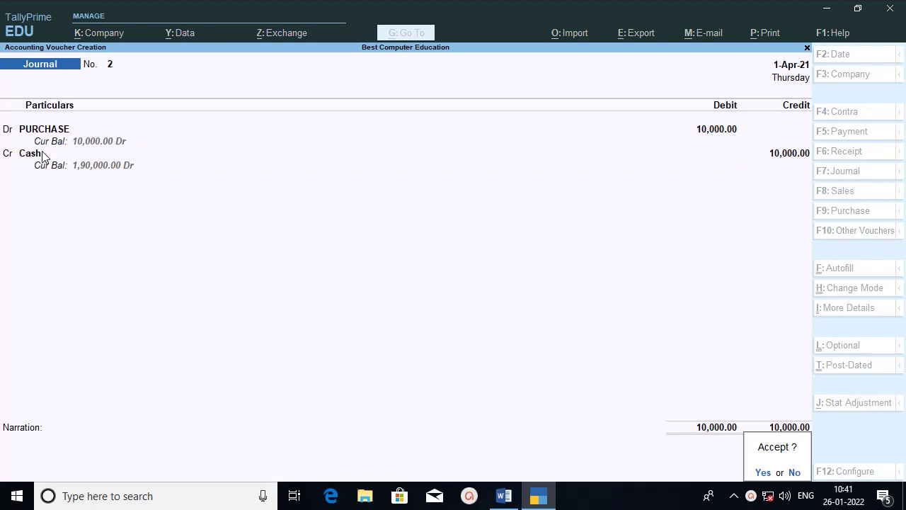
{"action": "key", "text": "Return"}
Highlight the third Journal Book entry in Word and select PURCHASE as TallyPrime's debit ledger, leaving the tax classification blank.
{"action": "left_click", "coordinate": [513, 503]}
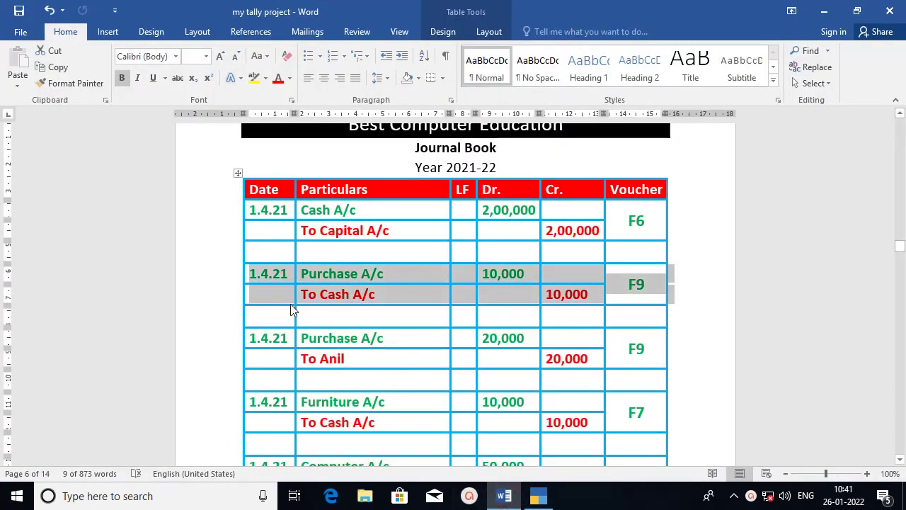
{"action": "left_click", "coordinate": [216, 342]}
{"action": "left_click_drag", "start_coordinate": [218, 341], "coordinate": [216, 361]}
{"action": "left_click", "coordinate": [554, 502]}
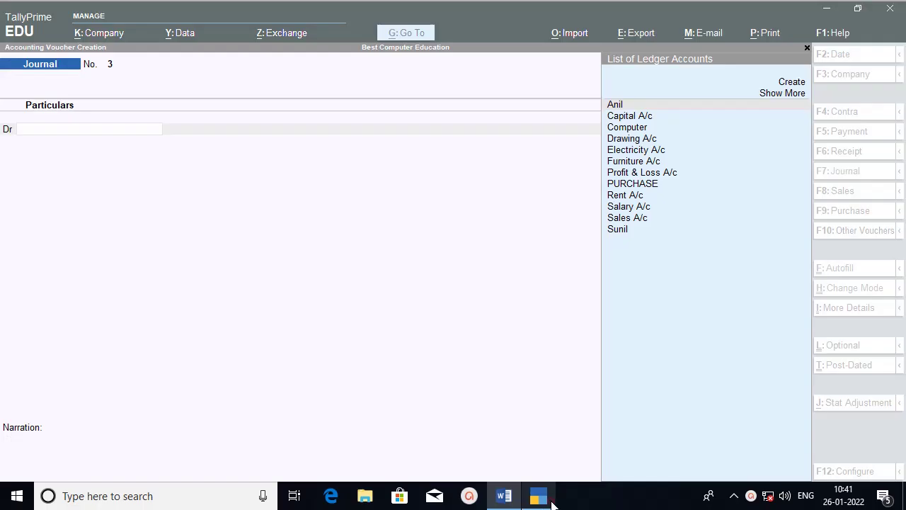
{"action": "type", "text": "Pu"}
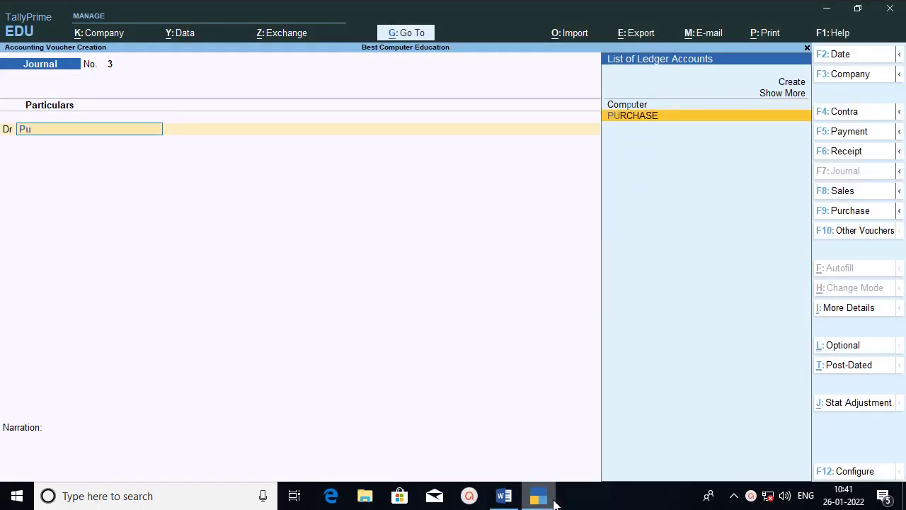
{"action": "type", "text": "rch"}
{"action": "key", "text": "Return"}
{"action": "key", "text": "Return"}
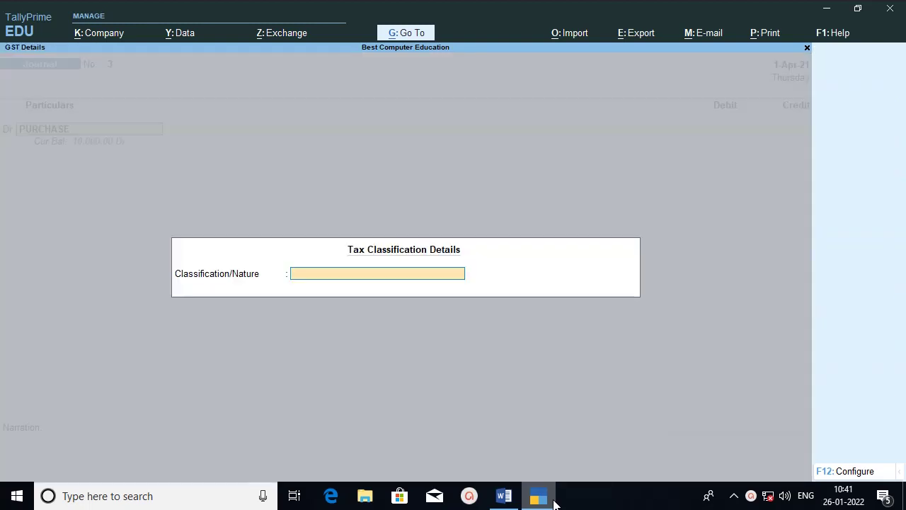
{"action": "key", "text": "Escape"}
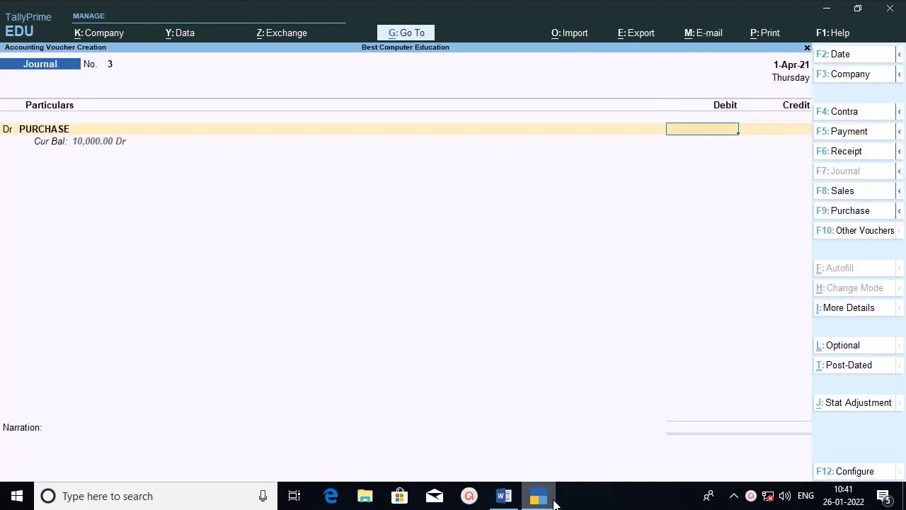
Check the highlighted entry's amount in Word and debit PURCHASE with 20,000 in the TallyPrime voucher.
{"action": "left_click", "coordinate": [503, 497]}
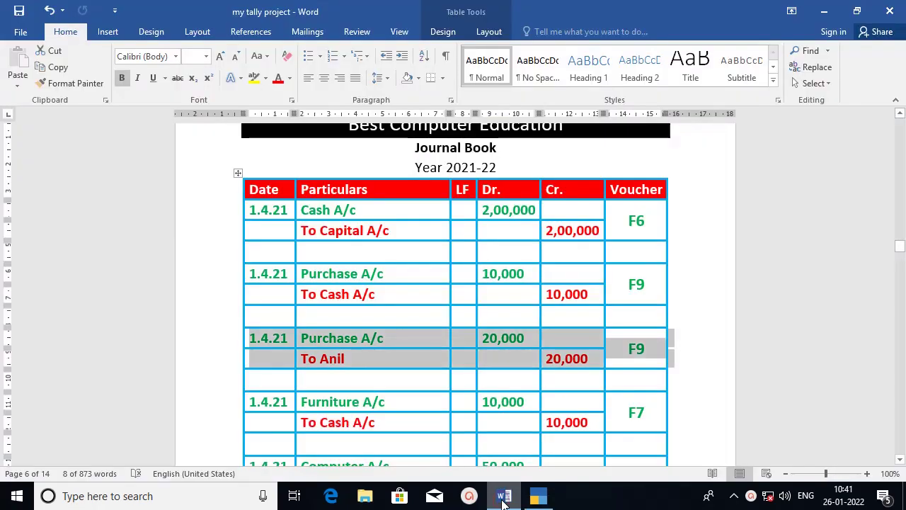
{"action": "left_click", "coordinate": [504, 498]}
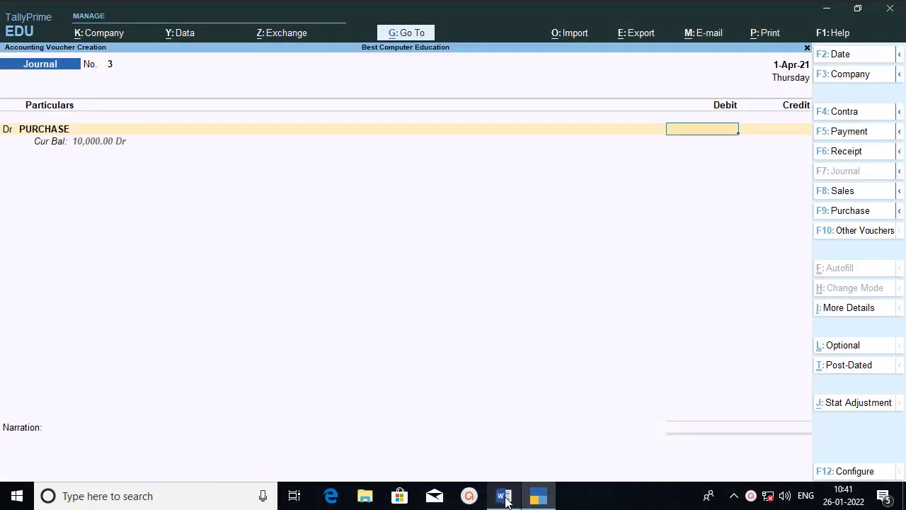
{"action": "type", "text": "0000"}
{"action": "key", "text": "Return"}
{"action": "key", "text": "Return"}
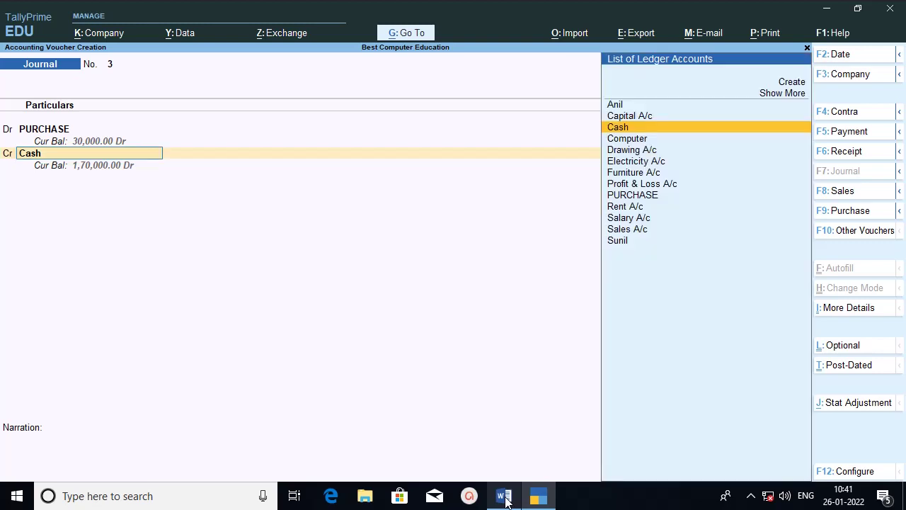
Credit the supplier's ledger from the Word entry with 20,000 On Account, leave the narration blank and accept the Journal voucher.
{"action": "type", "text": "An"}
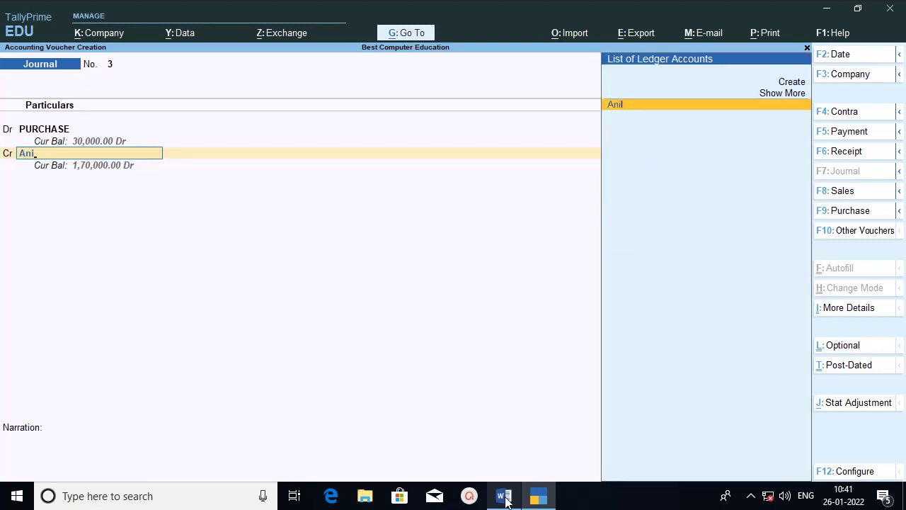
{"action": "type", "text": "i"}
{"action": "key", "text": "Return"}
{"action": "key", "text": "Return"}
{"action": "key", "text": "Return"}
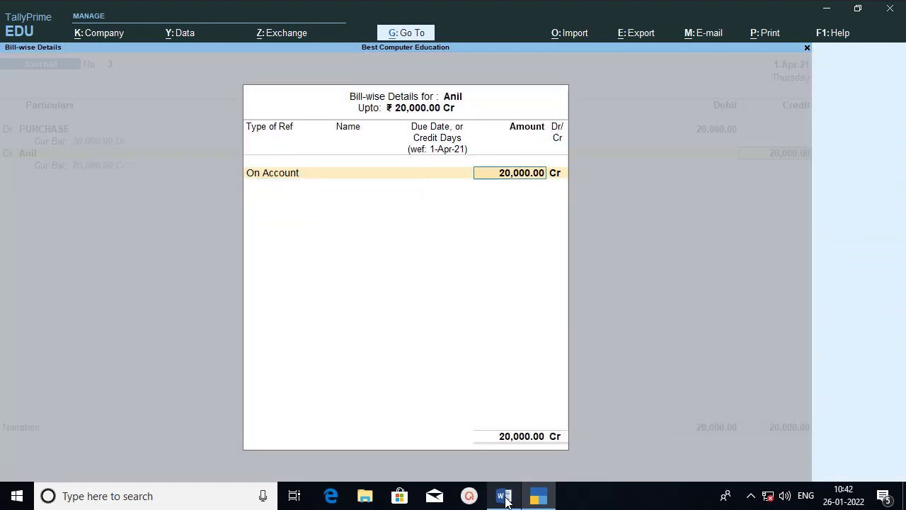
{"action": "key", "text": "Return"}
{"action": "key", "text": "Return"}
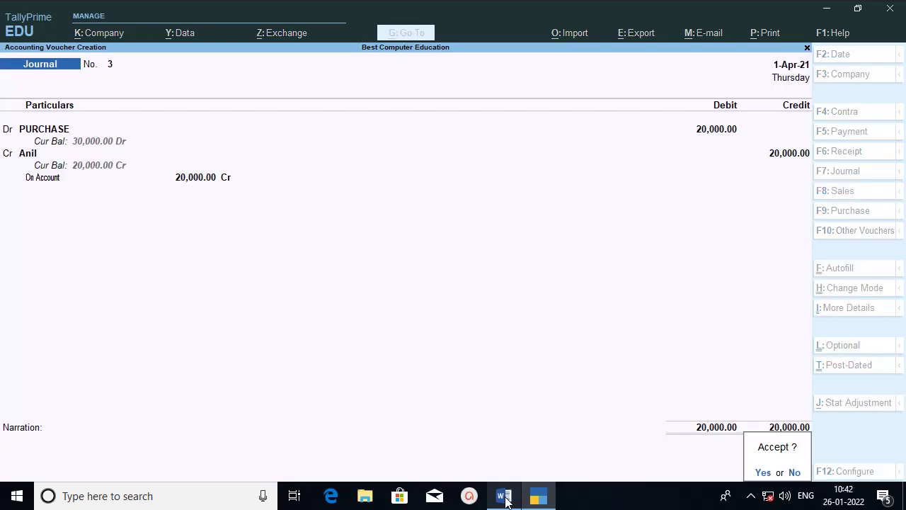
{"action": "key", "text": "Return"}
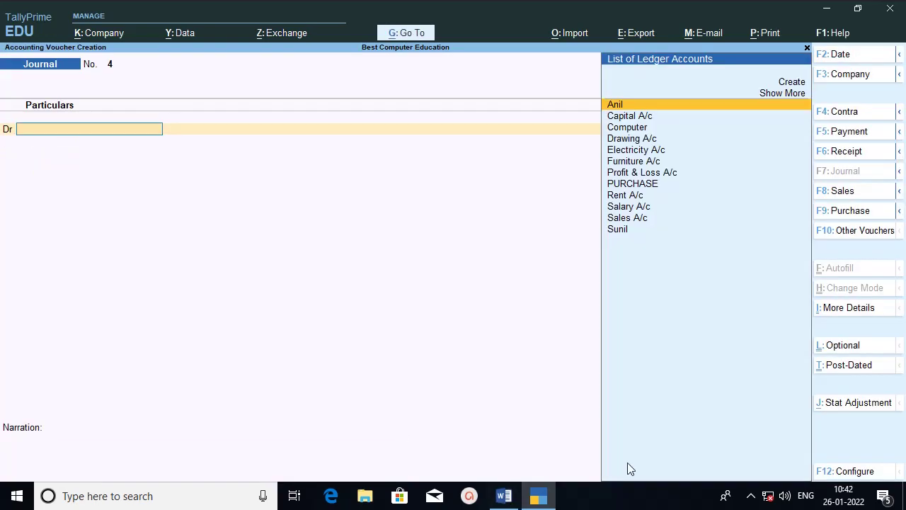
Highlight the fourth Journal Book entry in Word and debit Furniture A/c with 10,000 in TallyPrime, leaving the tax classification blank.
{"action": "left_click", "coordinate": [510, 500]}
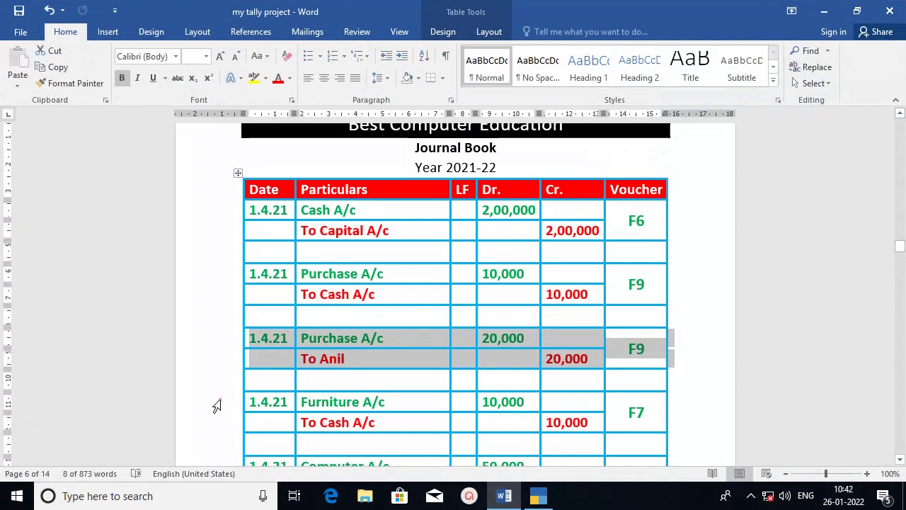
{"action": "left_click_drag", "start_coordinate": [216, 405], "coordinate": [218, 420]}
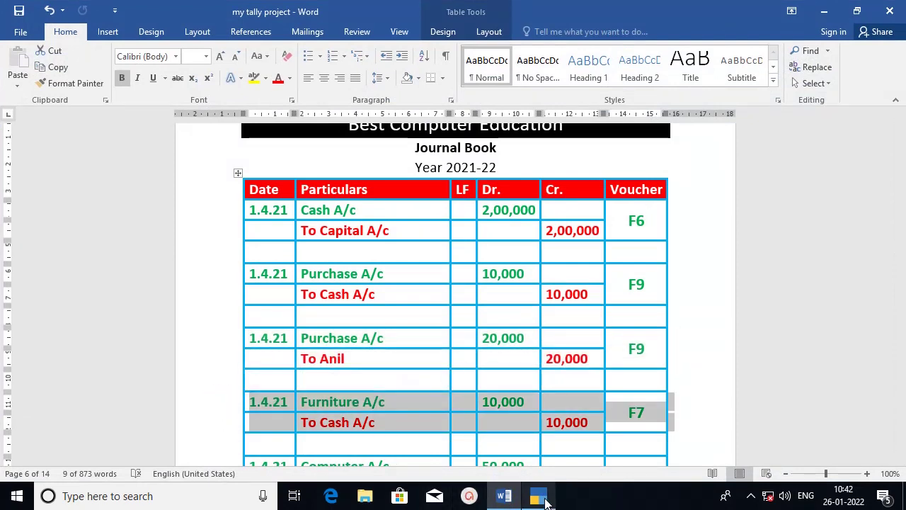
{"action": "left_click", "coordinate": [545, 501]}
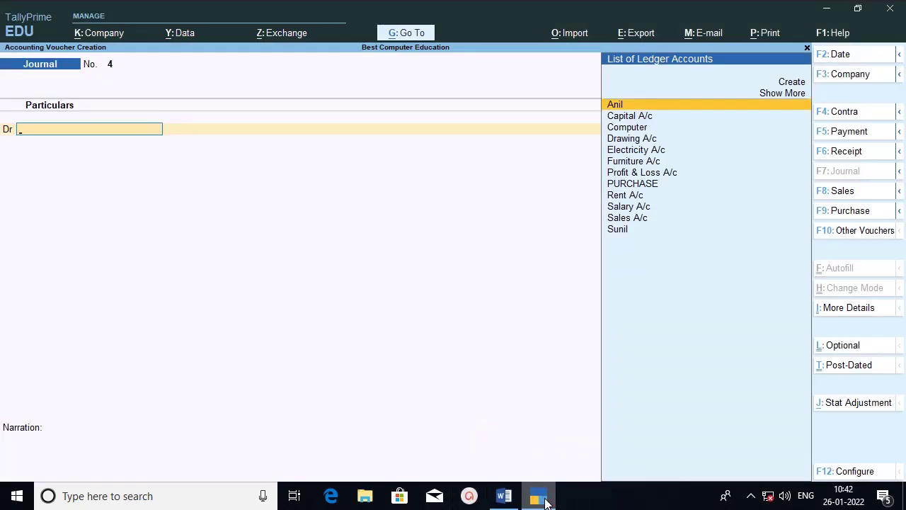
{"action": "type", "text": "Fu"}
{"action": "key", "text": "Return"}
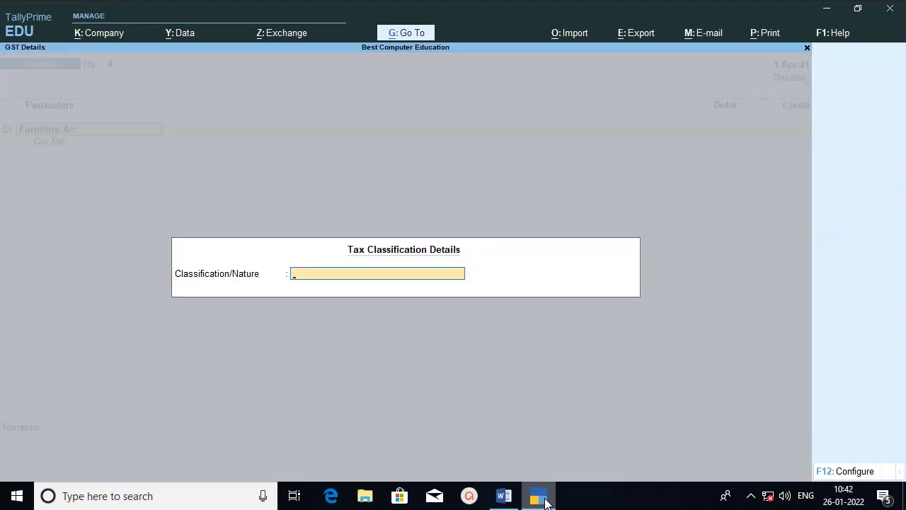
{"action": "key", "text": "Return"}
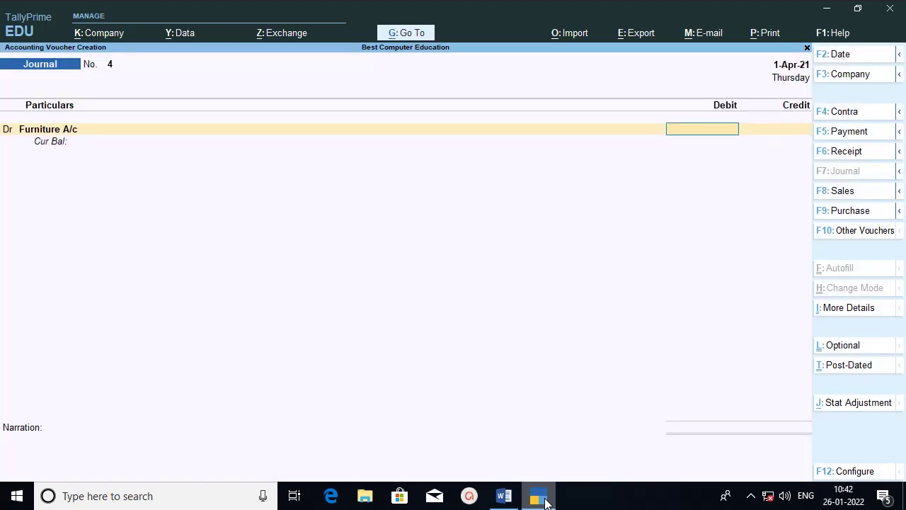
{"action": "left_click", "coordinate": [504, 496]}
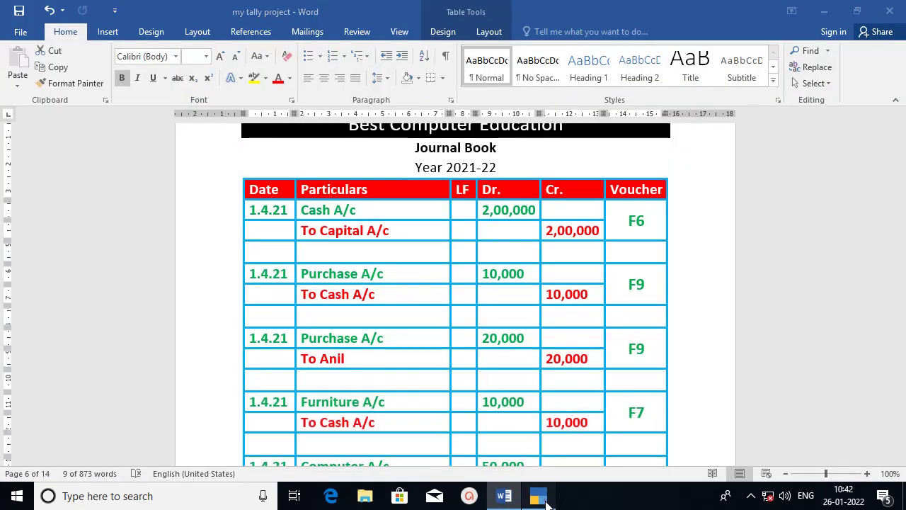
{"action": "left_click", "coordinate": [547, 500]}
{"action": "type", "text": "1"}
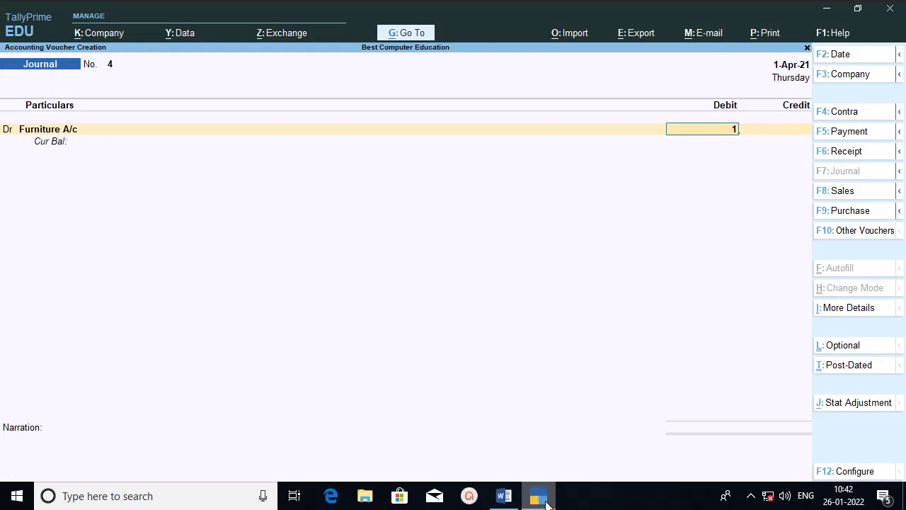
{"action": "type", "text": "0000"}
{"action": "key", "text": "Return"}
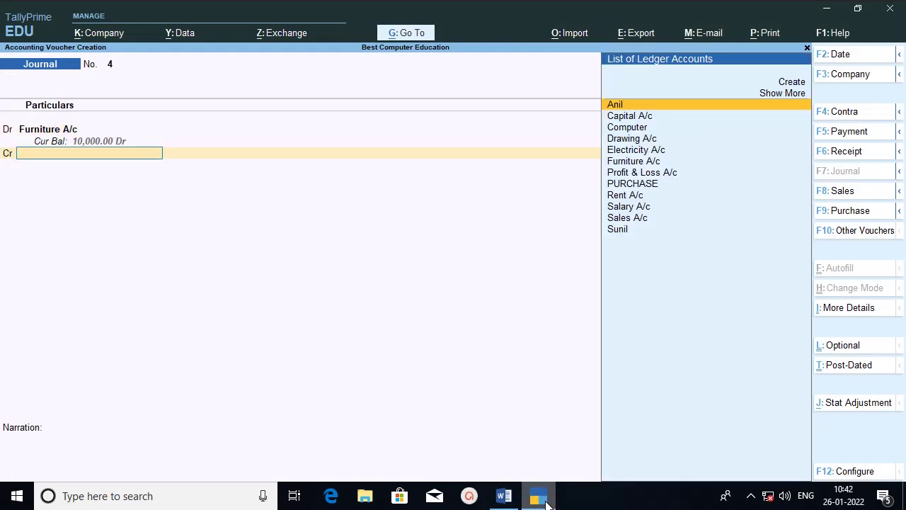
Credit Cash with 10,000 against the furniture, leave the narration blank and accept the Journal voucher.
{"action": "type", "text": "Cash"}
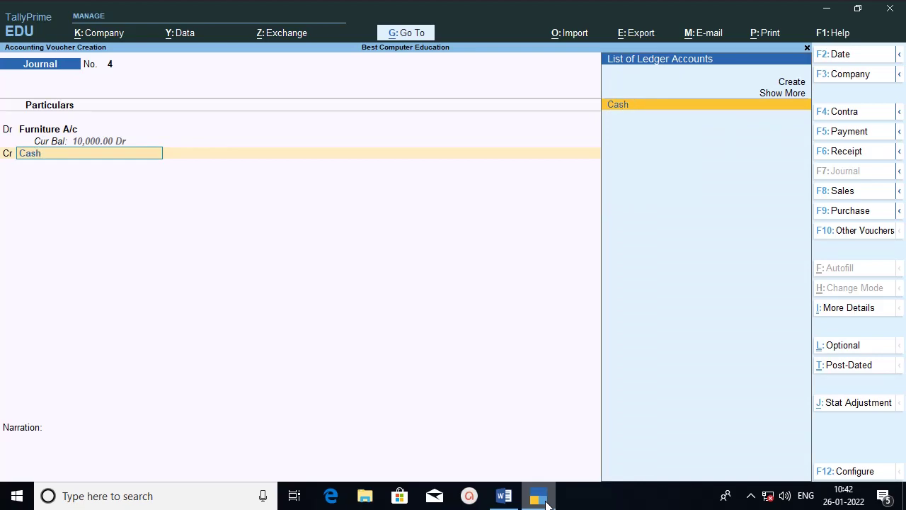
{"action": "key", "text": "Return"}
{"action": "key", "text": "Return"}
{"action": "key", "text": "Return"}
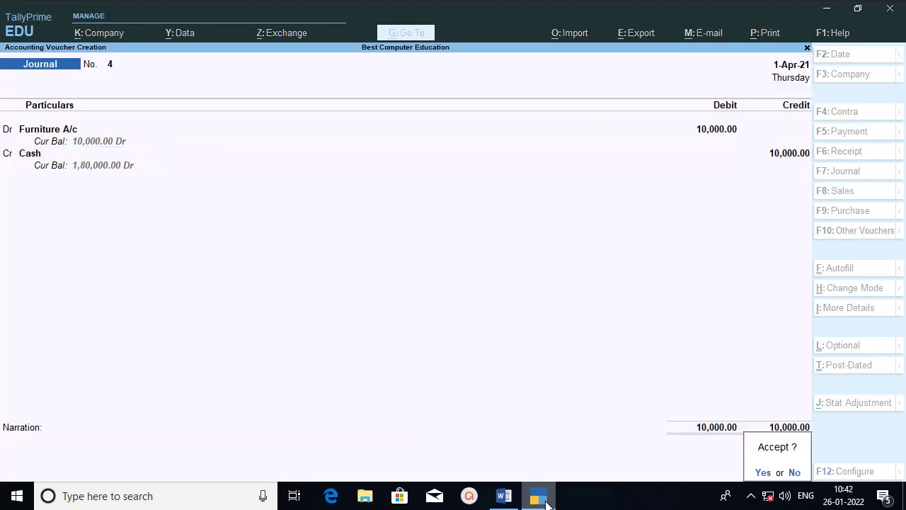
{"action": "key", "text": "Return"}
Highlight the fifth Journal Book entry in Word and debit Computer with 50,000 in TallyPrime, leaving the tax classification blank.
{"action": "left_click", "coordinate": [546, 503]}
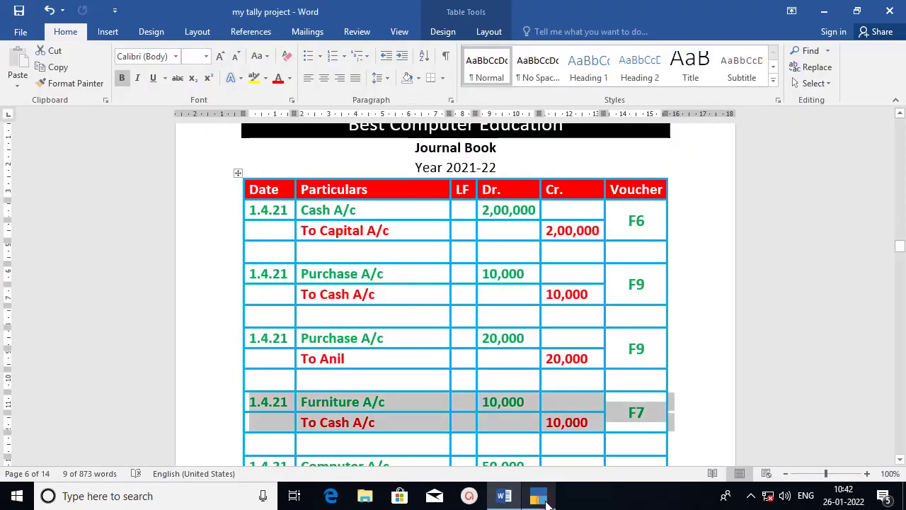
{"action": "left_click", "coordinate": [899, 460]}
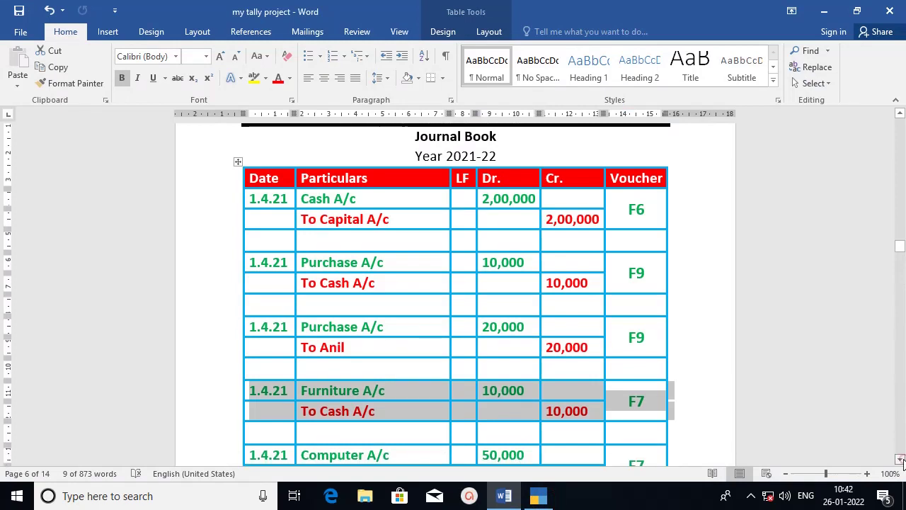
{"action": "left_click", "coordinate": [900, 460]}
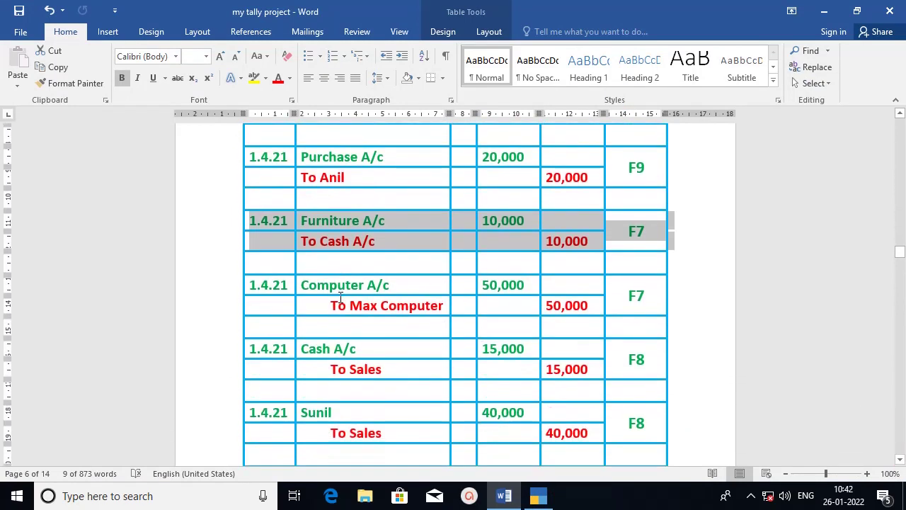
{"action": "left_click", "coordinate": [212, 284]}
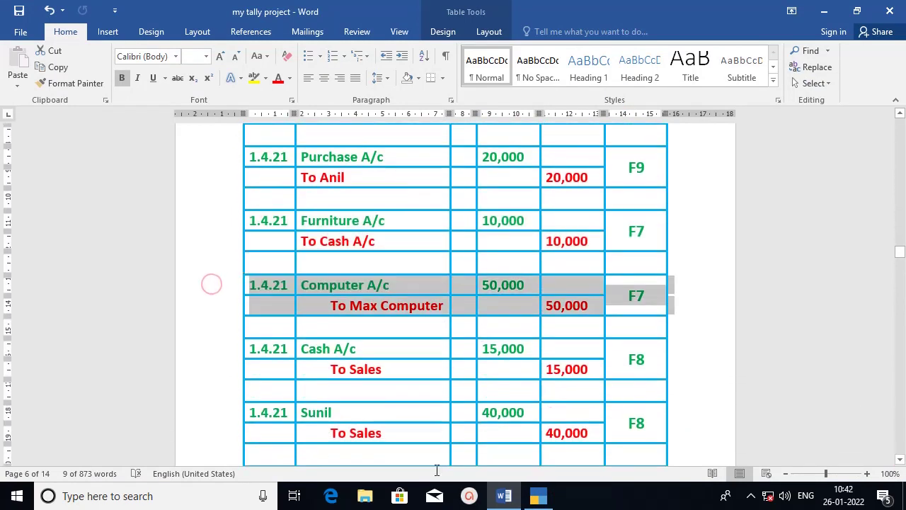
{"action": "left_click", "coordinate": [546, 499]}
{"action": "type", "text": "Compu"}
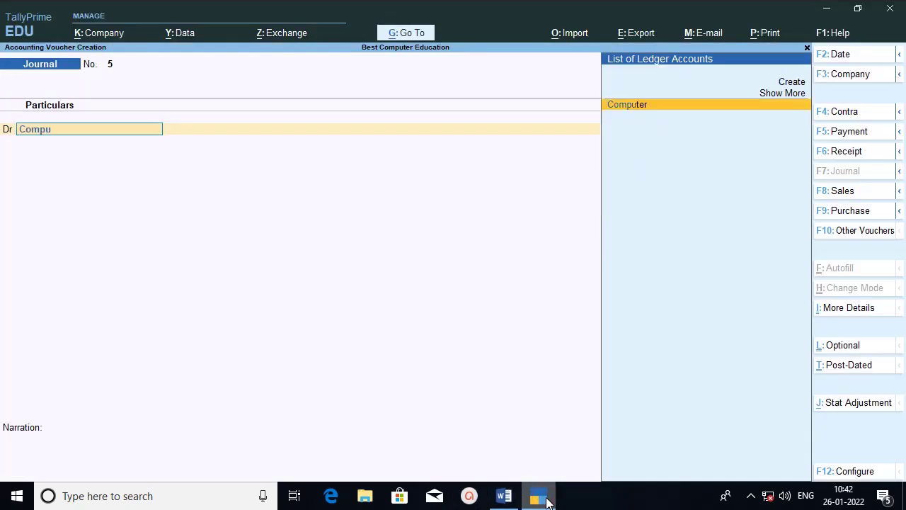
{"action": "key", "text": "Return"}
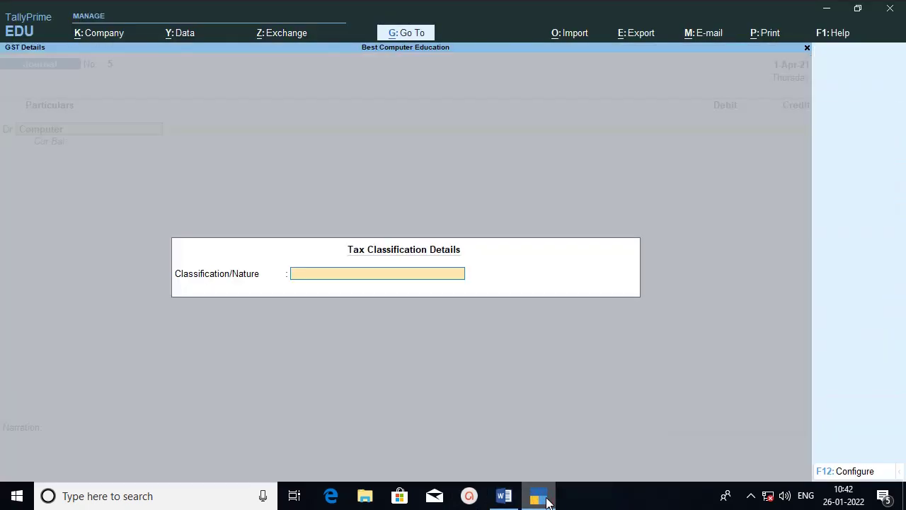
{"action": "key", "text": "Return"}
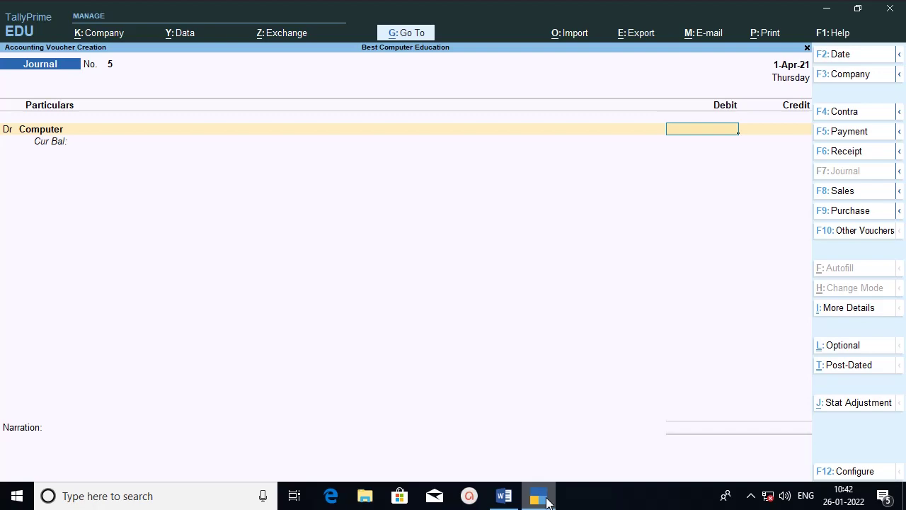
{"action": "left_click", "coordinate": [547, 499]}
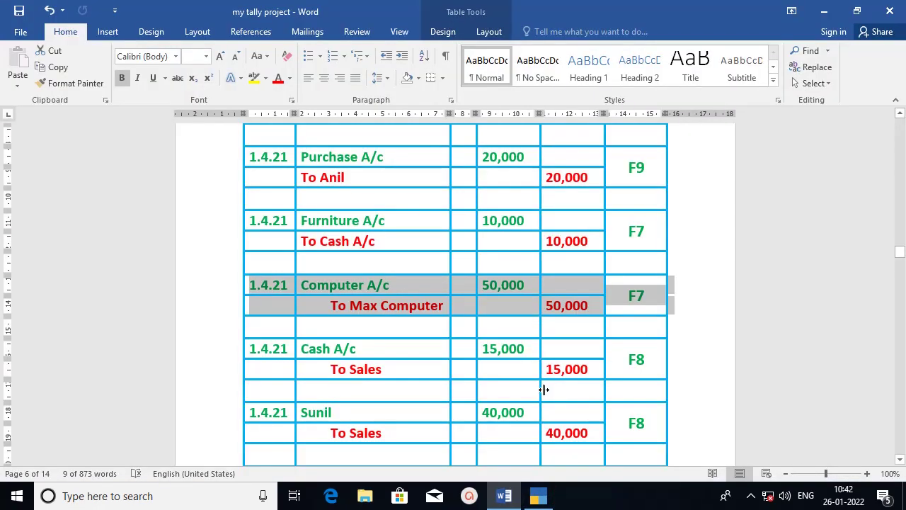
{"action": "left_click", "coordinate": [541, 500]}
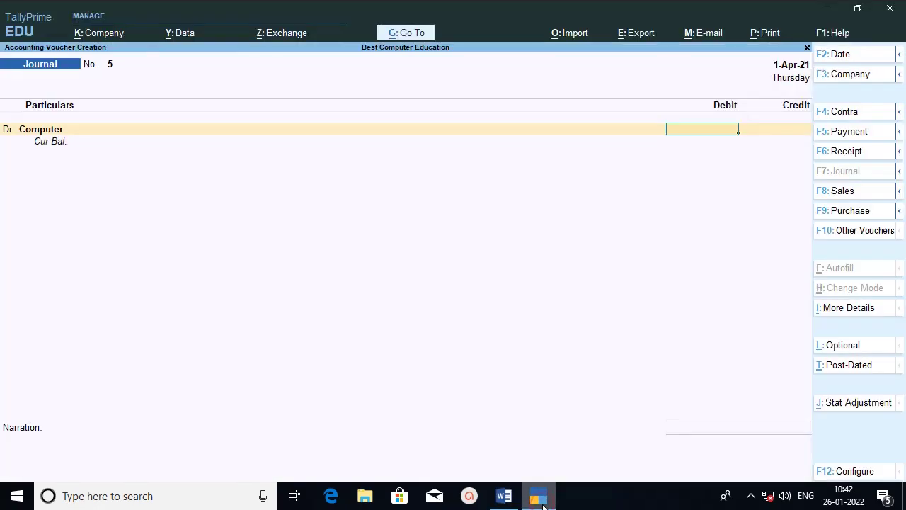
{"action": "type", "text": "50000"}
{"action": "key", "text": "Return"}
{"action": "key", "text": "c"}
{"action": "key", "text": "Return"}
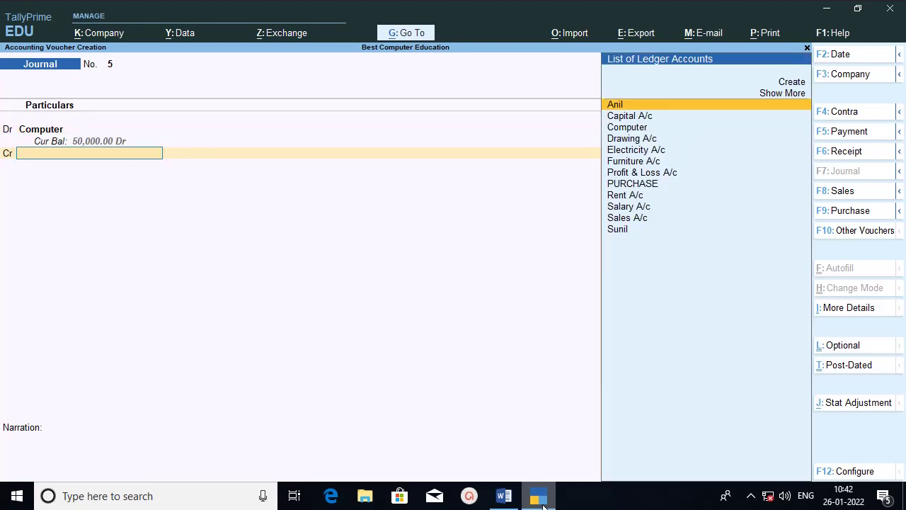
Create a ledger named Max Computer for the voucher's credit line and place it under Sundry Creditors.
{"action": "type", "text": "M"}
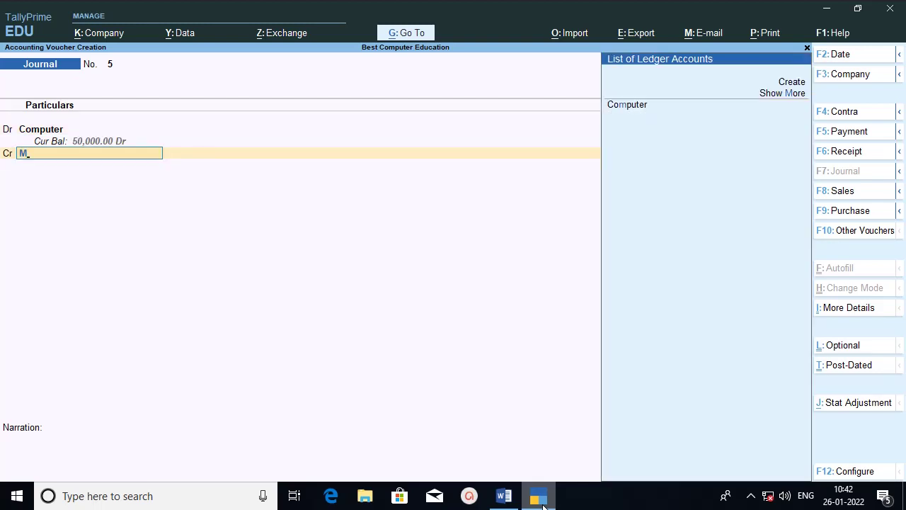
{"action": "key", "text": "BackSpace"}
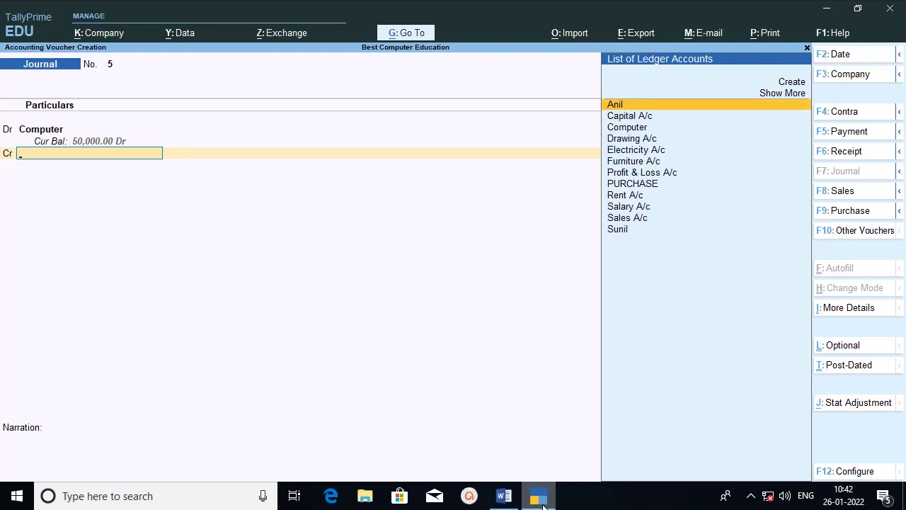
{"action": "key", "text": "alt+c"}
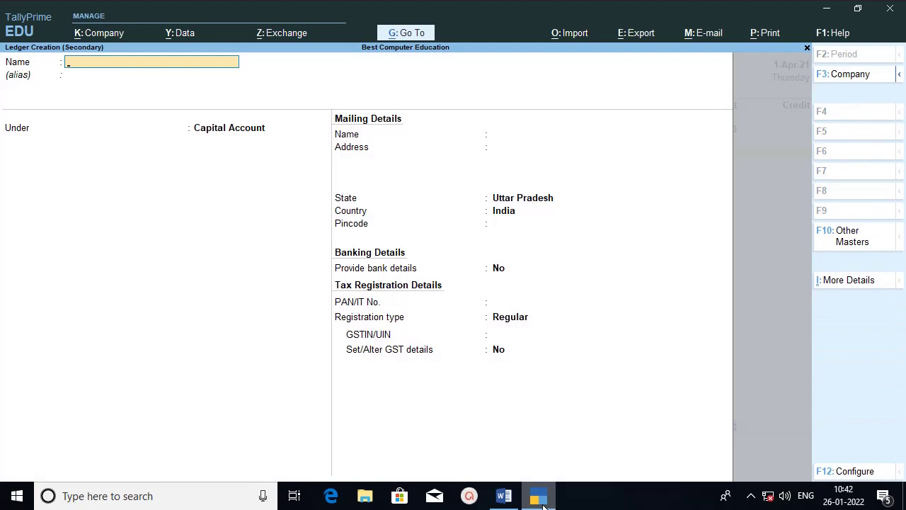
{"action": "type", "text": "Max Computer"}
{"action": "key", "text": "Return"}
{"action": "key", "text": "Return"}
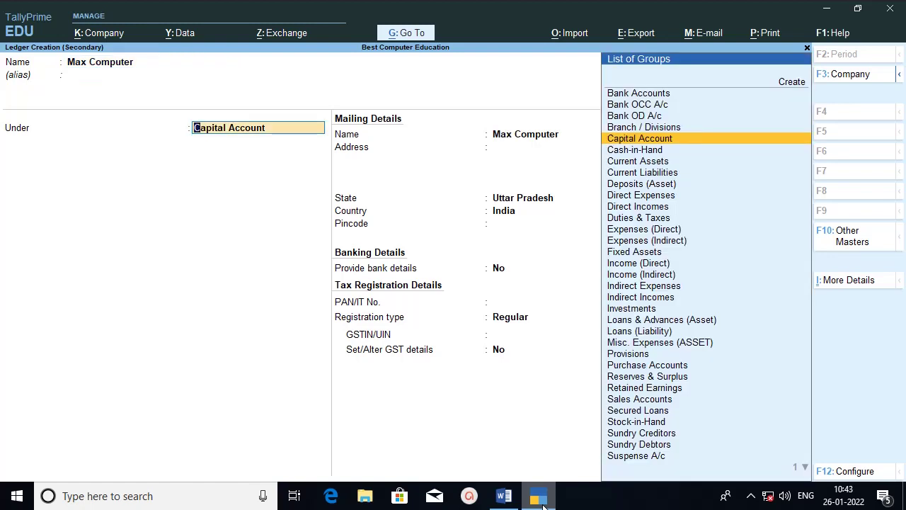
{"action": "type", "text": "S"}
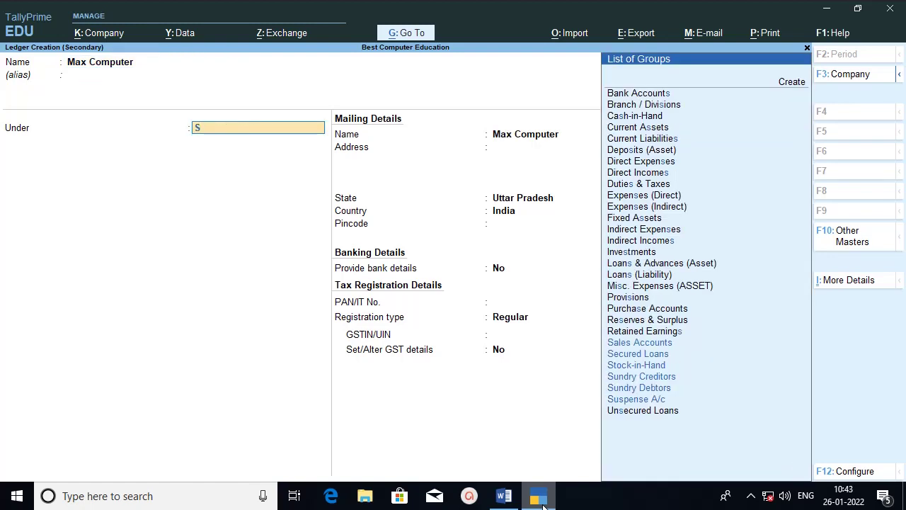
{"action": "type", "text": "un"}
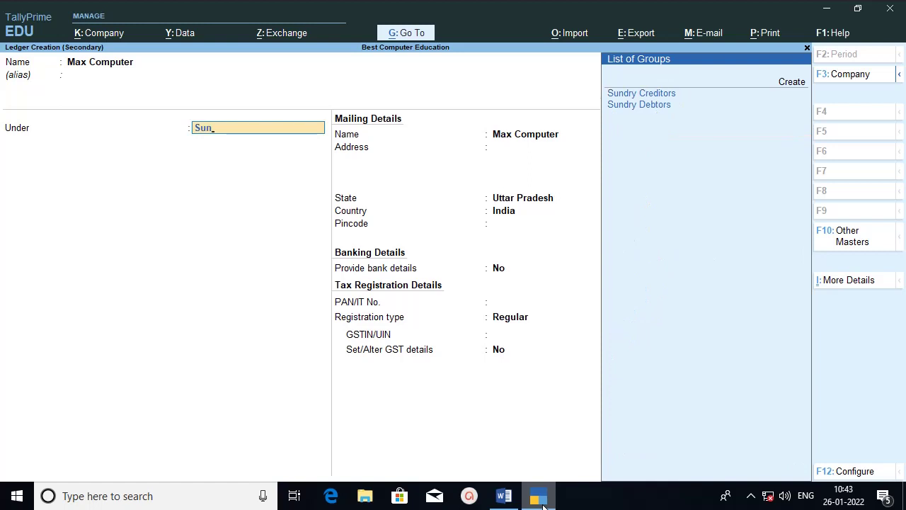
{"action": "left_click", "coordinate": [635, 96]}
Keep the default bill-by-bill, mailing, banking and tax settings for the Max Computer ledger and save it.
{"action": "key", "text": "Return"}
{"action": "key", "text": "Return"}
{"action": "key", "text": "Return"}
{"action": "key", "text": "Return"}
{"action": "key", "text": "Return"}
{"action": "key", "text": "Return"}
{"action": "key", "text": "Return"}
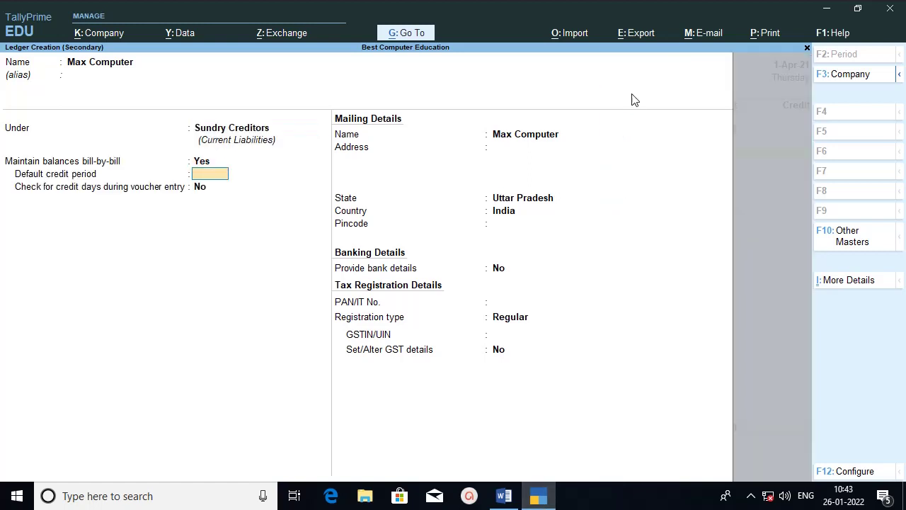
{"action": "key", "text": "Return"}
{"action": "key", "text": "Return"}
{"action": "key", "text": "Return"}
{"action": "key", "text": "Return"}
{"action": "key", "text": "Return"}
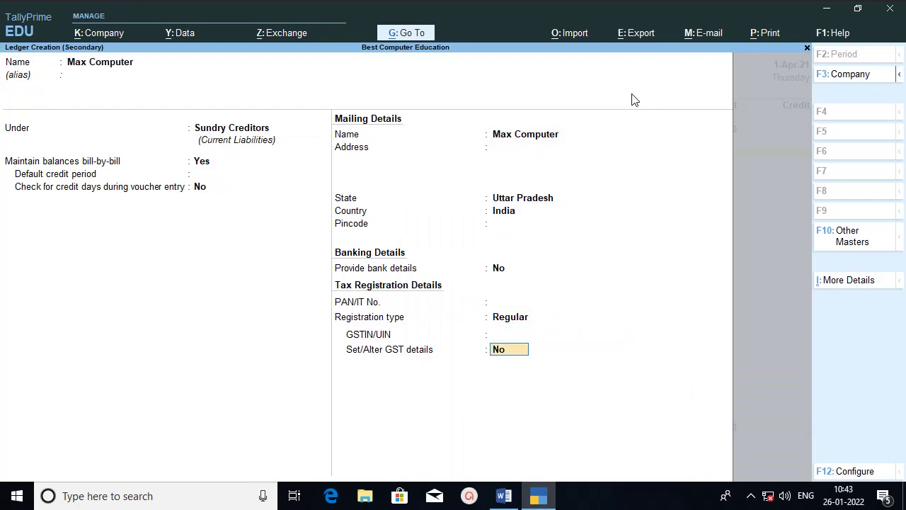
{"action": "key", "text": "Return"}
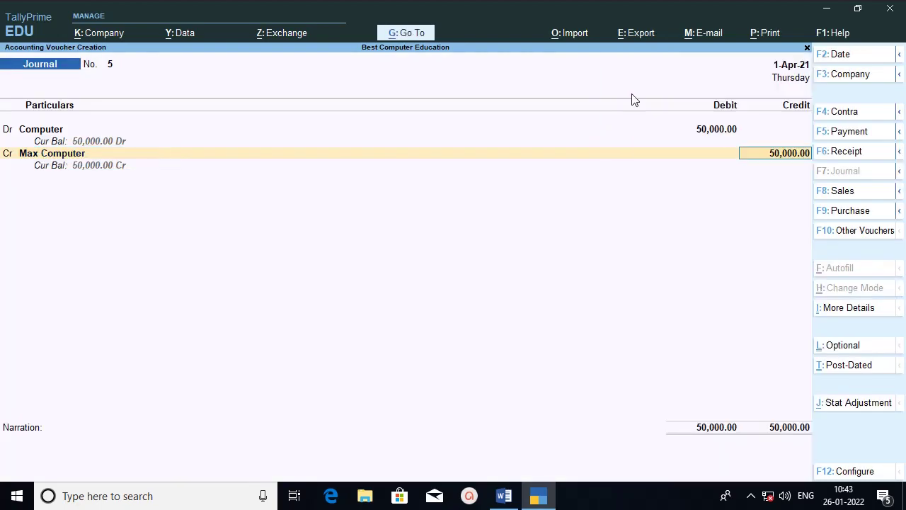
Credit Max Computer with 50,000 On Account, leave the narration blank and accept the Journal voucher.
{"action": "key", "text": "Return"}
{"action": "key", "text": "Return"}
{"action": "key", "text": "Return"}
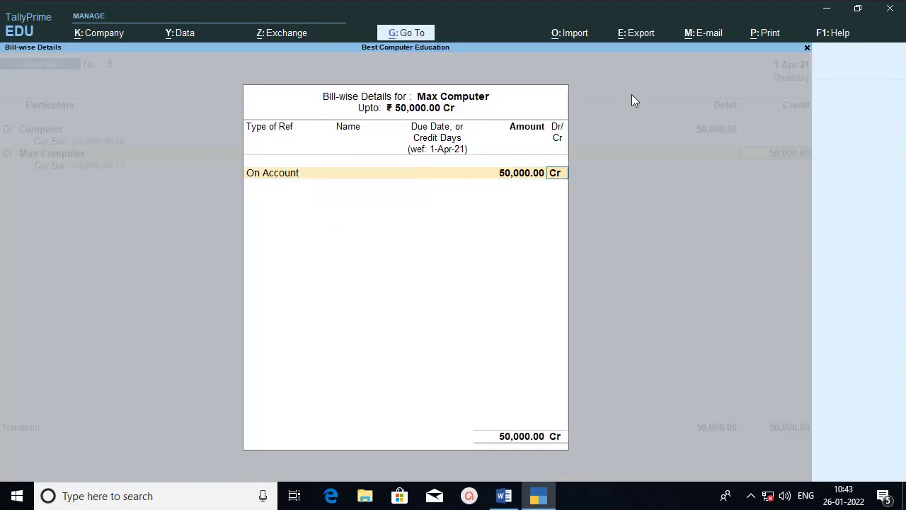
{"action": "key", "text": "Return"}
{"action": "key", "text": "Return"}
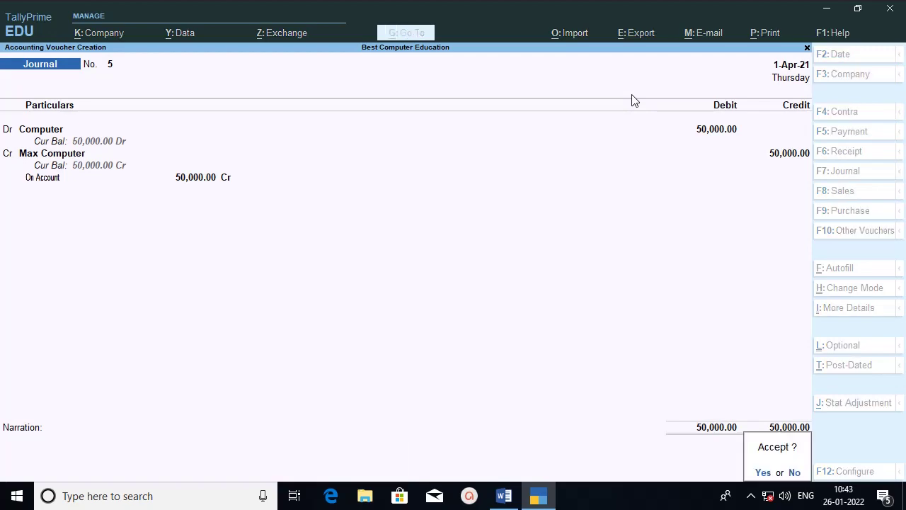
{"action": "key", "text": "Return"}
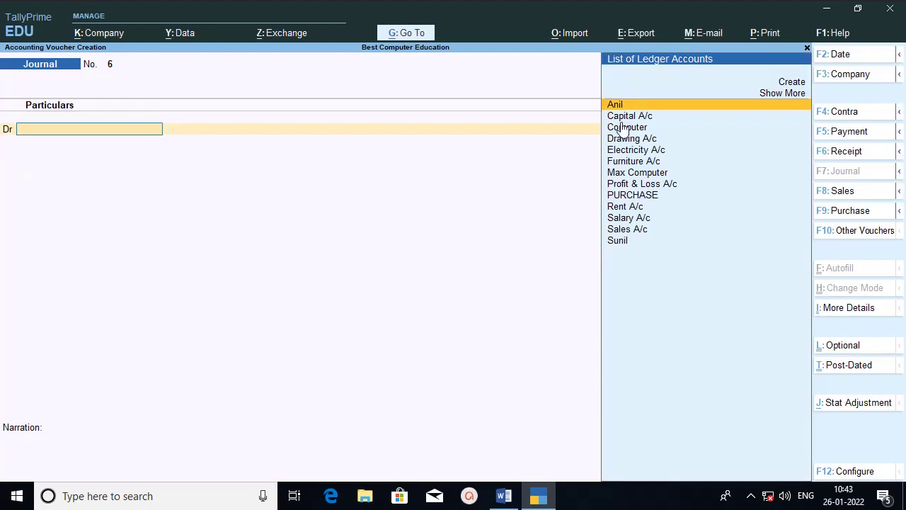
Highlight the sixth Journal Book entry in Word and debit Cash with 15,000 in TallyPrime.
{"action": "left_click", "coordinate": [504, 495]}
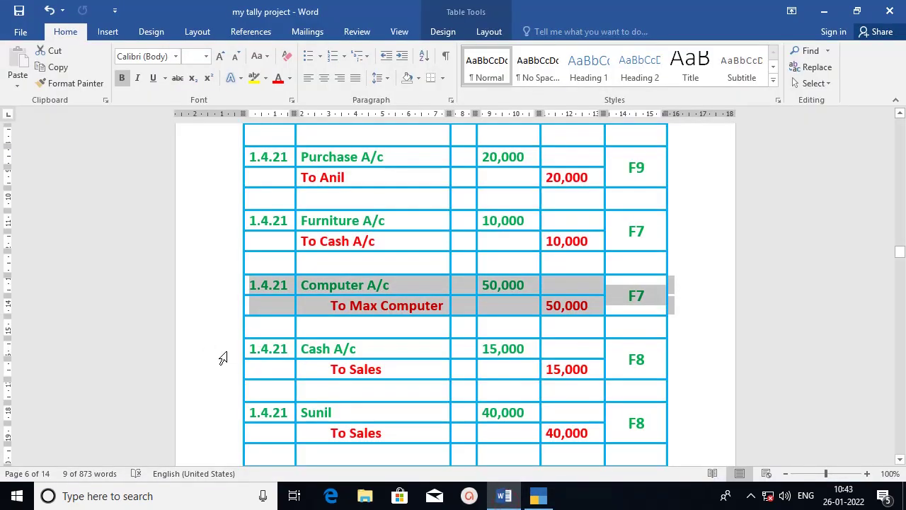
{"action": "left_click_drag", "start_coordinate": [226, 351], "coordinate": [222, 369]}
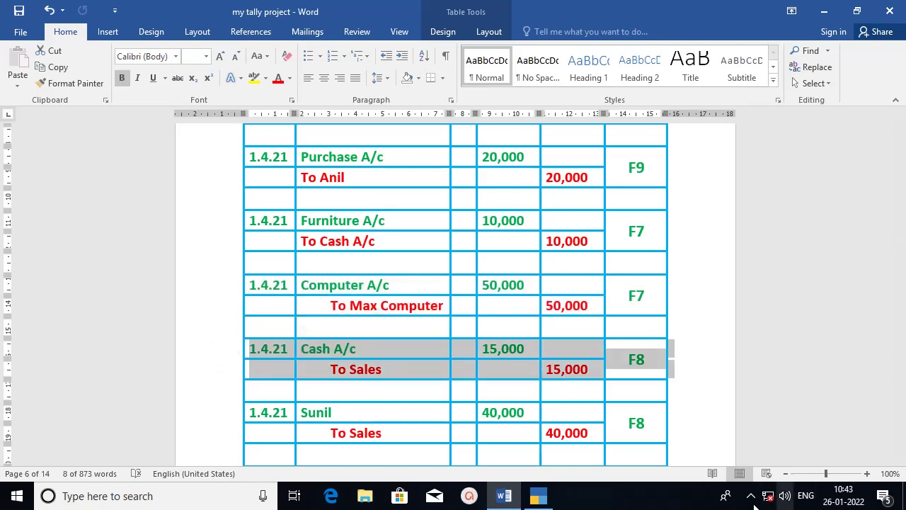
{"action": "left_click", "coordinate": [539, 499]}
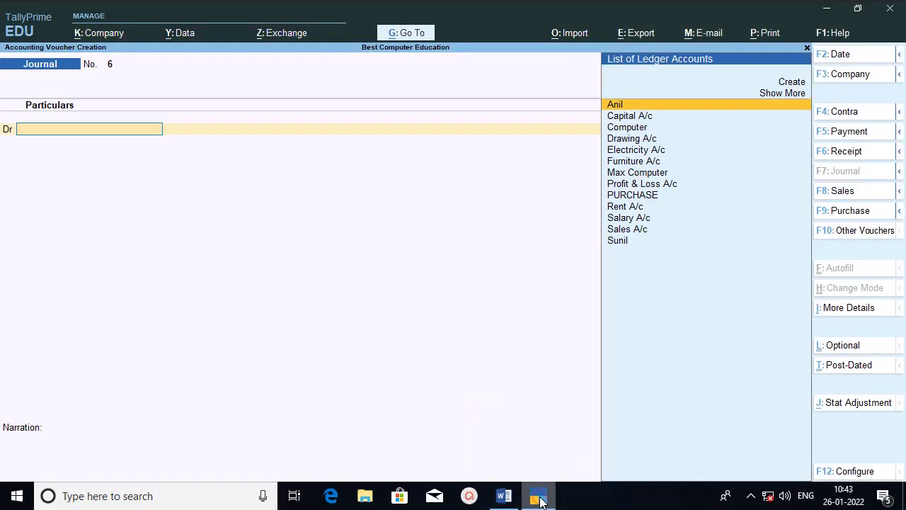
{"action": "left_click", "coordinate": [539, 498]}
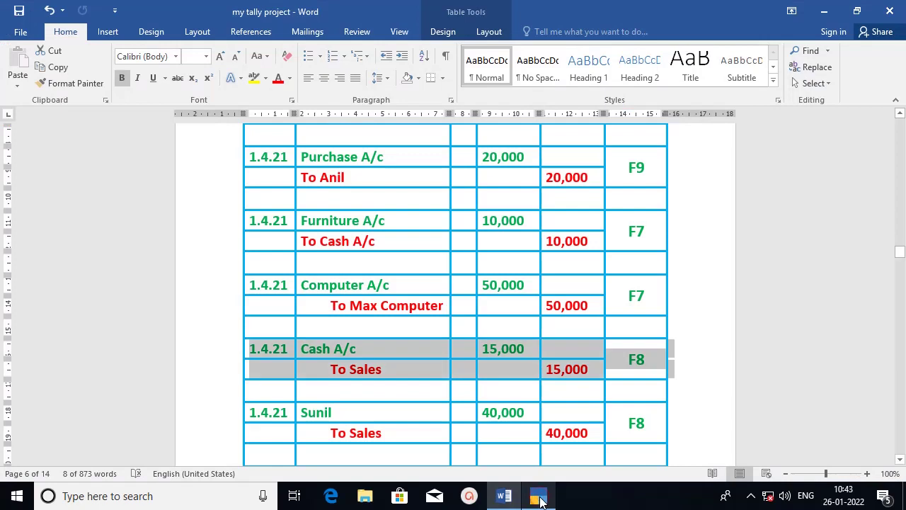
{"action": "left_click", "coordinate": [539, 498]}
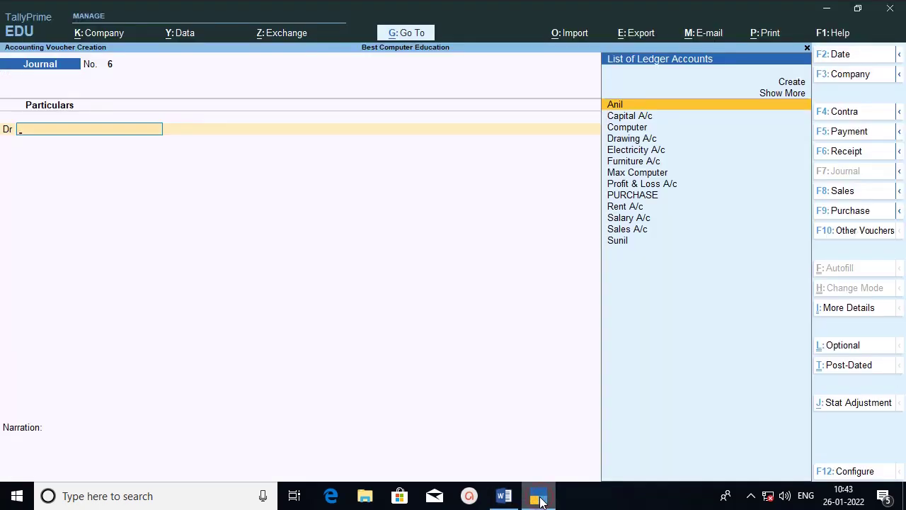
{"action": "type", "text": "Cash"}
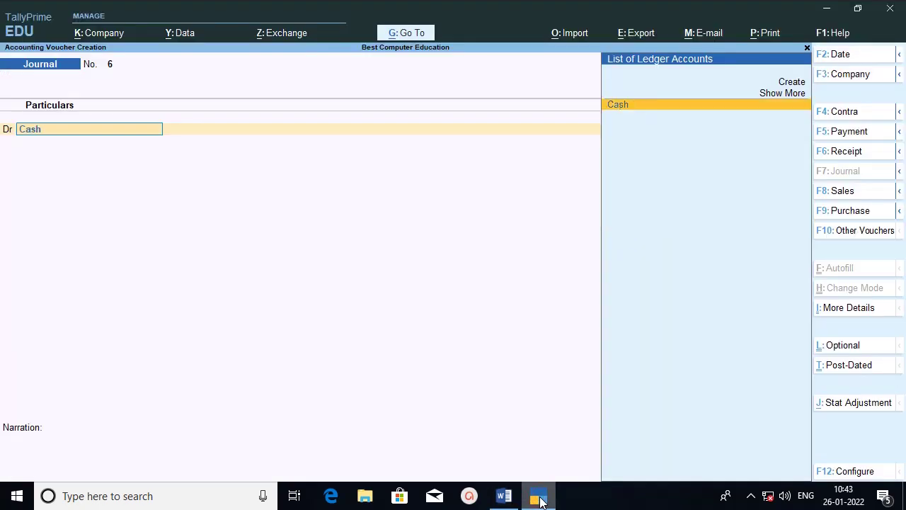
{"action": "key", "text": "Return"}
{"action": "type", "text": "1"}
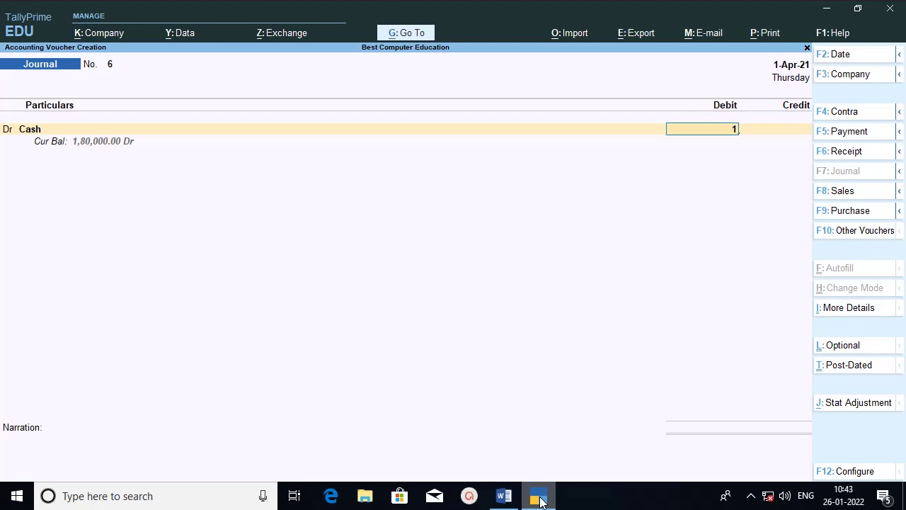
{"action": "type", "text": "5,000"}
{"action": "key", "text": "Return"}
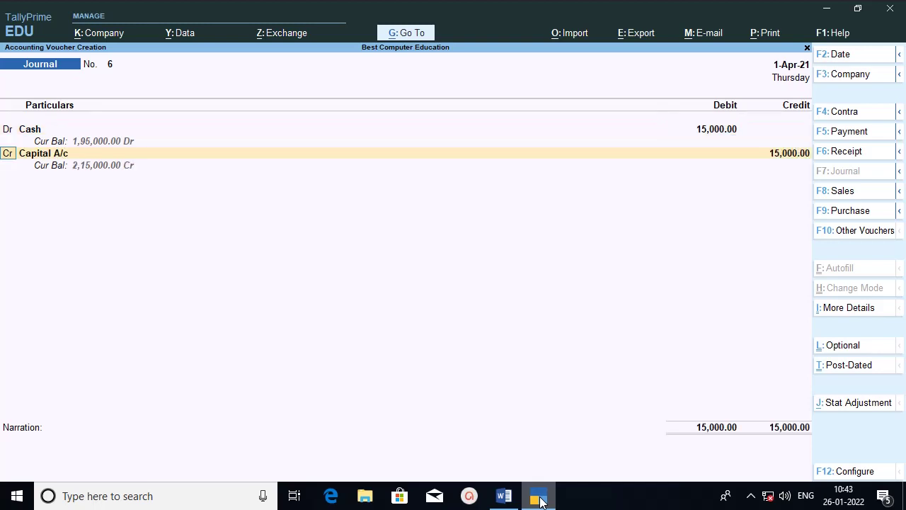
Credit Sales A/c with 15,000 without inventory items, leave the narration blank and accept the Journal voucher.
{"action": "key", "text": "Return"}
{"action": "type", "text": "Sa"}
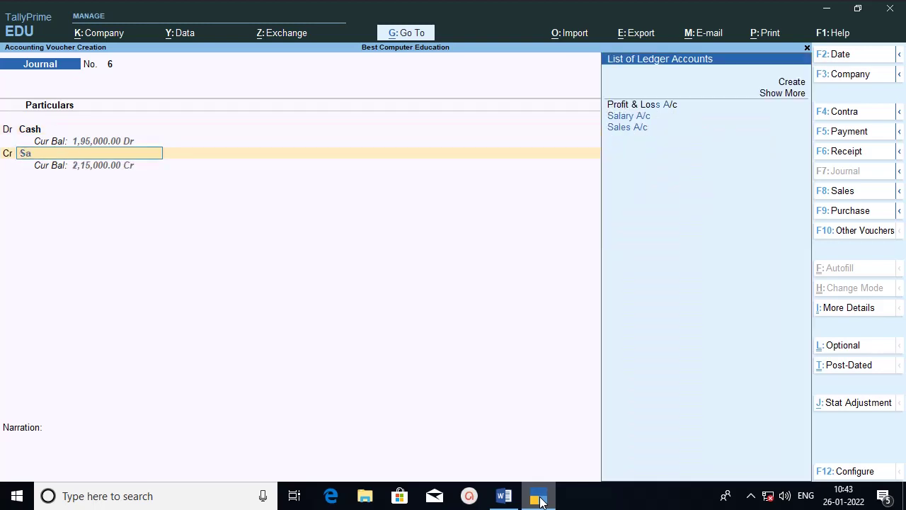
{"action": "type", "text": "les"}
{"action": "key", "text": "Return"}
{"action": "key", "text": "Return"}
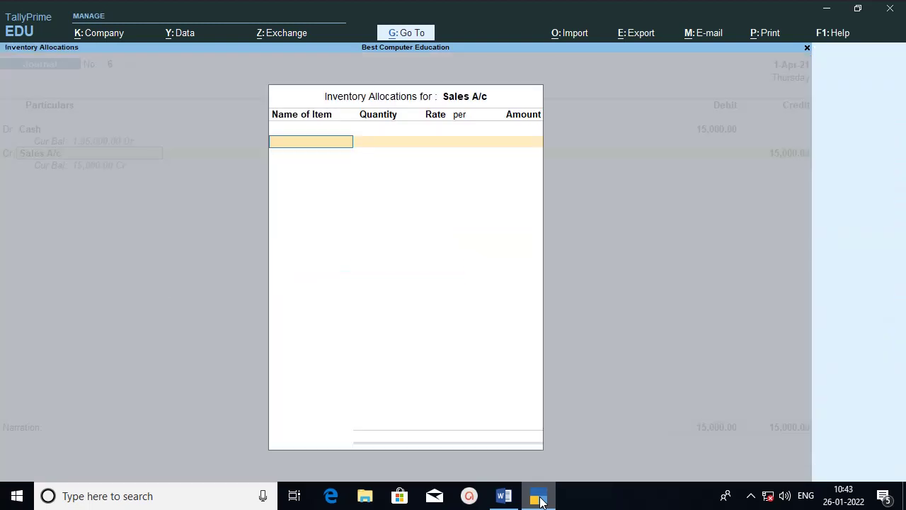
{"action": "key", "text": "Return"}
{"action": "key", "text": "Return"}
{"action": "key", "text": "Return"}
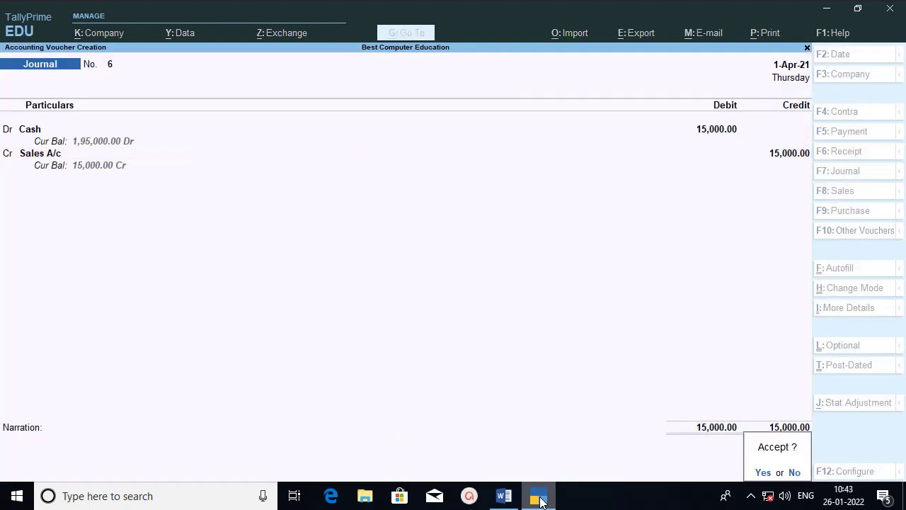
{"action": "key", "text": "Return"}
Highlight the seventh Journal Book entry's debit row in Word and choose the customer's ledger as the debit account in TallyPrime.
{"action": "left_click", "coordinate": [539, 500]}
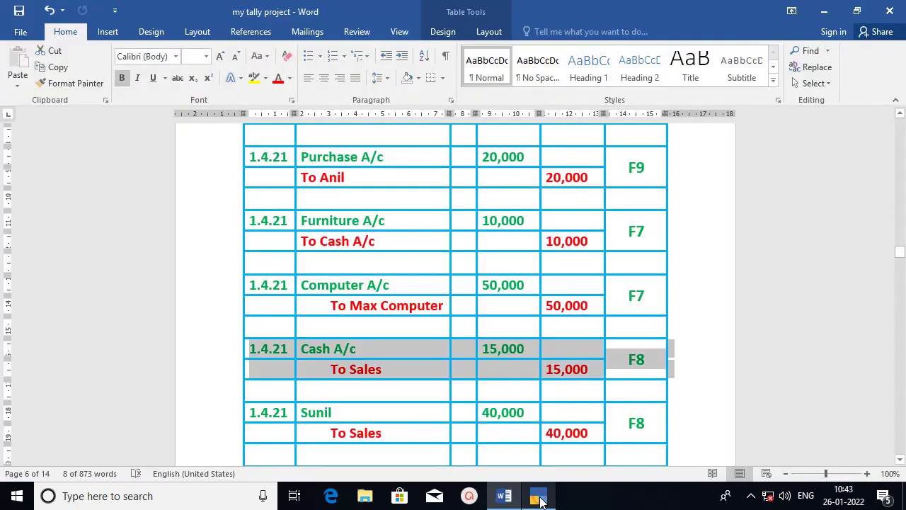
{"action": "left_click", "coordinate": [219, 421], "text": "ctrl"}
{"action": "left_click", "coordinate": [219, 420]}
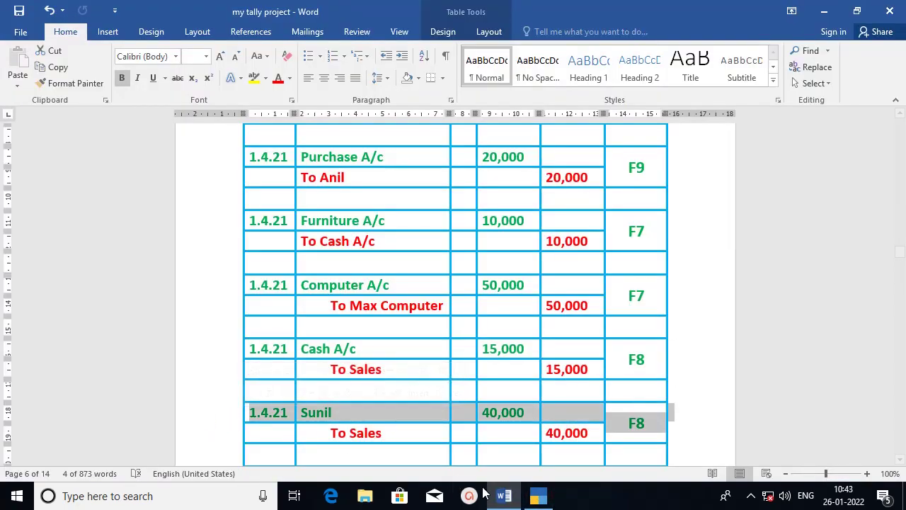
{"action": "left_click", "coordinate": [504, 501]}
{"action": "left_click", "coordinate": [505, 502]}
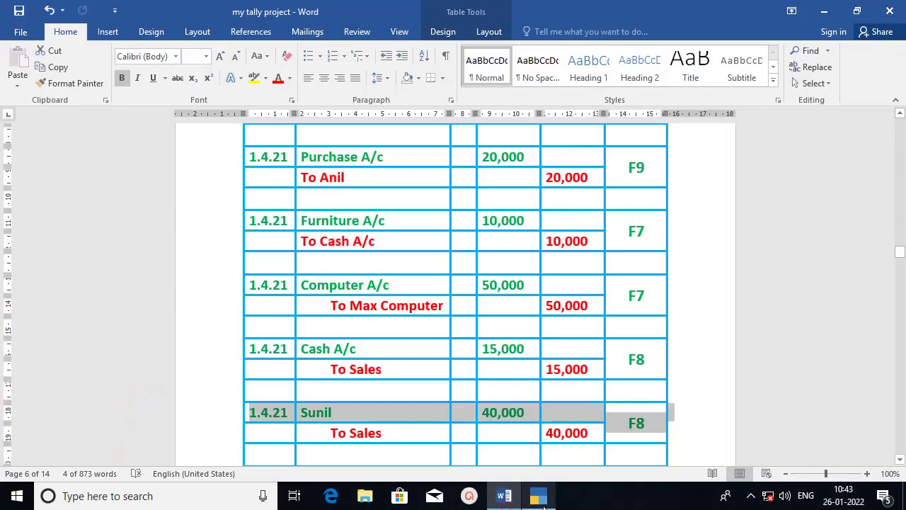
{"action": "left_click", "coordinate": [542, 503]}
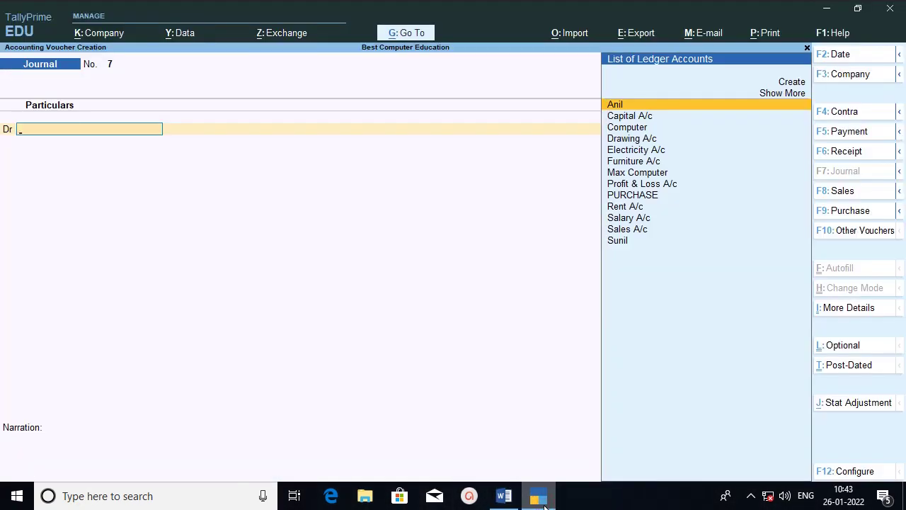
{"action": "type", "text": "Su"}
{"action": "key", "text": "Return"}
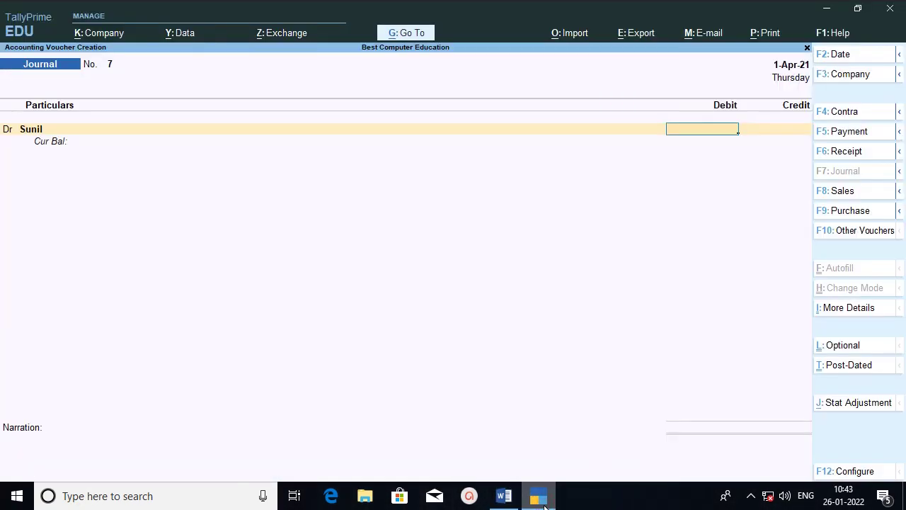
Check the entry's amount in Word, then debit the customer's ledger with 40,000 On Account in TallyPrime.
{"action": "left_click", "coordinate": [540, 500]}
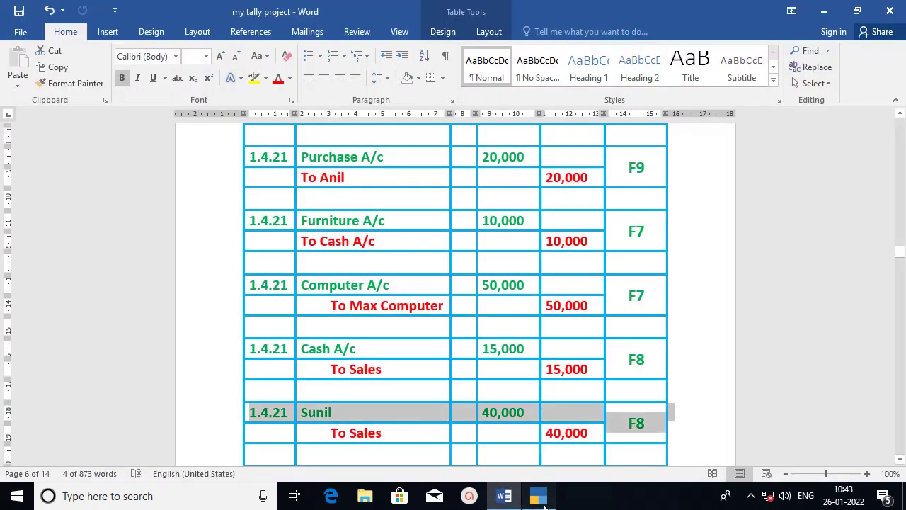
{"action": "left_click", "coordinate": [539, 500]}
{"action": "type", "text": "40,00"}
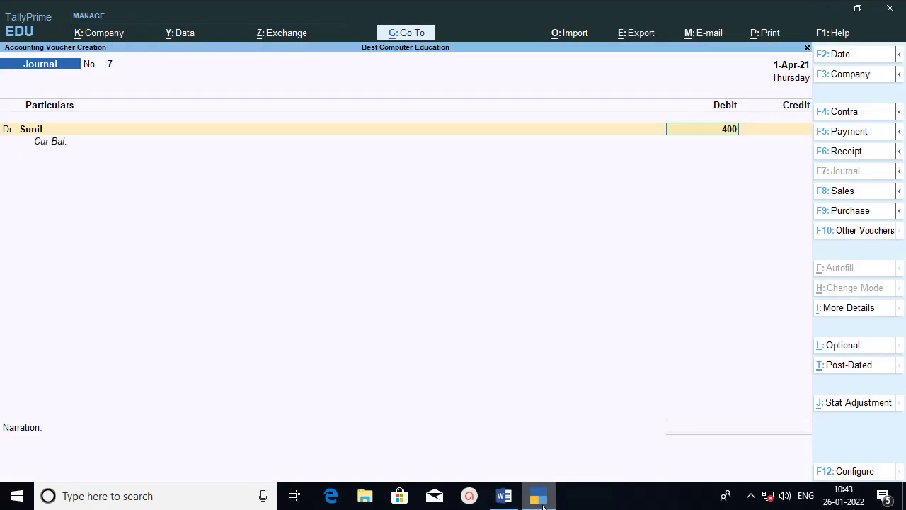
{"action": "type", "text": "00"}
{"action": "key", "text": "Return"}
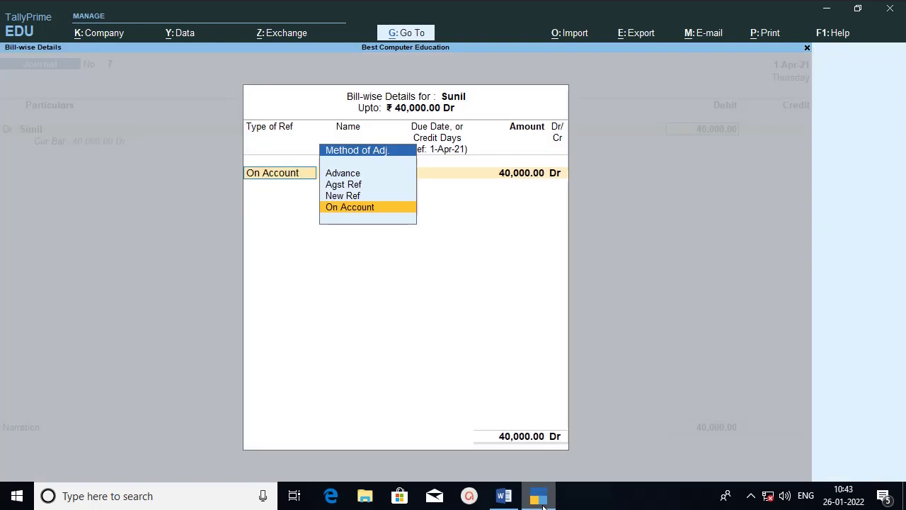
{"action": "key", "text": "Return"}
{"action": "key", "text": "Return"}
{"action": "key", "text": "Return"}
{"action": "key", "text": "Return"}
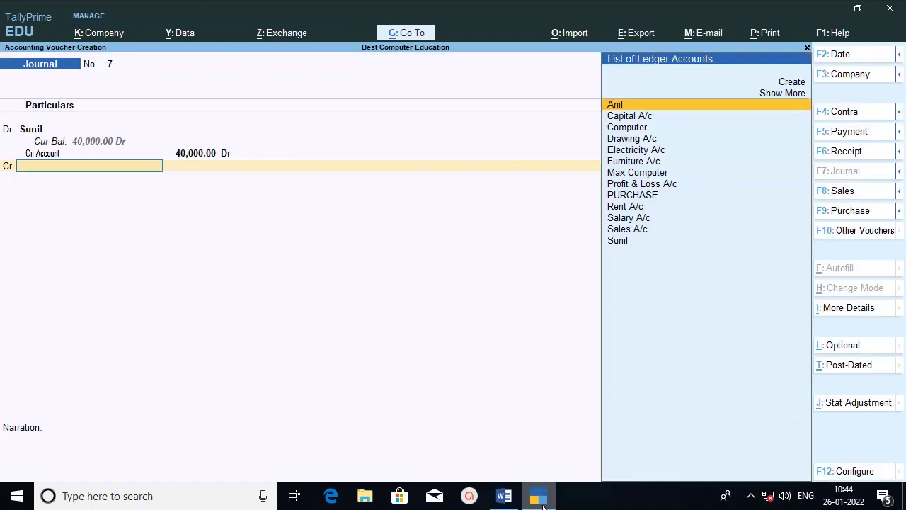
Credit Sales A/c with 40,000 without inventory items, leave the narration blank, and accept the Journal voucher before returning to Word.
{"action": "type", "text": "Sale"}
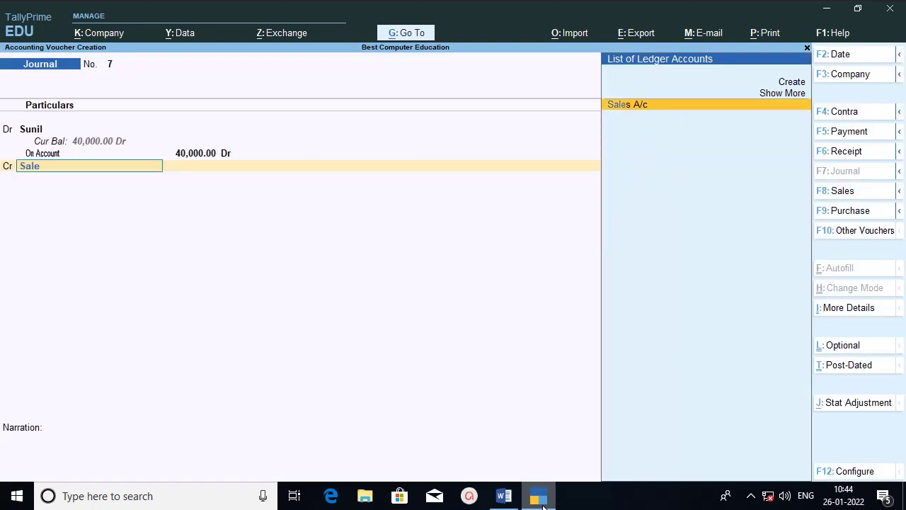
{"action": "key", "text": "Return"}
{"action": "key", "text": "Return"}
{"action": "key", "text": "Return"}
{"action": "key", "text": "Return"}
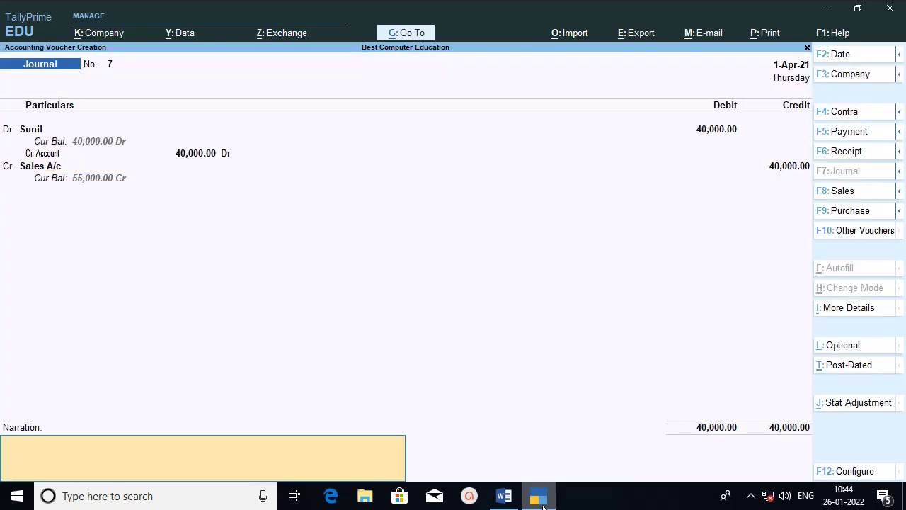
{"action": "key", "text": "Return"}
{"action": "left_click", "coordinate": [543, 504]}
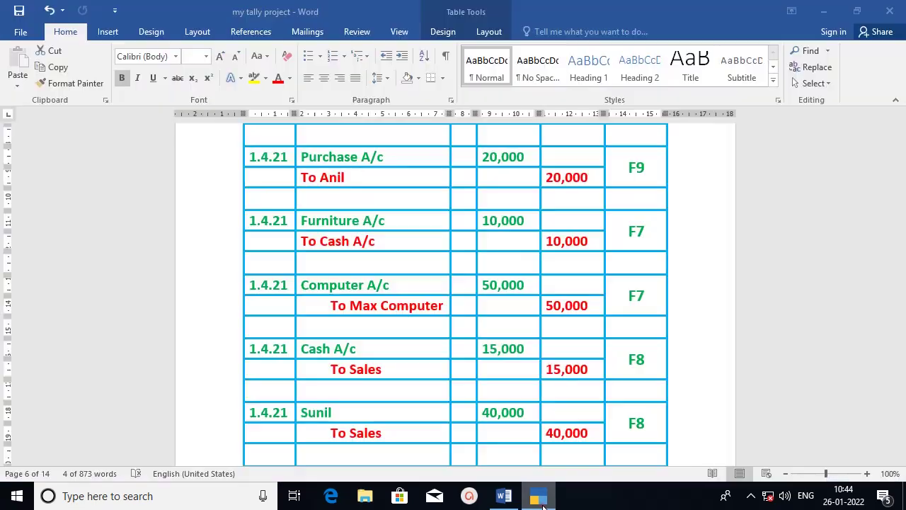
Highlight both rows of the eighth Journal Book entry in Word and choose Axis A/c as the debit account in TallyPrime.
{"action": "scroll", "coordinate": [903, 464], "scroll_direction": "down", "scroll_amount": 5}
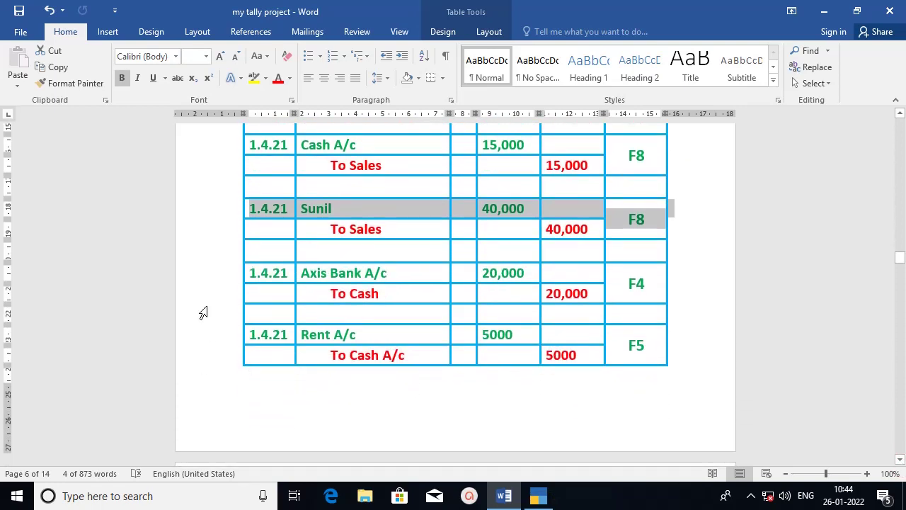
{"action": "left_click_drag", "start_coordinate": [222, 273], "coordinate": [222, 297]}
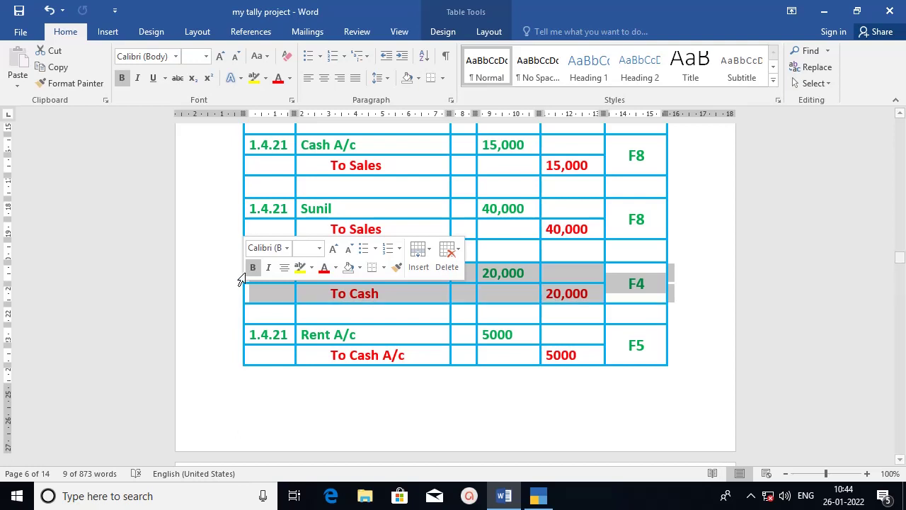
{"action": "left_click", "coordinate": [538, 498]}
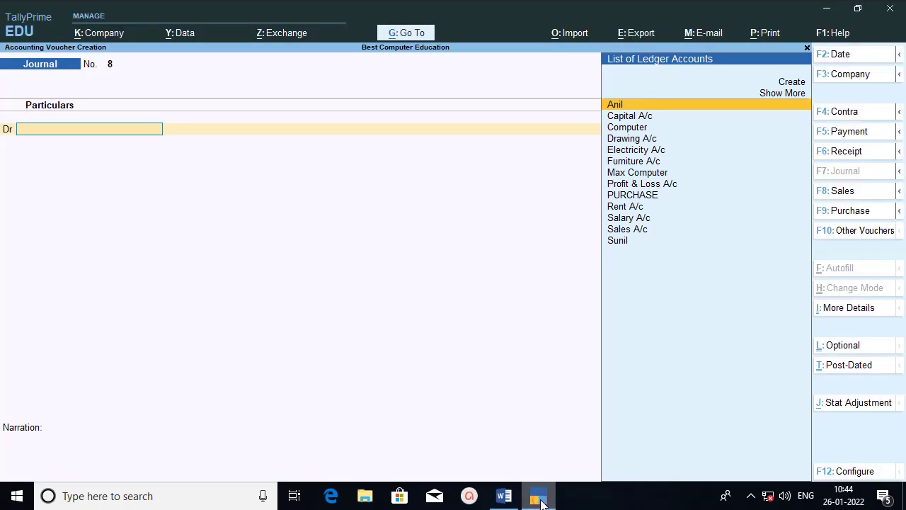
{"action": "type", "text": "Axi"}
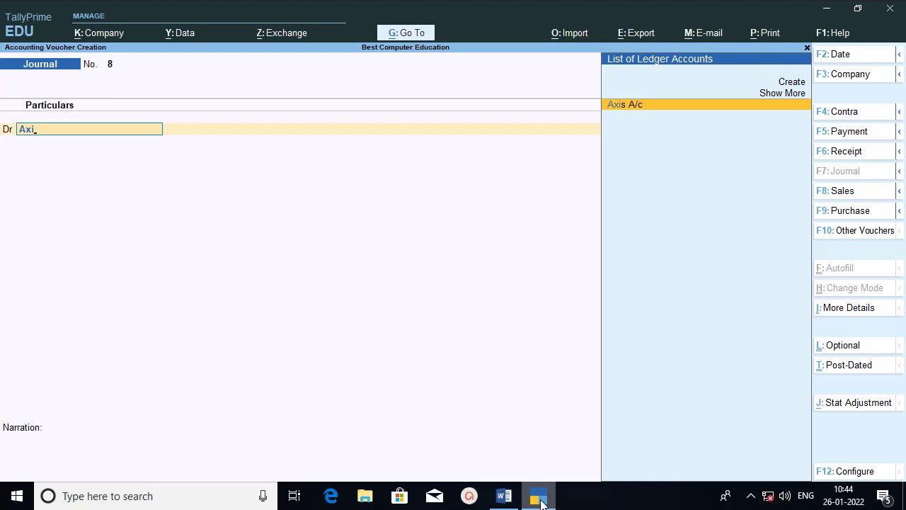
{"action": "key", "text": "Return"}
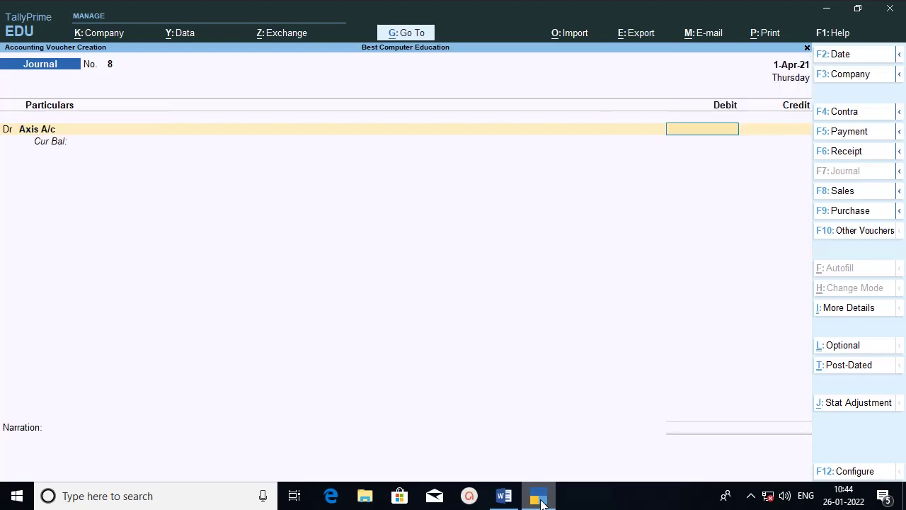
Debit Axis A/c with 20,000 and accept a Cheque/DD bank allocation dated 1-Apr-21 without instrument number or bank.
{"action": "type", "text": "20000"}
{"action": "key", "text": "Return"}
{"action": "key", "text": "Return"}
{"action": "key", "text": "Return"}
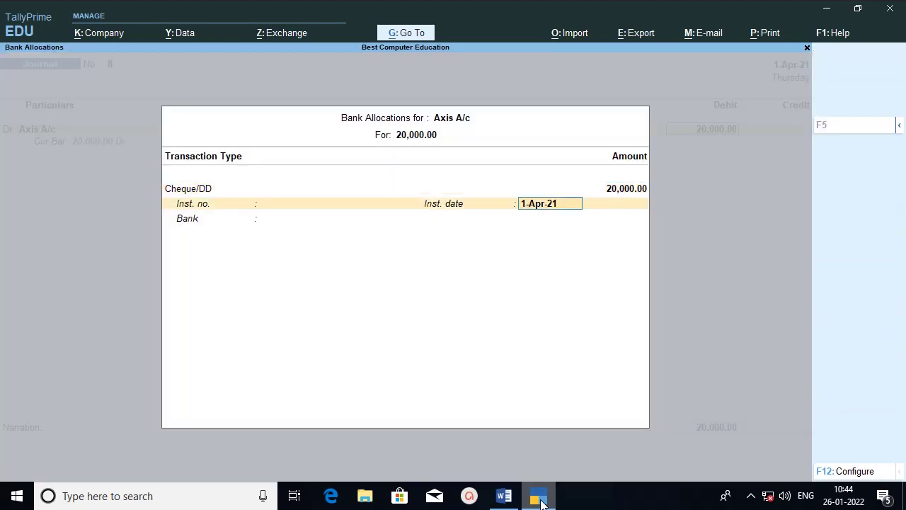
{"action": "key", "text": "Return"}
{"action": "key", "text": "Return"}
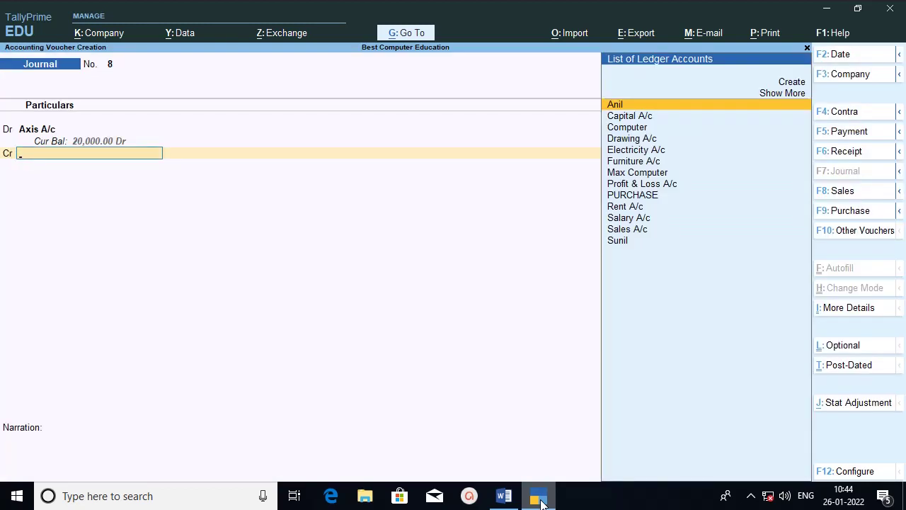
Credit Cash with 20,000, leave the narration blank and accept the Journal voucher.
{"action": "type", "text": "cash"}
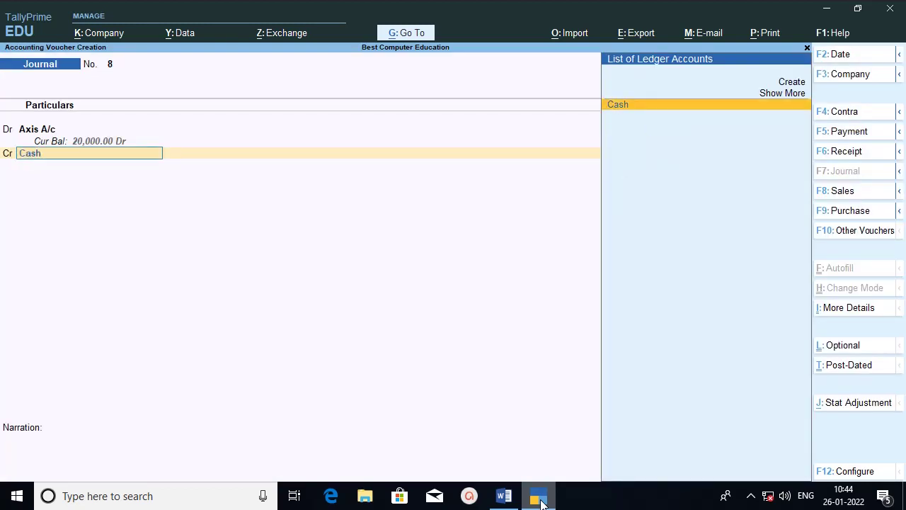
{"action": "key", "text": "Return"}
{"action": "key", "text": "Return"}
{"action": "key", "text": "Return"}
{"action": "key", "text": "Return"}
{"action": "key", "text": "Return"}
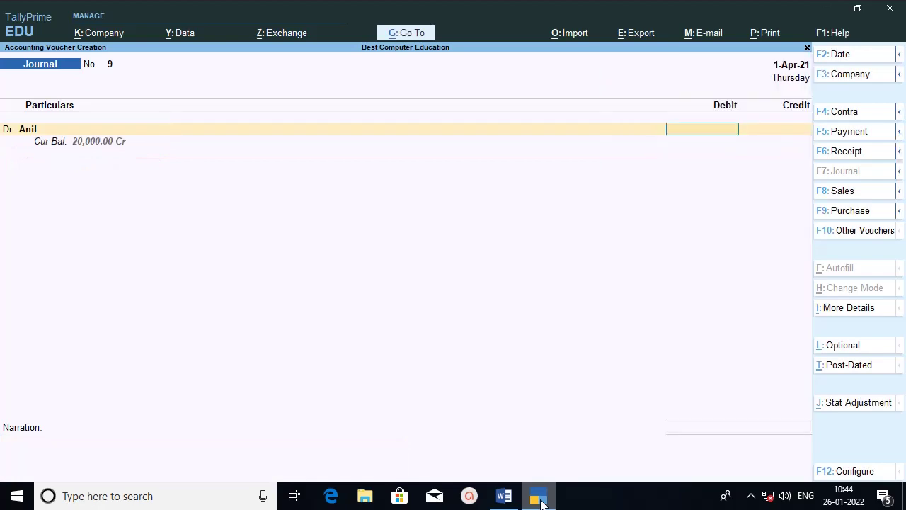
Highlight the Rent A/c entry in Word and set the TallyPrime voucher's debit account to Rent A/c with a blank tax classification.
{"action": "left_click", "coordinate": [504, 497]}
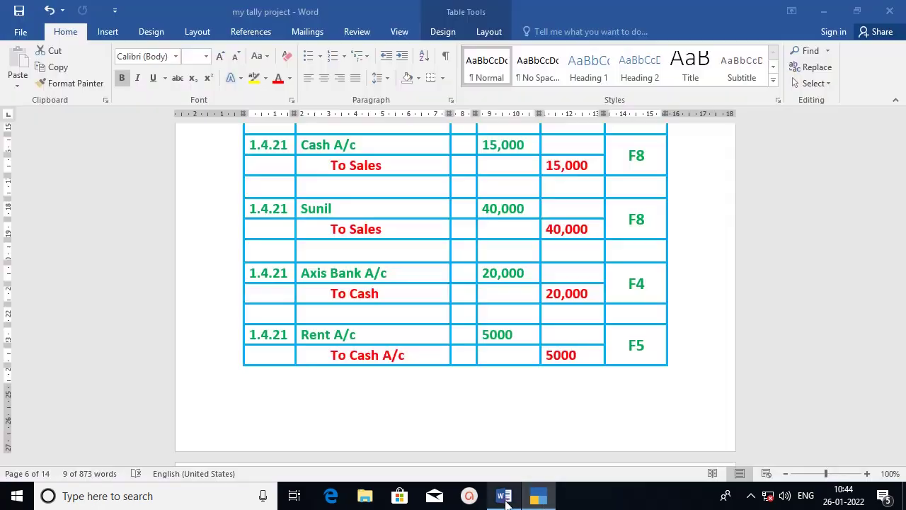
{"action": "left_click_drag", "start_coordinate": [220, 333], "coordinate": [221, 361]}
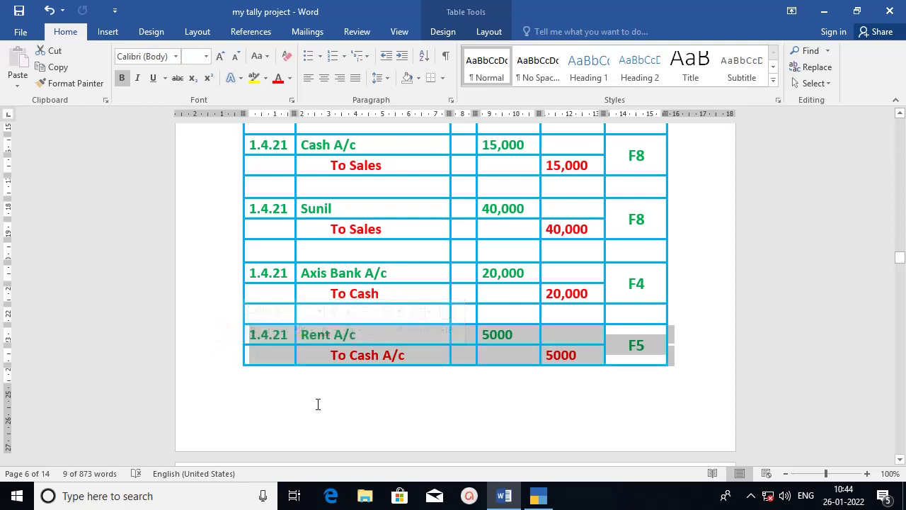
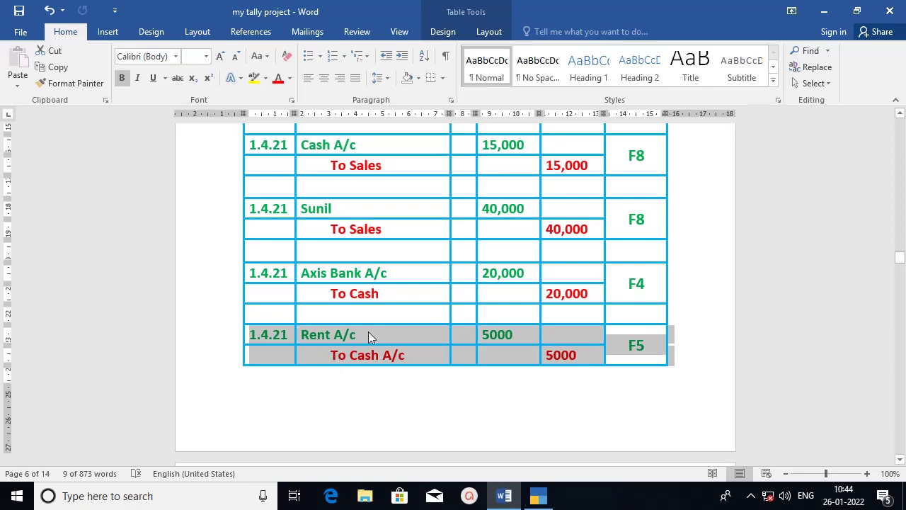
{"action": "left_click", "coordinate": [538, 497]}
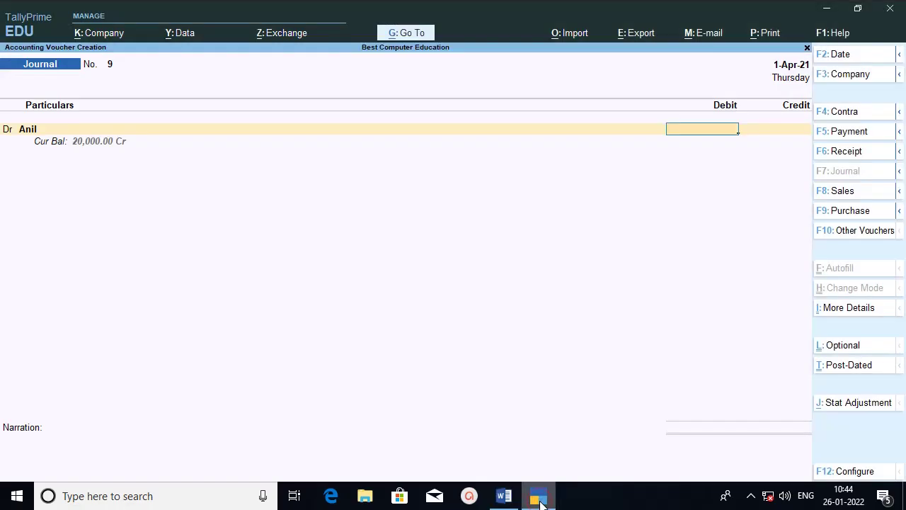
{"action": "left_click", "coordinate": [47, 133]}
{"action": "type", "text": "Re"}
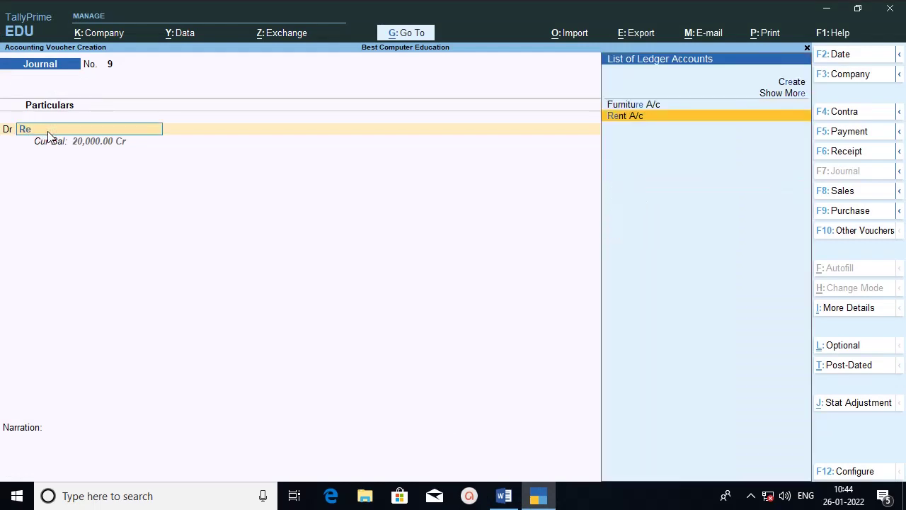
{"action": "left_click", "coordinate": [640, 115]}
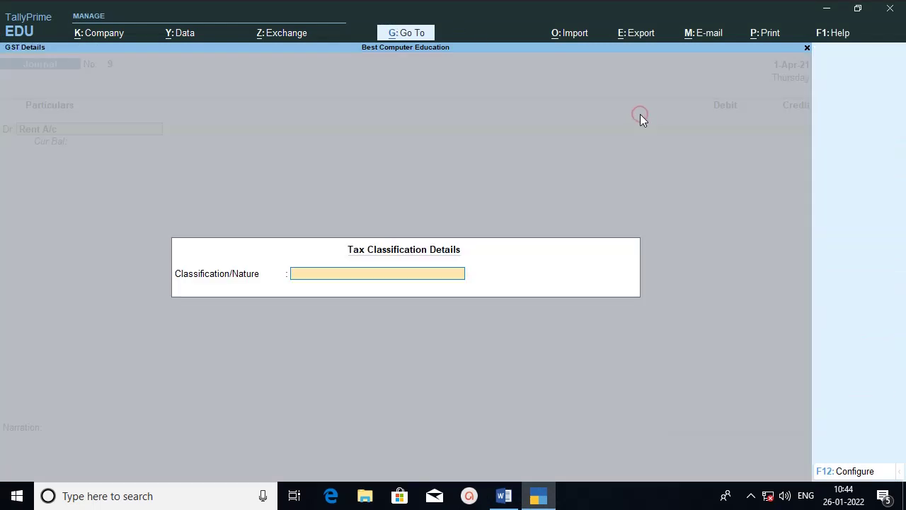
{"action": "key", "text": "Return"}
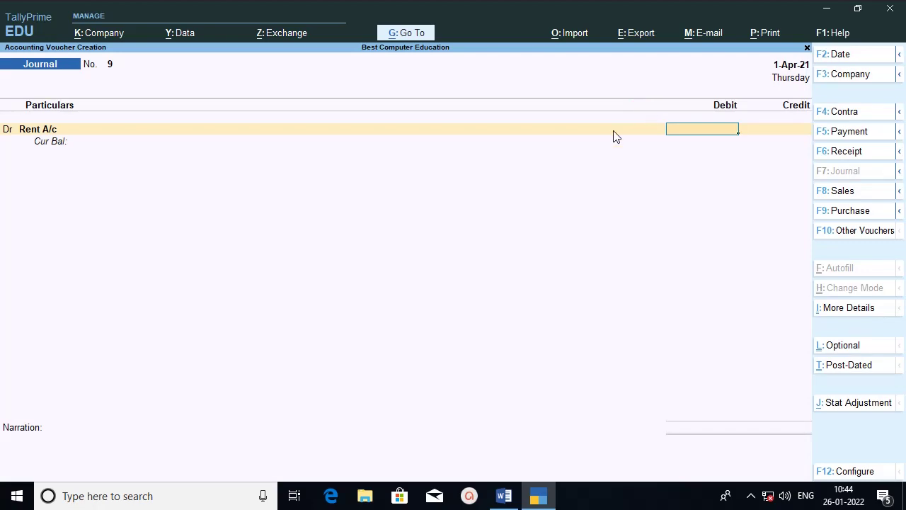
Check the rent entry's amount in Word and debit Rent A/c with 5,000 in TallyPrime.
{"action": "left_click", "coordinate": [544, 498]}
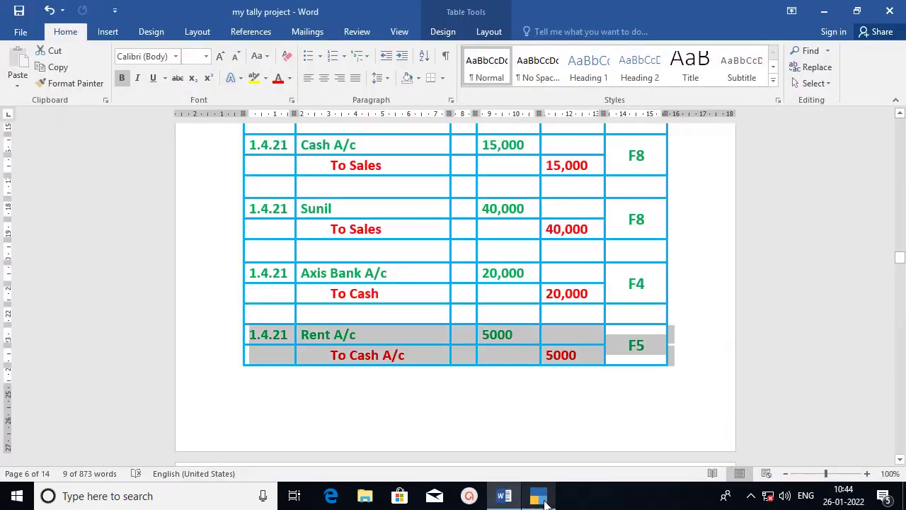
{"action": "left_click", "coordinate": [544, 500]}
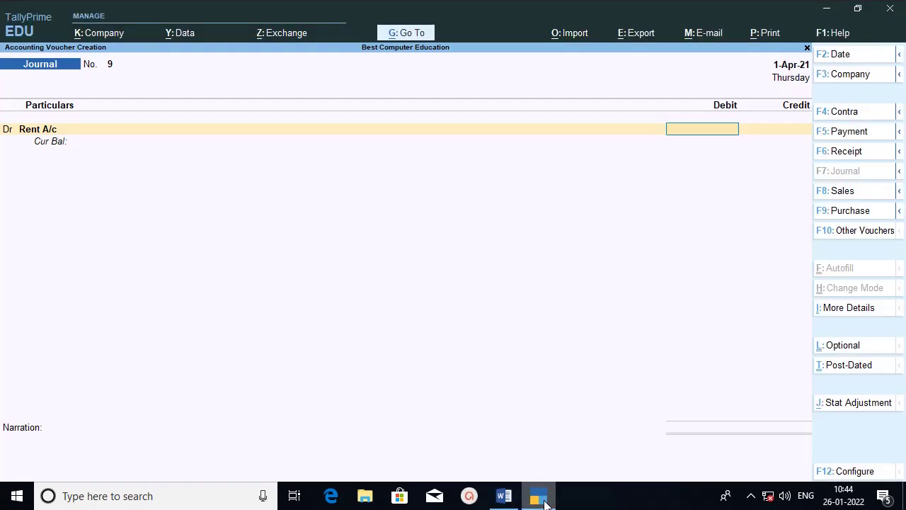
{"action": "type", "text": "5000"}
{"action": "key", "text": "Return"}
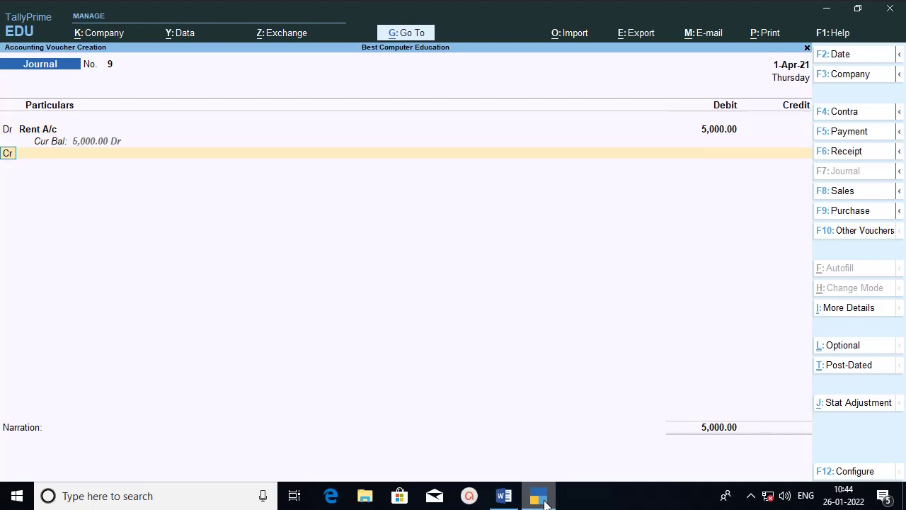
Credit Cash with 5,000, leave the narration blank, and accept the Journal voucher before returning to Word.
{"action": "type", "text": "Cash"}
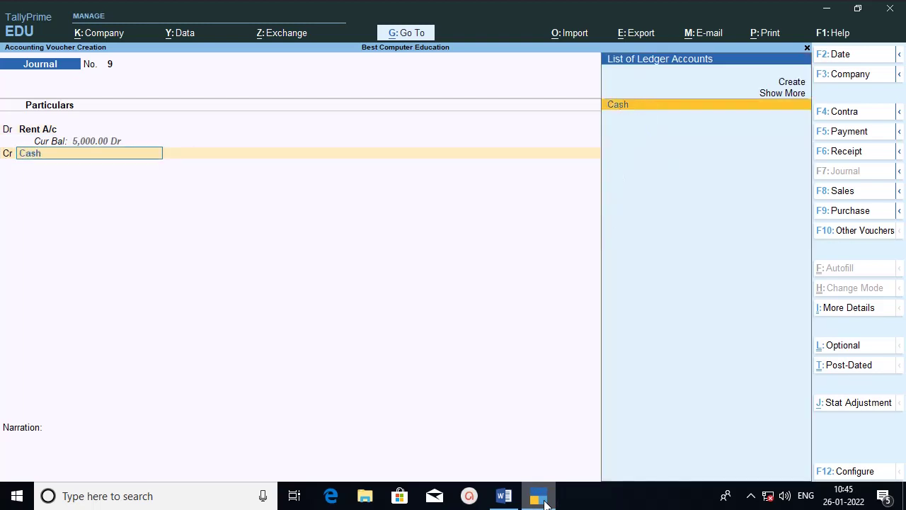
{"action": "key", "text": "Return"}
{"action": "key", "text": "Return"}
{"action": "key", "text": "Return"}
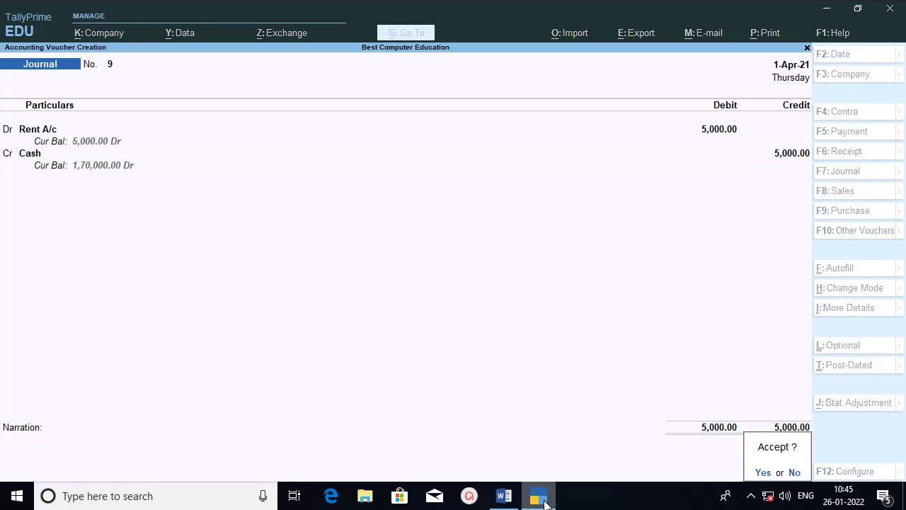
{"action": "key", "text": "Return"}
{"action": "left_click", "coordinate": [546, 504]}
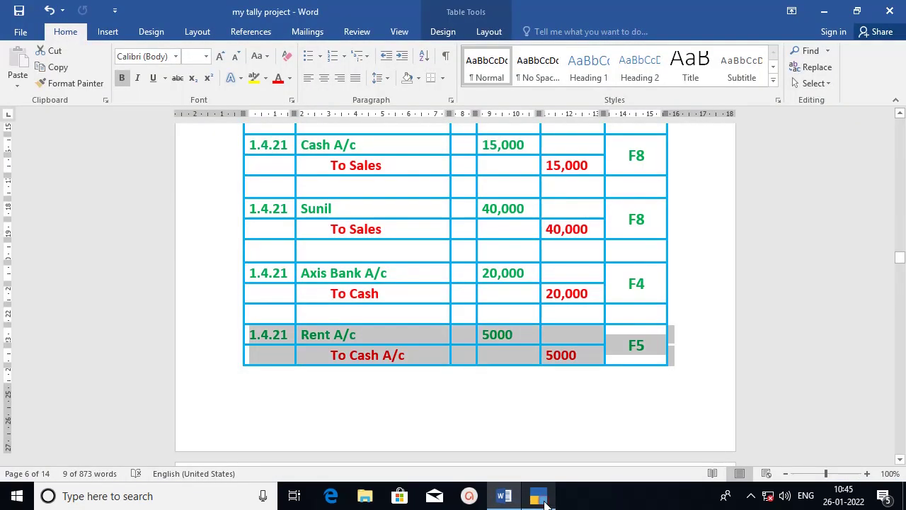
Find the electricity payment in Word's dated transaction list and highlight its row and the word Electricity.
{"action": "left_click", "coordinate": [899, 460]}
{"action": "left_click_drag", "start_coordinate": [901, 460], "coordinate": [901, 460]}
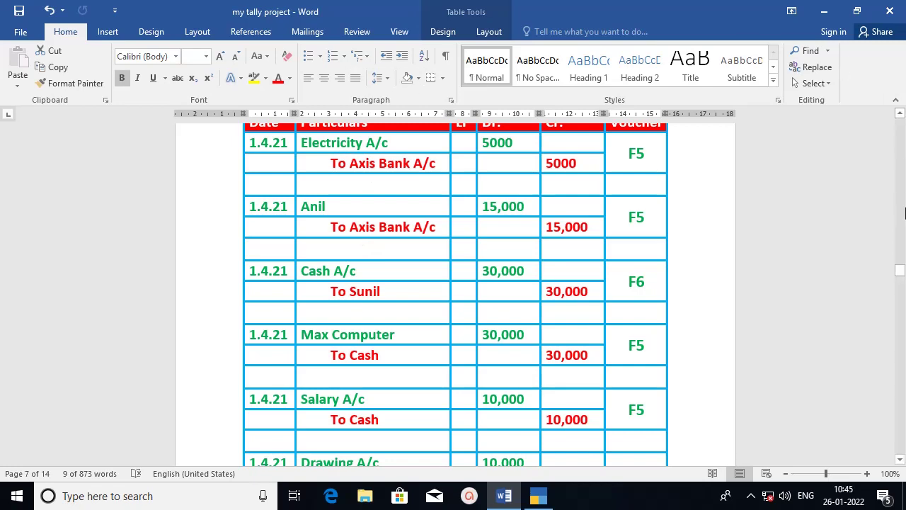
{"action": "left_click_drag", "start_coordinate": [901, 269], "coordinate": [902, 233]}
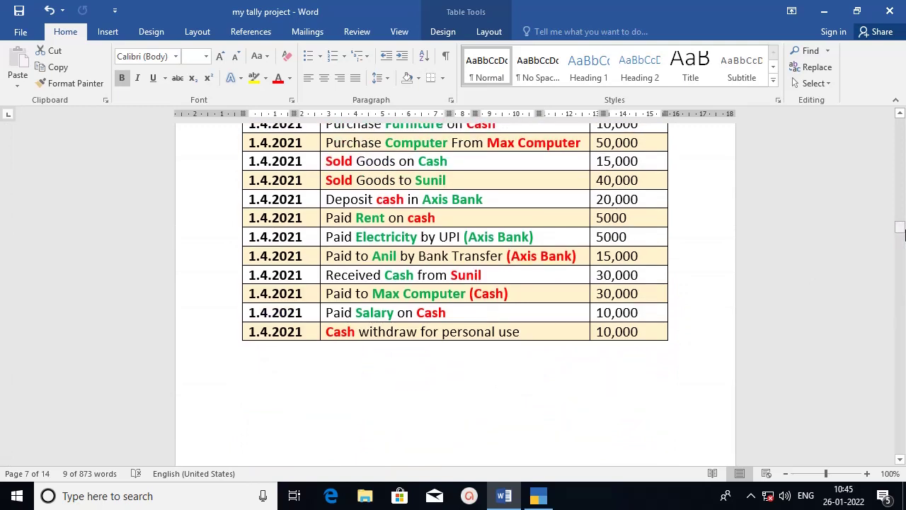
{"action": "left_click", "coordinate": [224, 240]}
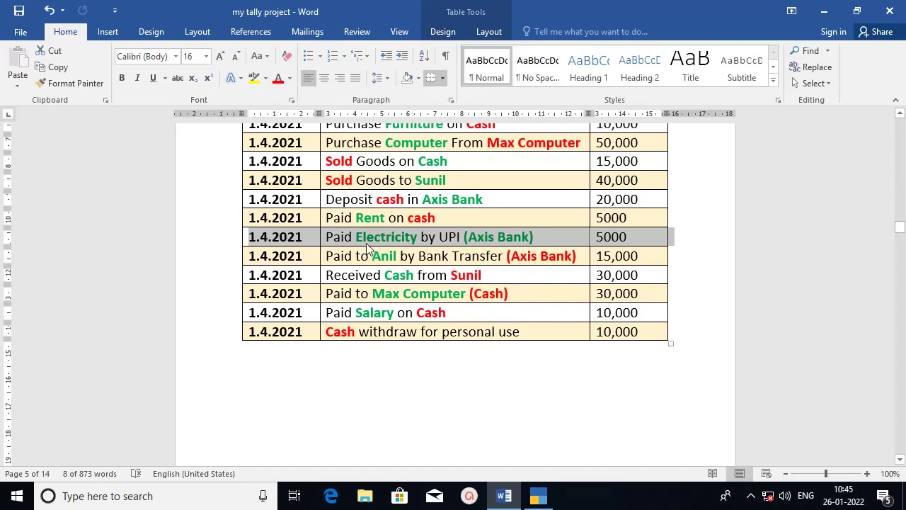
{"action": "left_click_drag", "start_coordinate": [357, 238], "coordinate": [418, 237]}
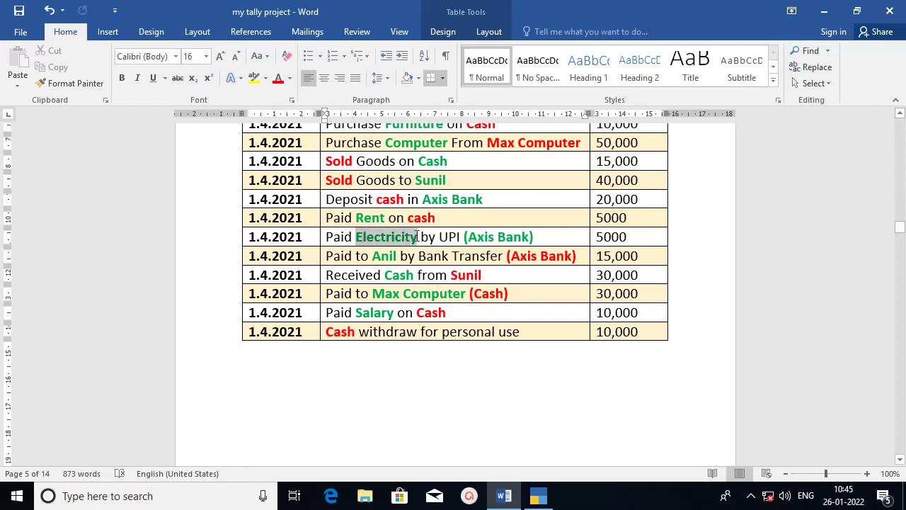
Colour the words Axis Bank red in the electricity payment row.
{"action": "left_click_drag", "start_coordinate": [418, 236], "coordinate": [525, 236]}
{"action": "left_click", "coordinate": [278, 80]}
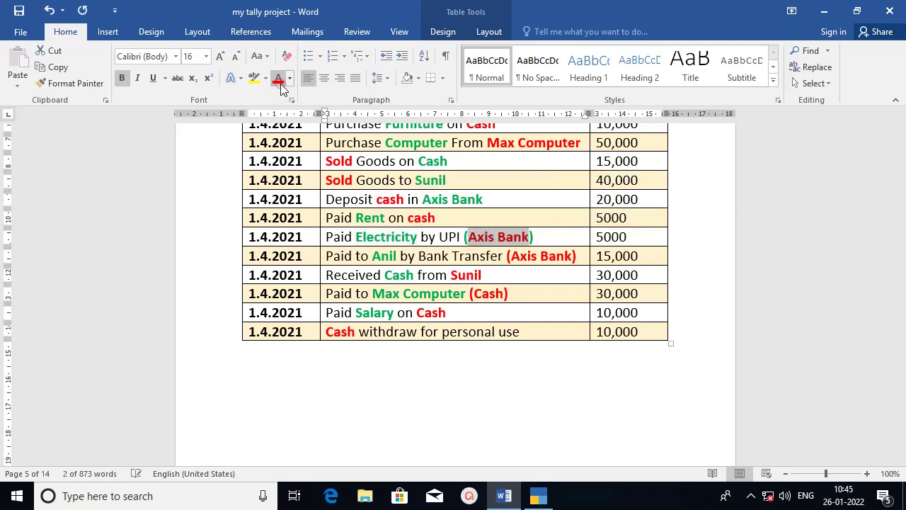
{"action": "left_click", "coordinate": [556, 318]}
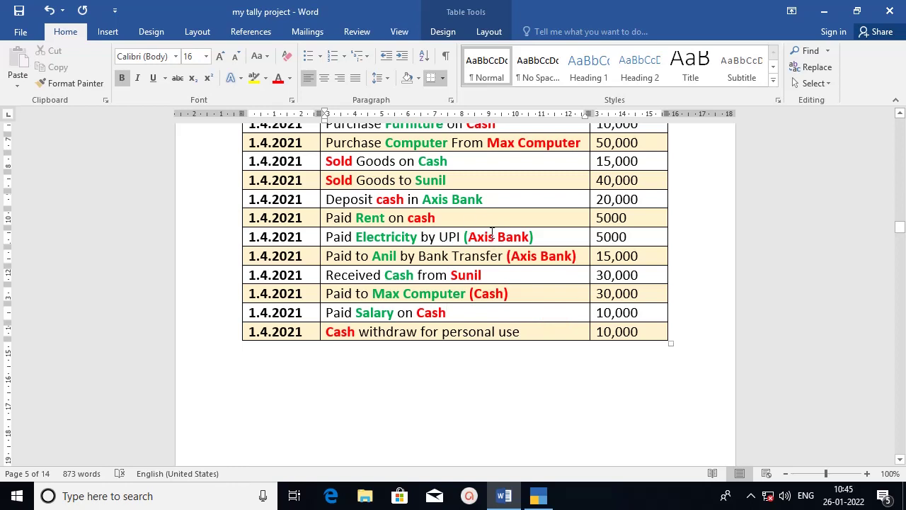
Switch to TallyPrime and debit Electricity A/c with 5,000 in the new Journal voucher, leaving the tax classification blank.
{"action": "mouse_move", "coordinate": [537, 502]}
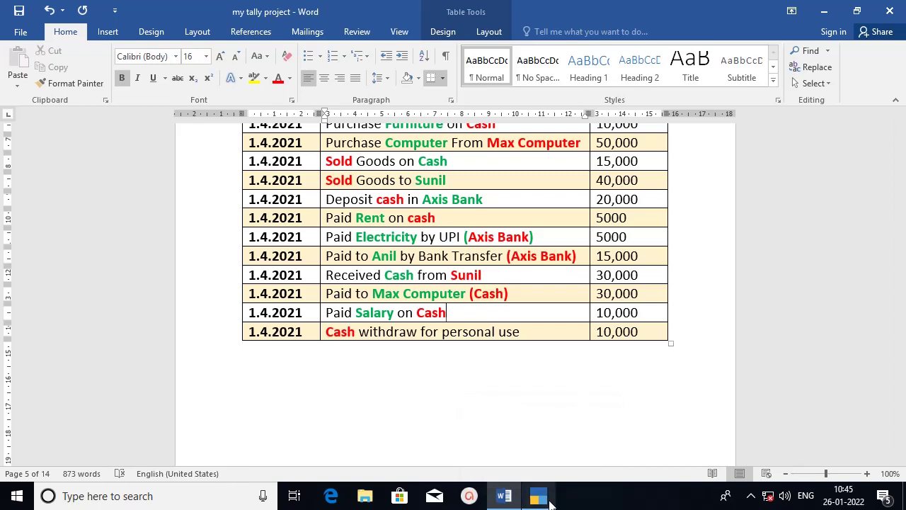
{"action": "left_click", "coordinate": [551, 503]}
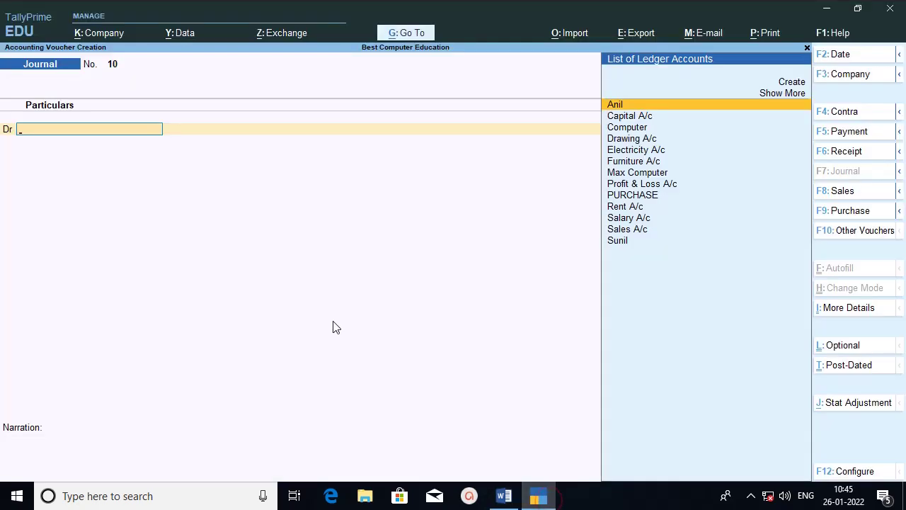
{"action": "type", "text": "Ele"}
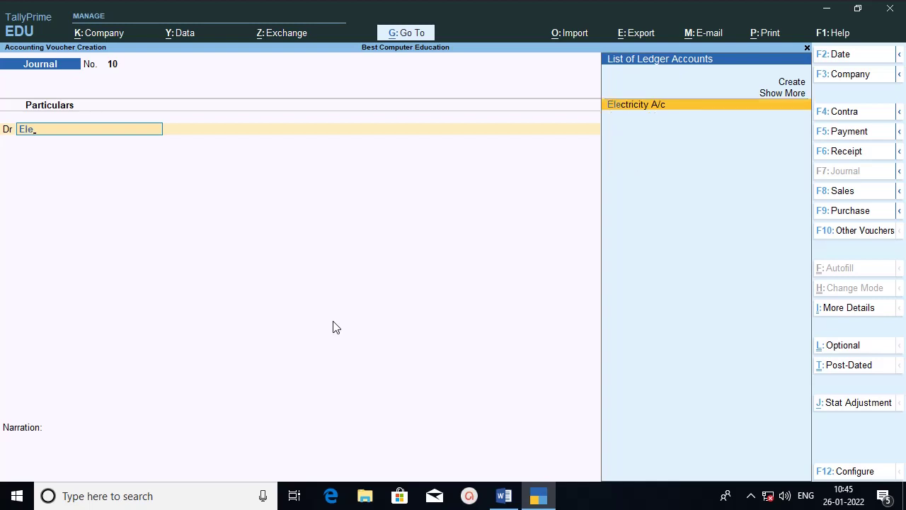
{"action": "key", "text": "Return"}
{"action": "key", "text": "Return"}
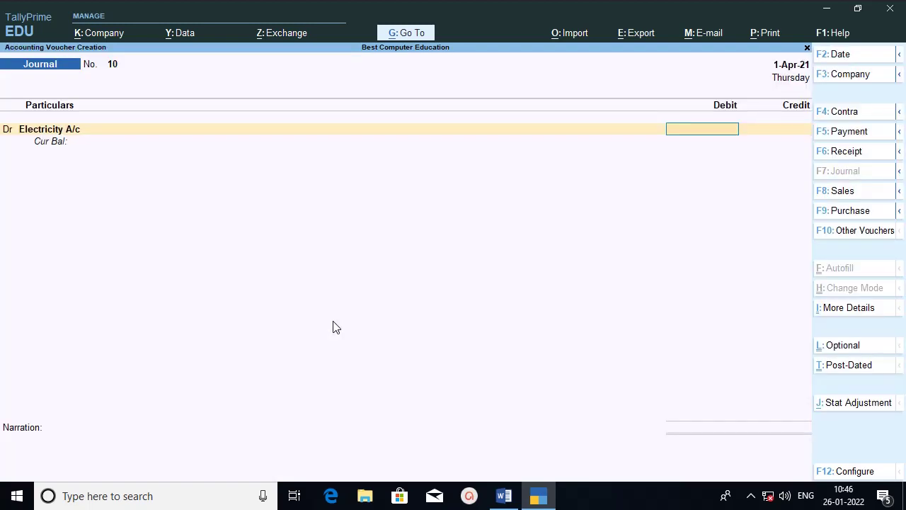
{"action": "type", "text": "5000"}
{"action": "key", "text": "Return"}
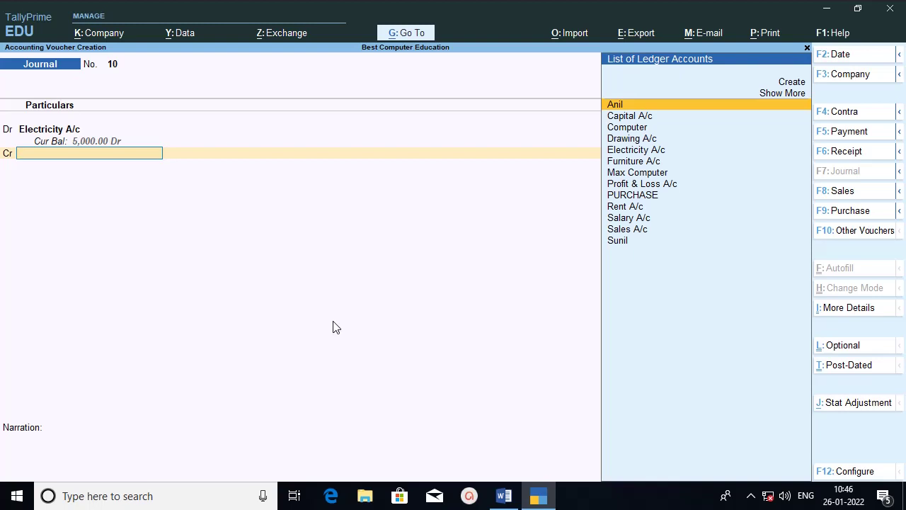
Credit Axis A/c with 5,000 and proceed to the voucher's narration.
{"action": "type", "text": "Axi"}
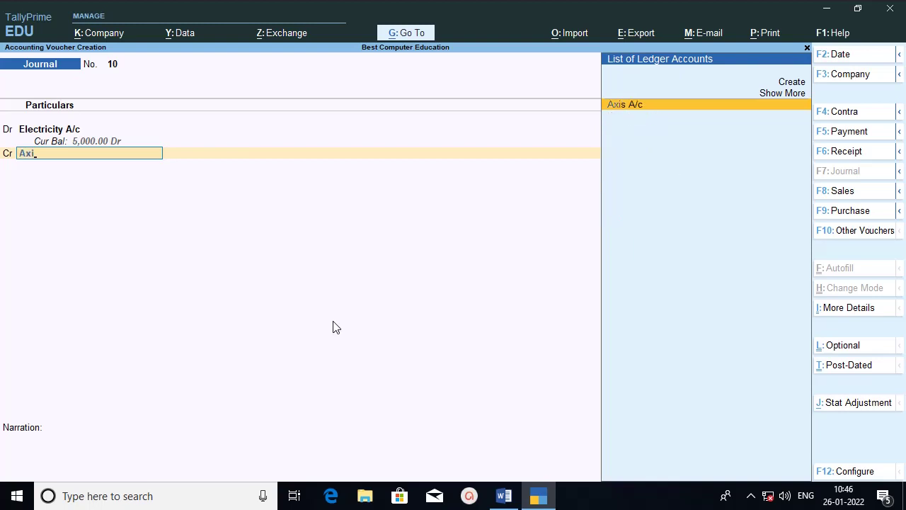
{"action": "key", "text": "Return"}
{"action": "key", "text": "Return"}
{"action": "key", "text": "Return"}
{"action": "key", "text": "Return"}
{"action": "key", "text": "Return"}
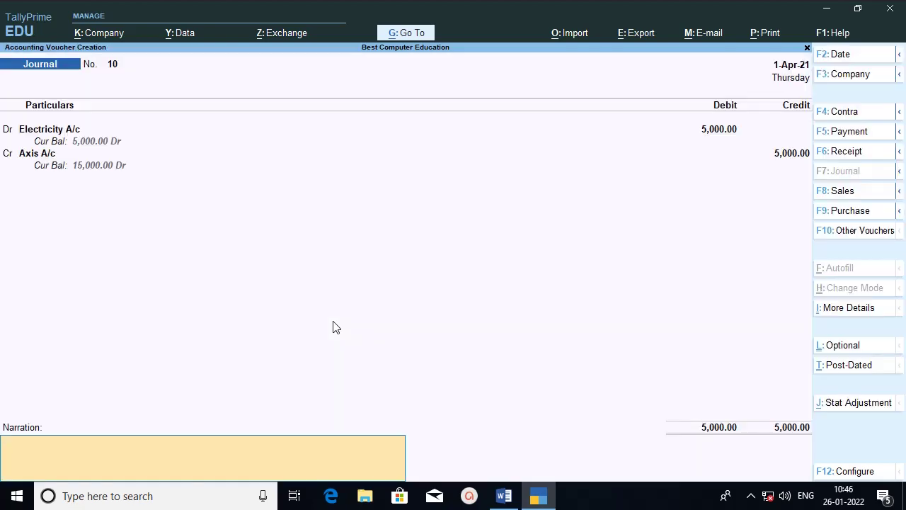
Save the electricity voucher without a narration, and highlight the words Axis Bank in Word's 15,000 bank-transfer row.
{"action": "key", "text": "Return"}
{"action": "key", "text": "Return"}
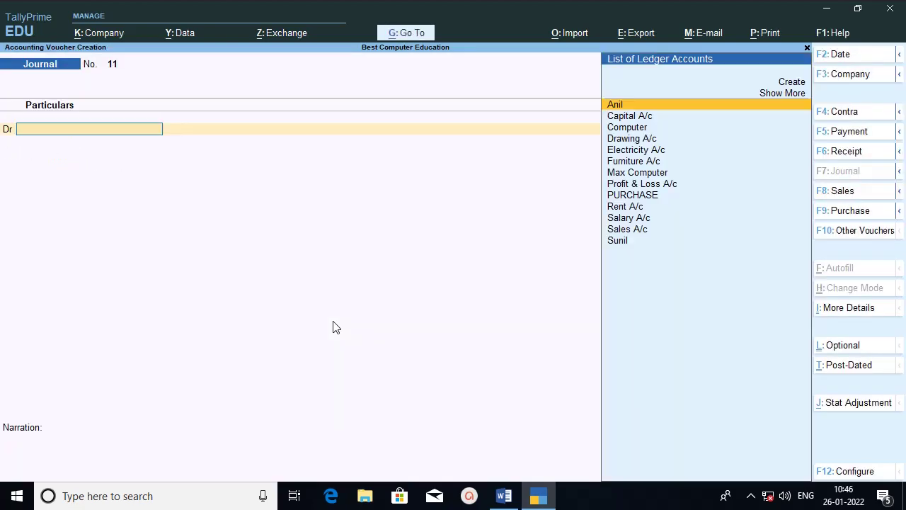
{"action": "left_click", "coordinate": [504, 496]}
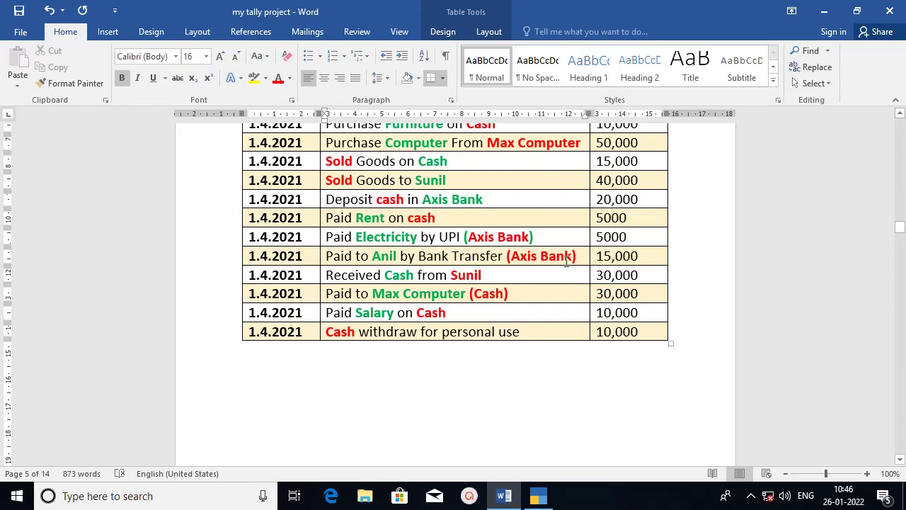
{"action": "left_click_drag", "start_coordinate": [509, 258], "coordinate": [566, 258]}
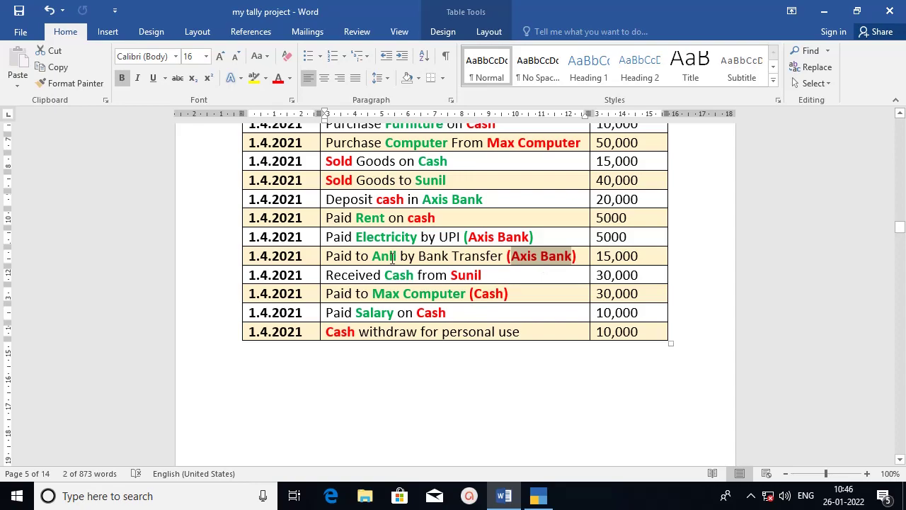
Switch to TallyPrime and debit the bank-transfer payee's ledger with 15,000 in the new Journal voucher, using On Account as the reference type.
{"action": "left_click", "coordinate": [541, 499]}
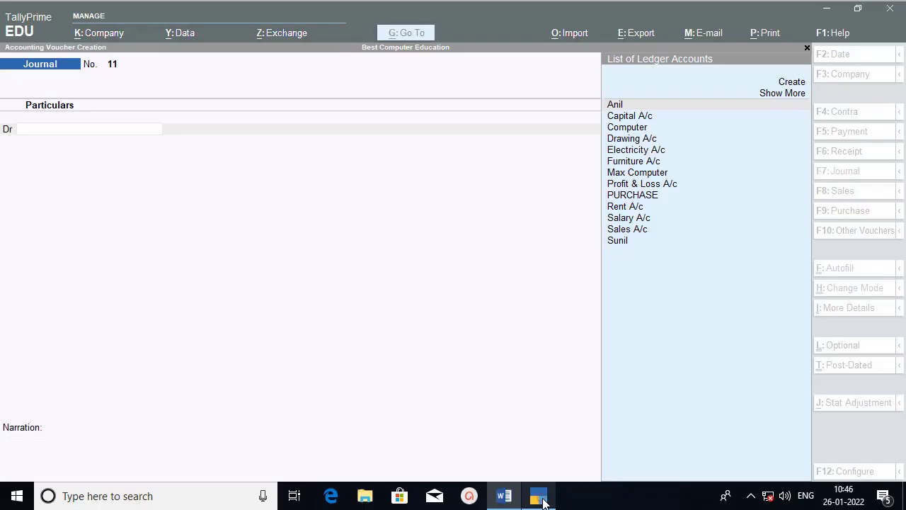
{"action": "type", "text": "An"}
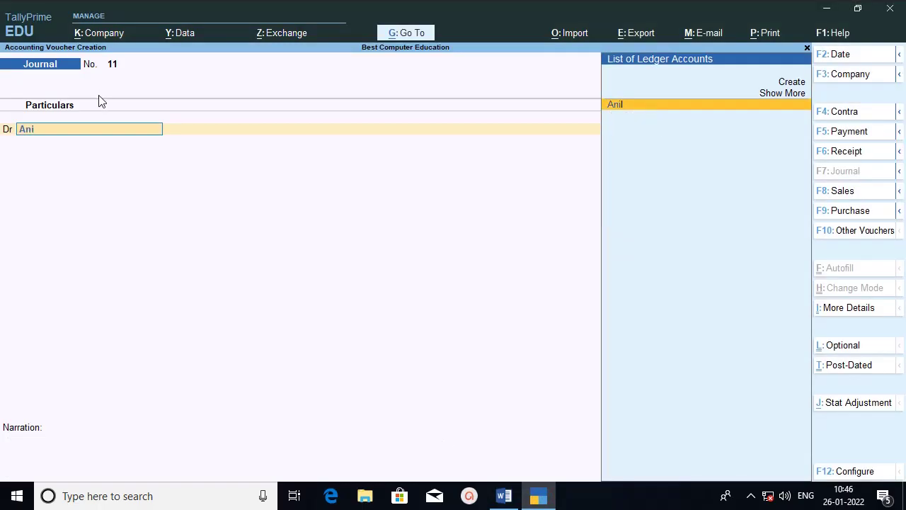
{"action": "type", "text": "i"}
{"action": "key", "text": "Return"}
{"action": "type", "text": "1"}
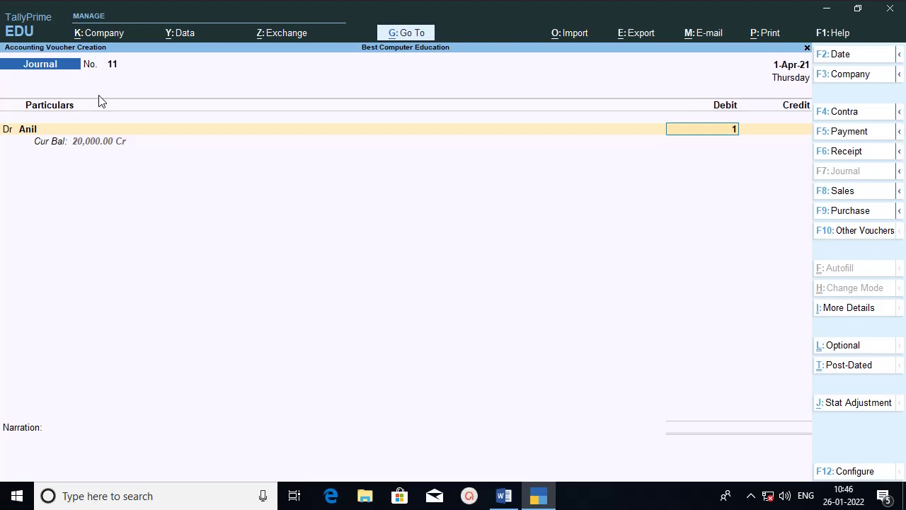
{"action": "type", "text": "5000"}
{"action": "key", "text": "Return"}
{"action": "key", "text": "Return"}
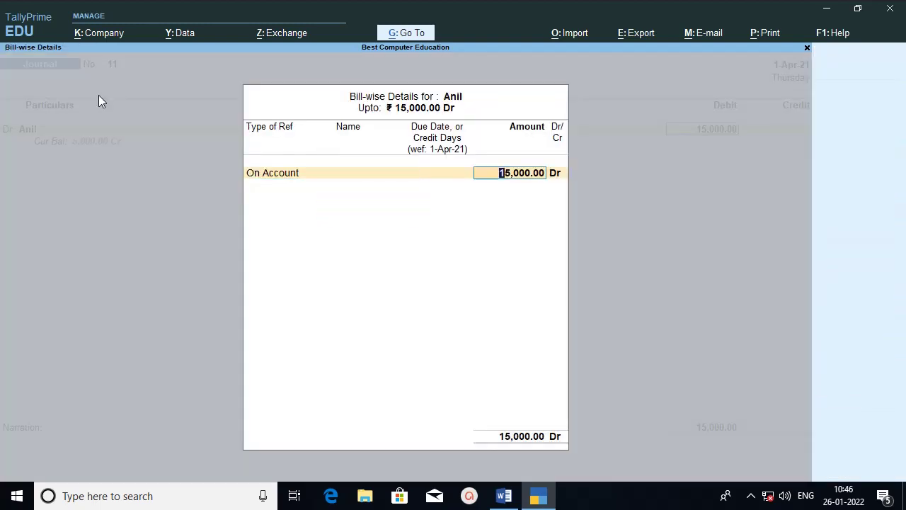
{"action": "key", "text": "BackSpace"}
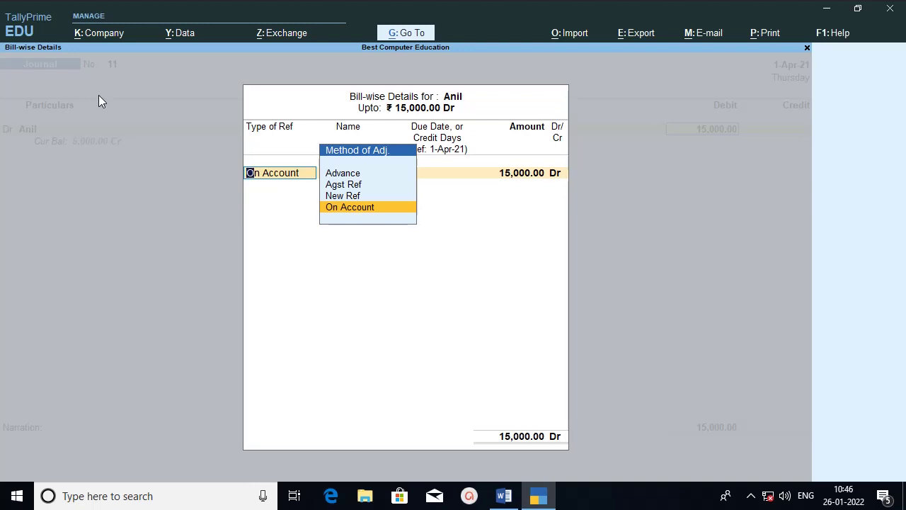
{"action": "key", "text": "Return"}
{"action": "key", "text": "Return"}
{"action": "key", "text": "Return"}
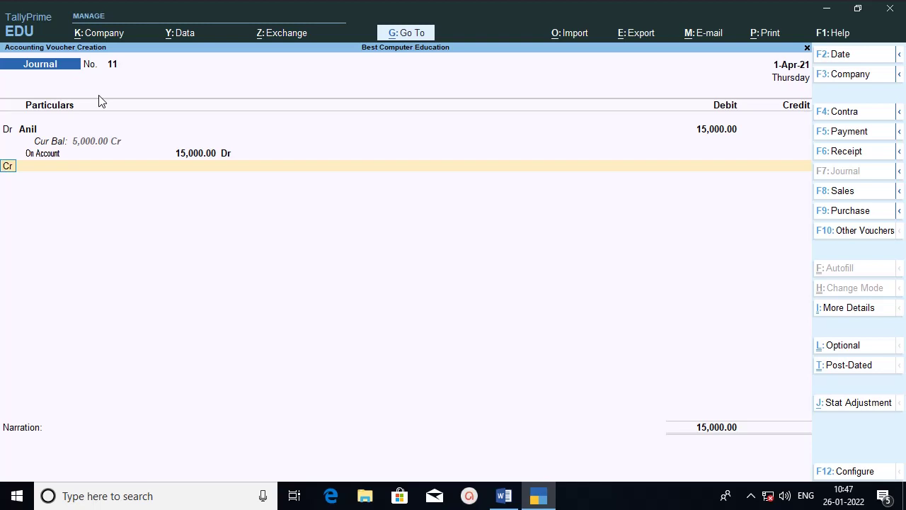
{"action": "key", "text": "Return"}
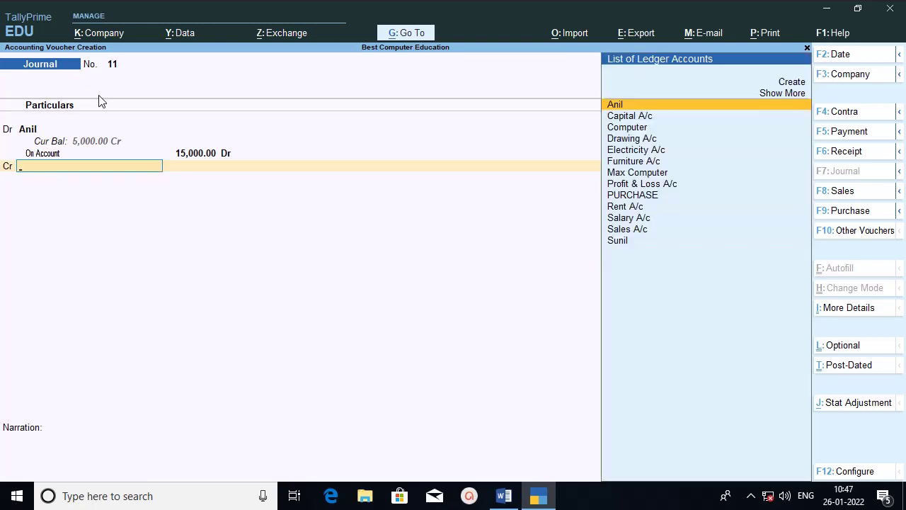
Reopen the payee's debit line, try Agst Ref as its method of adjustment, and set it back to On Account.
{"action": "key", "text": "BackSpace"}
{"action": "key", "text": "BackSpace"}
{"action": "key", "text": "BackSpace"}
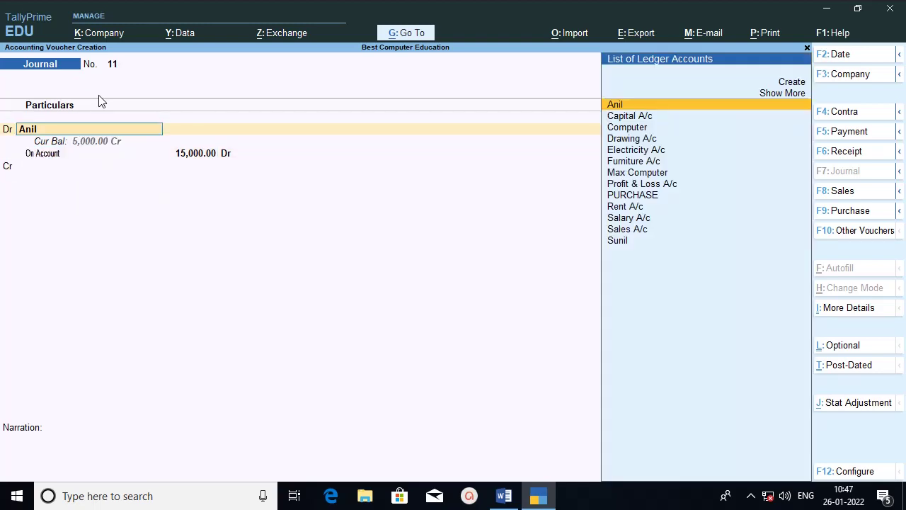
{"action": "key", "text": "Return"}
{"action": "key", "text": "Return"}
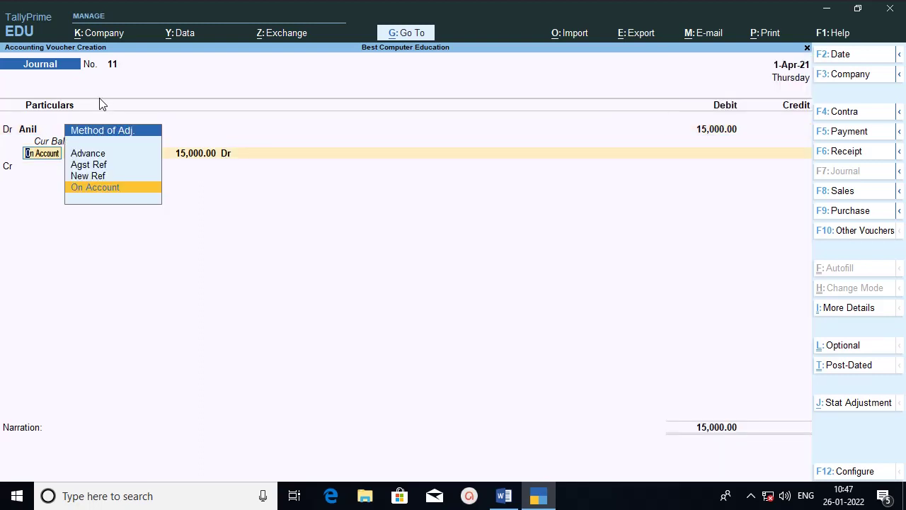
{"action": "left_click", "coordinate": [77, 170]}
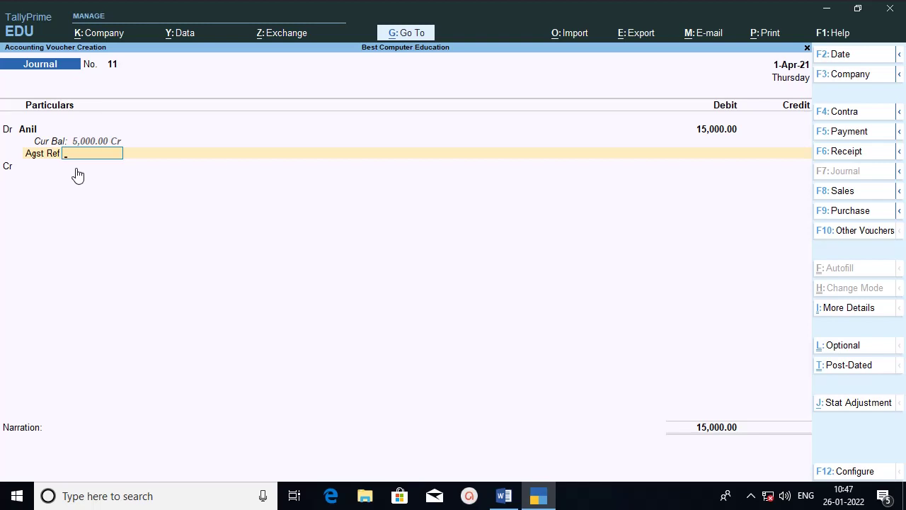
{"action": "key", "text": "BackSpace"}
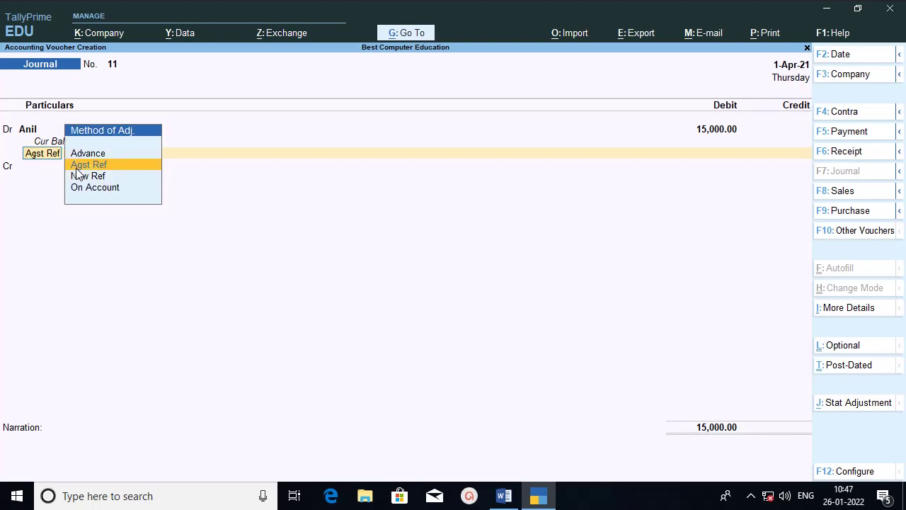
{"action": "key", "text": "Down"}
{"action": "key", "text": "Down"}
{"action": "key", "text": "Return"}
{"action": "key", "text": "Return"}
{"action": "key", "text": "Return"}
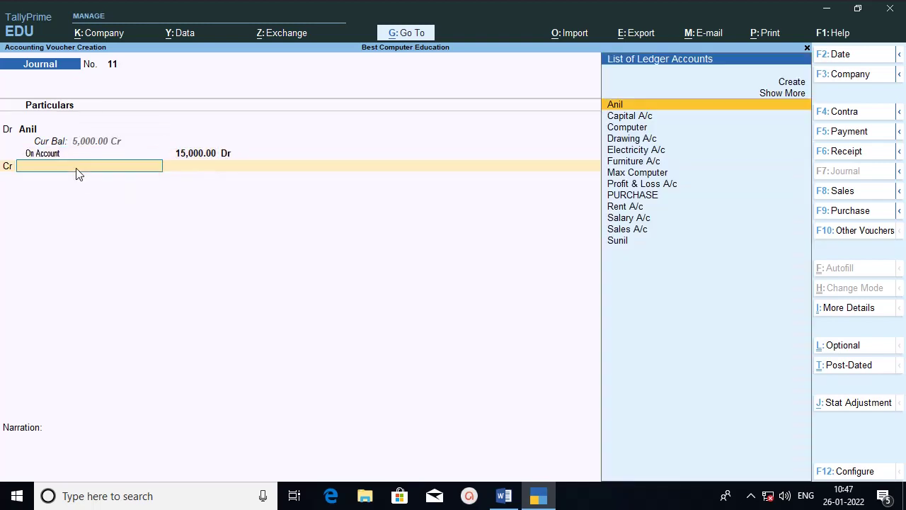
Credit Axis A/c with 15,000, keeping Cheque as the transaction type and leaving the instrument number and narration blank.
{"action": "type", "text": "Axi"}
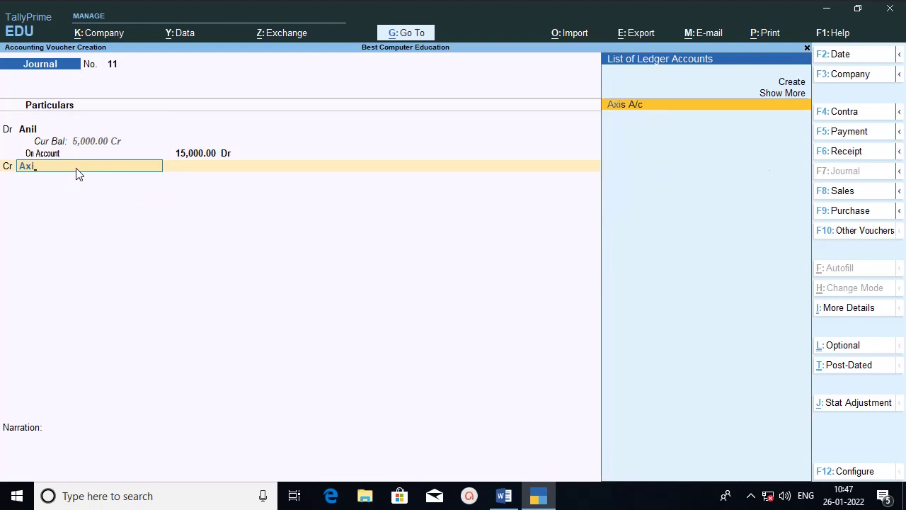
{"action": "key", "text": "Return"}
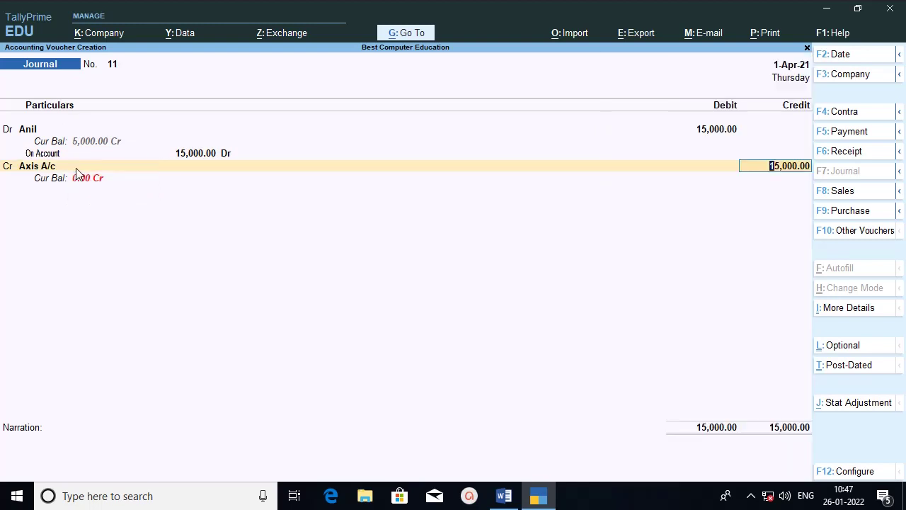
{"action": "key", "text": "Return"}
{"action": "key", "text": "Return"}
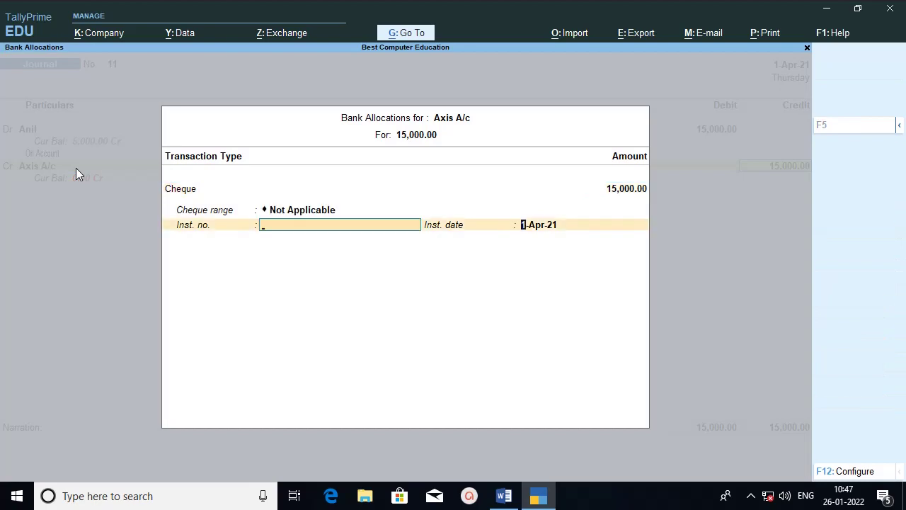
{"action": "key", "text": "Return"}
{"action": "key", "text": "Return"}
{"action": "key", "text": "Return"}
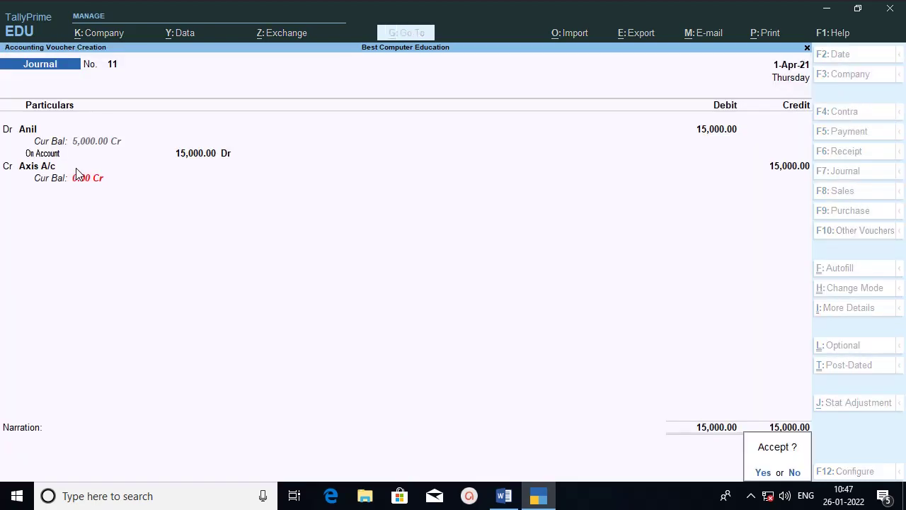
Save the voucher, and highlight the 30,000 cash receipt entry marked F6 in Word's Journal Book table.
{"action": "key", "text": "Return"}
{"action": "key", "text": "alt+Tab"}
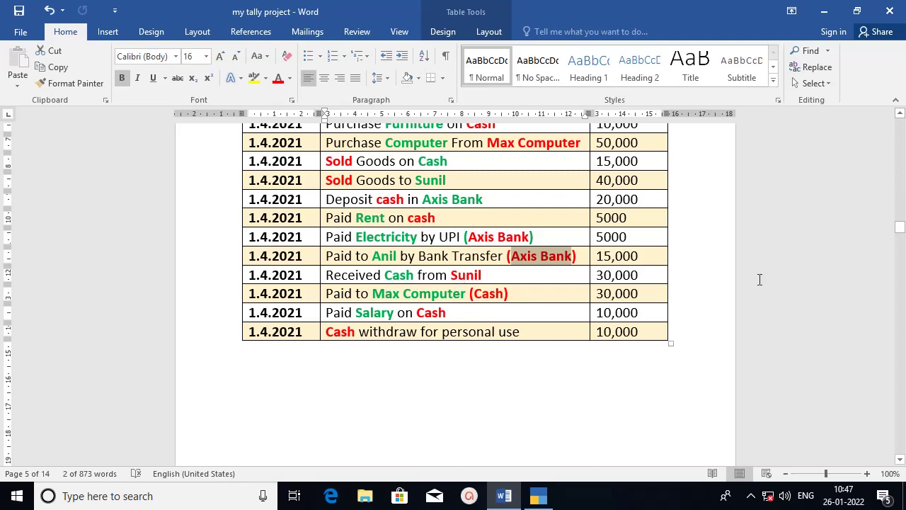
{"action": "left_click_drag", "start_coordinate": [901, 230], "coordinate": [899, 269]}
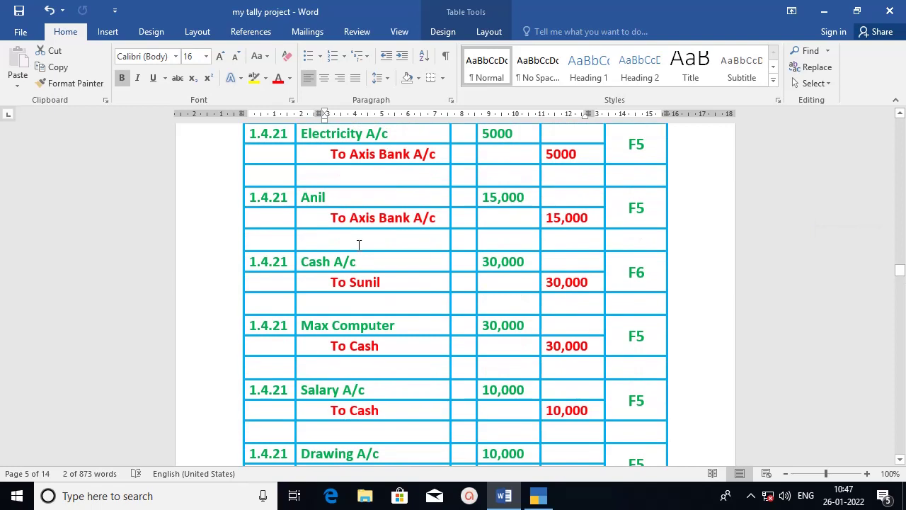
{"action": "left_click_drag", "start_coordinate": [215, 262], "coordinate": [217, 295]}
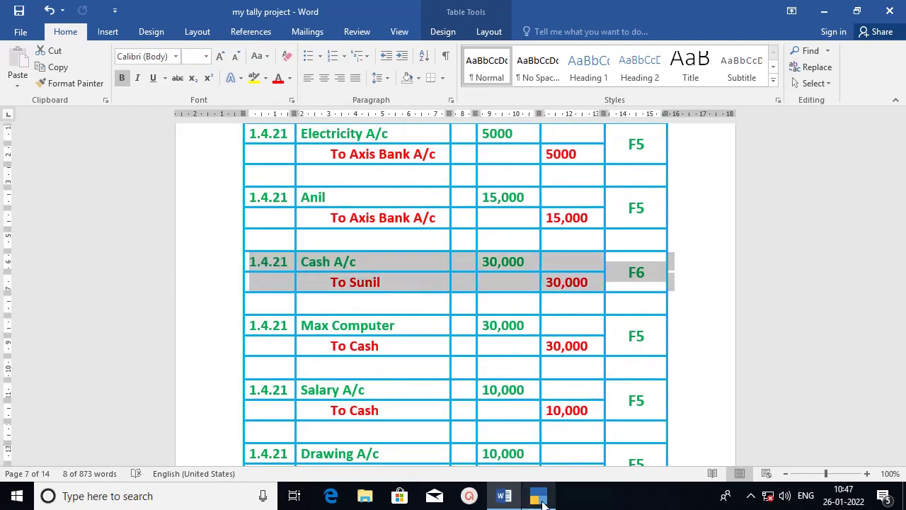
Switch to TallyPrime and debit Cash with 30,000 in the new Journal voucher.
{"action": "left_click", "coordinate": [538, 499]}
{"action": "left_click", "coordinate": [539, 500]}
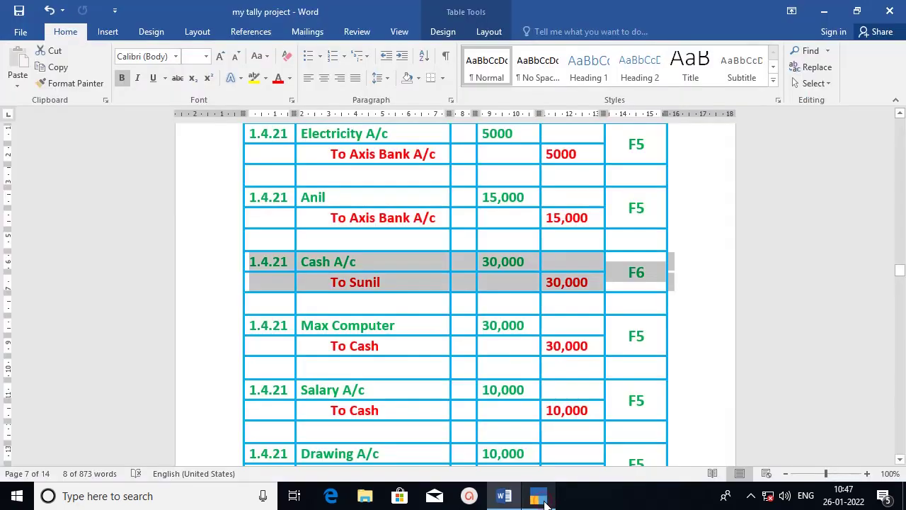
{"action": "left_click", "coordinate": [543, 501]}
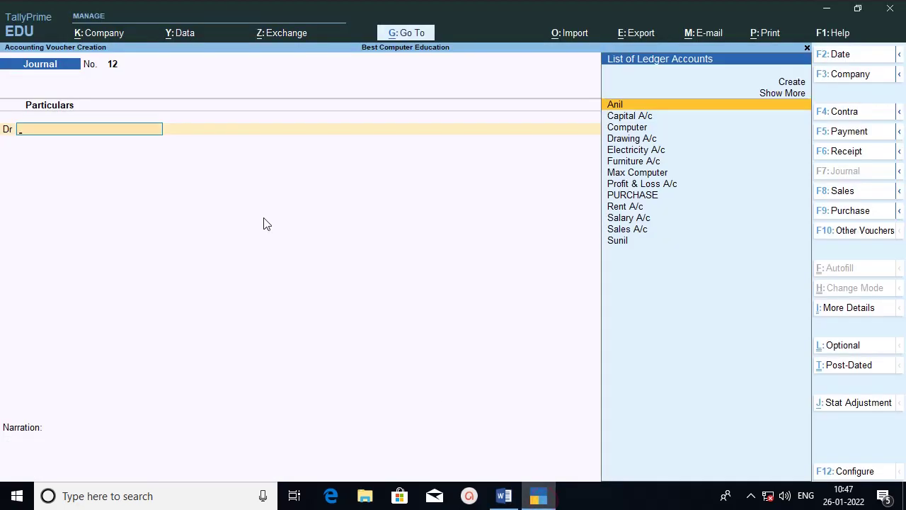
{"action": "type", "text": "Cas"}
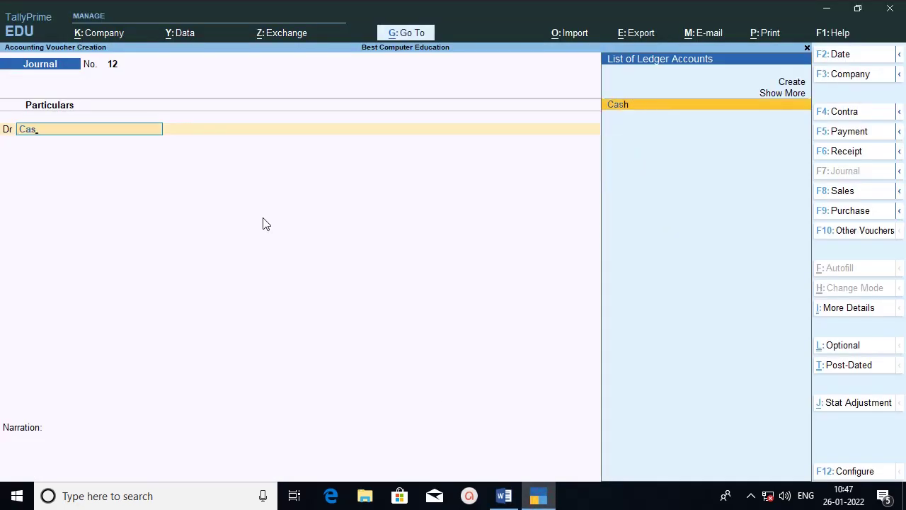
{"action": "key", "text": "Return"}
{"action": "type", "text": "3000"}
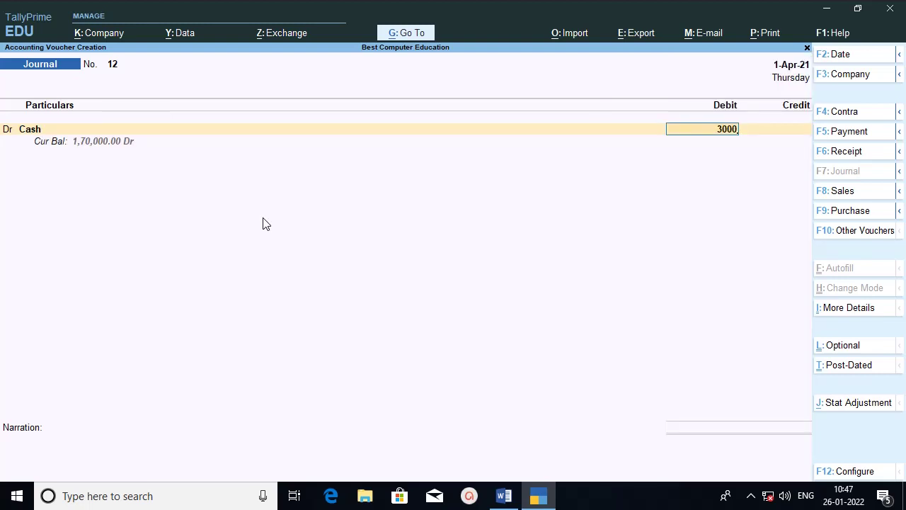
{"action": "type", "text": "0"}
{"action": "key", "text": "Return"}
{"action": "key", "text": "Return"}
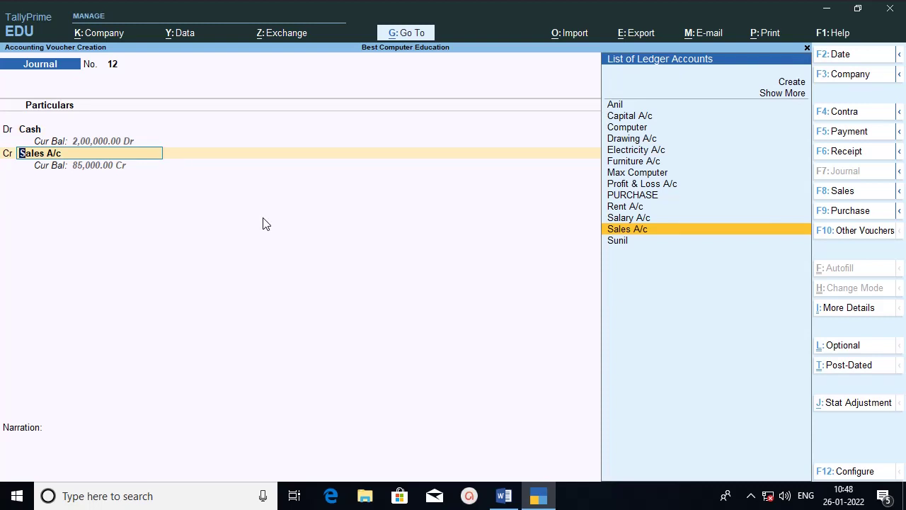
Credit the paying customer's ledger with 30,000, using On Account as the reference type.
{"action": "type", "text": "Sun"}
{"action": "key", "text": "Return"}
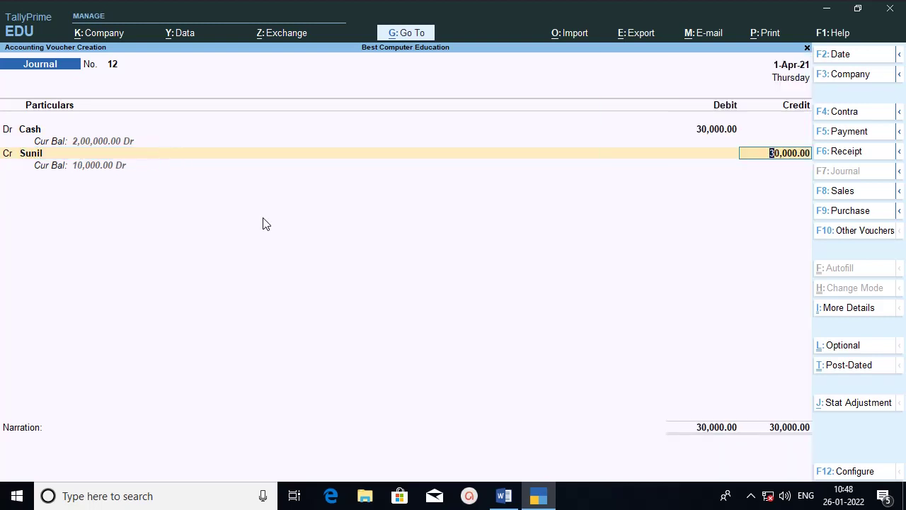
{"action": "key", "text": "Return"}
{"action": "key", "text": "Return"}
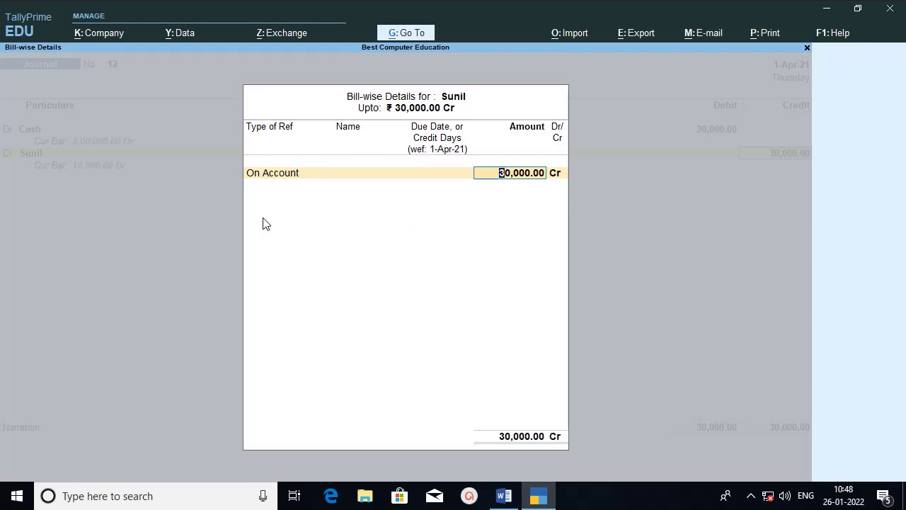
{"action": "key", "text": "Return"}
{"action": "key", "text": "Return"}
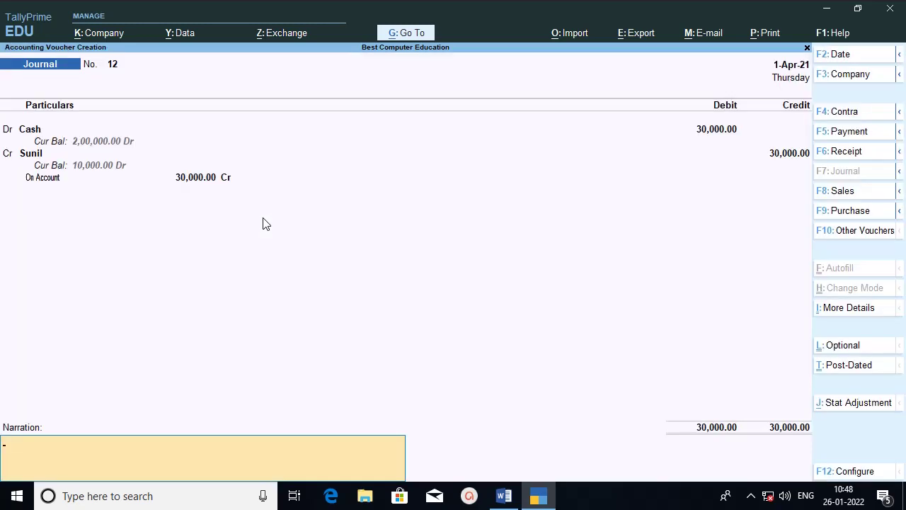
Save the cash receipt voucher without a narration, and highlight the Max Computer to Cash entry in Word's Journal Book table.
{"action": "key", "text": "Return"}
{"action": "key", "text": "Return"}
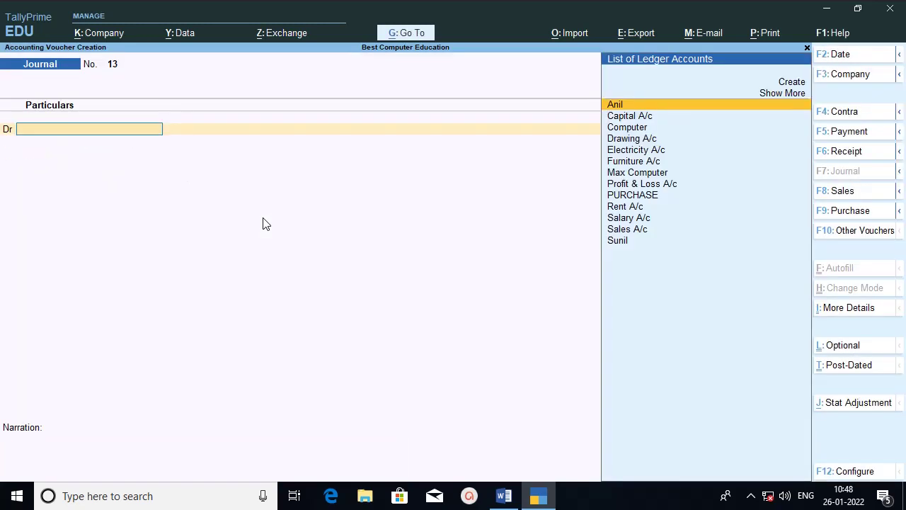
{"action": "left_click", "coordinate": [504, 497]}
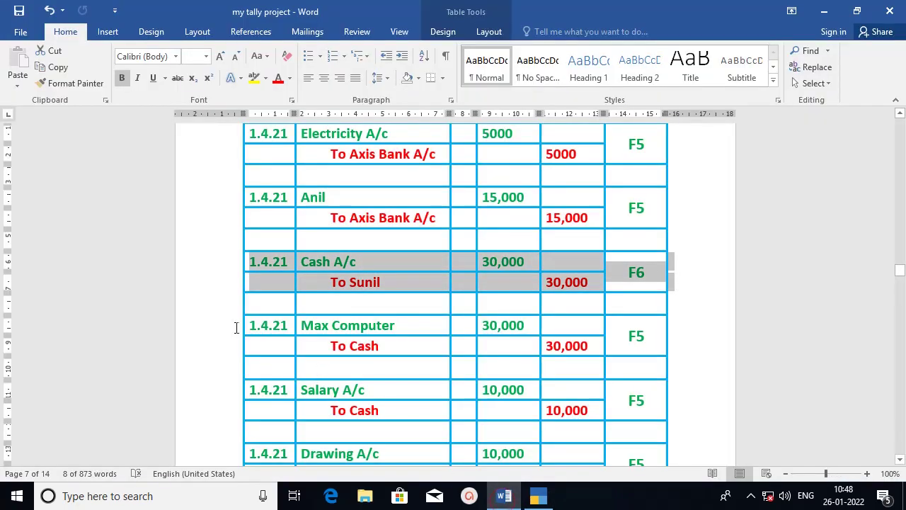
{"action": "left_click_drag", "start_coordinate": [238, 325], "coordinate": [232, 352]}
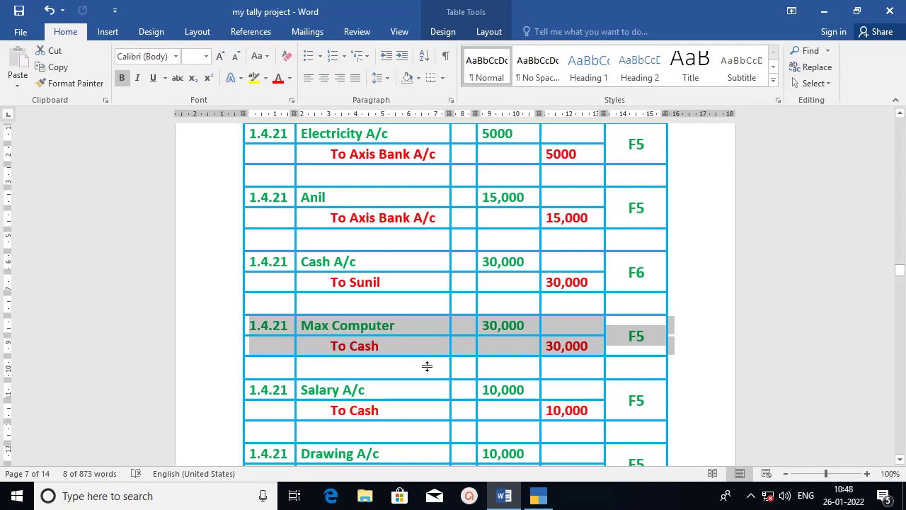
Switch to TallyPrime and debit Max Computer with 30,000 in the new Journal voucher.
{"action": "left_click", "coordinate": [538, 500]}
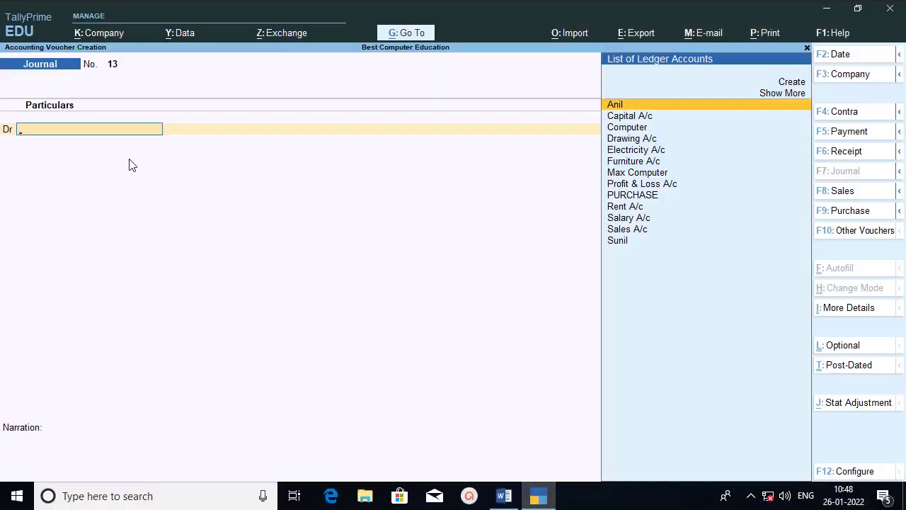
{"action": "type", "text": "ma"}
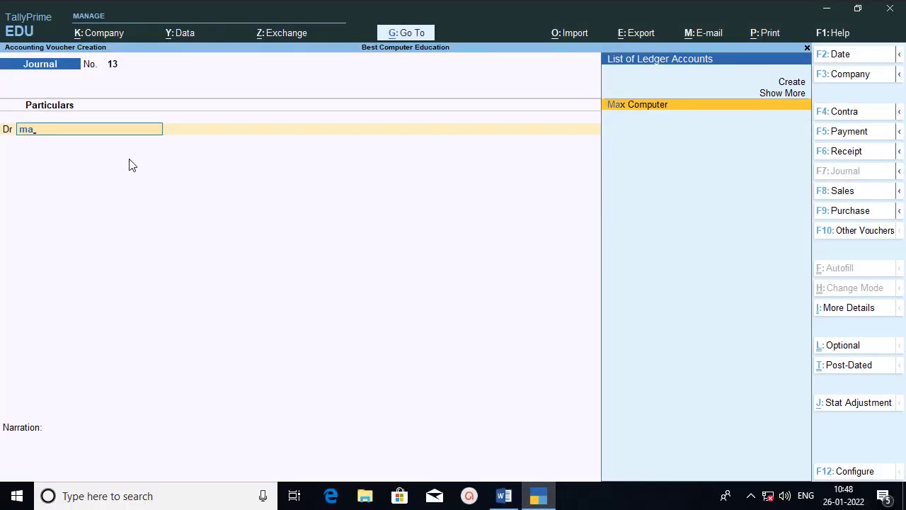
{"action": "key", "text": "Return"}
{"action": "type", "text": "39"}
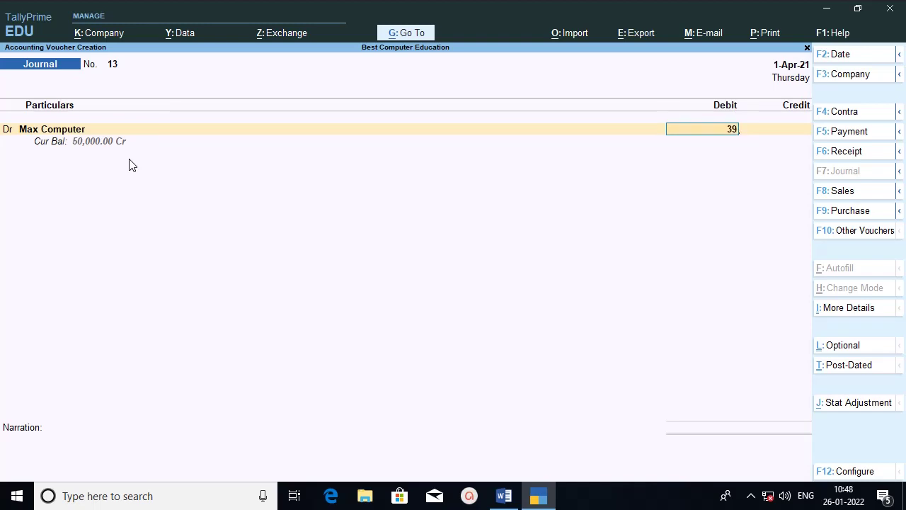
{"action": "key", "text": "BackSpace"}
{"action": "type", "text": "0000"}
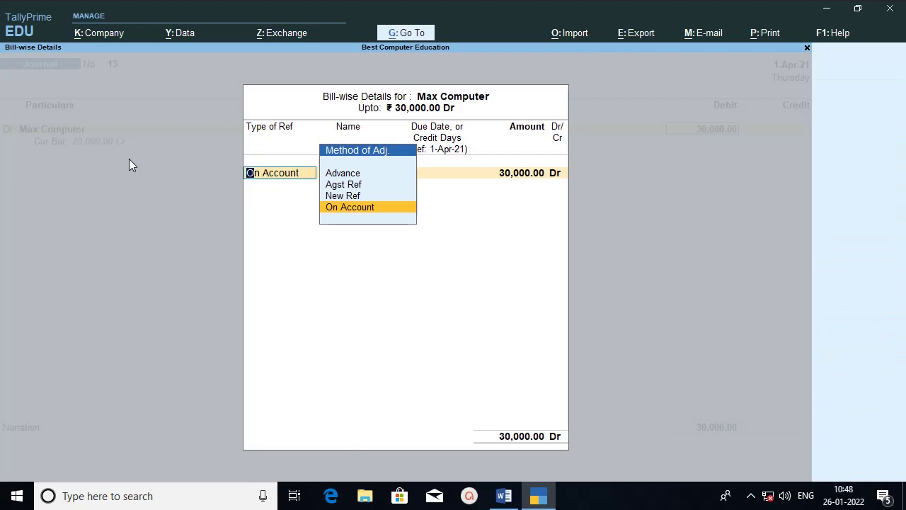
Allocate Max Computer's 30,000 debit in the bill-wise details with On Account as the reference type.
{"action": "left_click", "coordinate": [358, 185]}
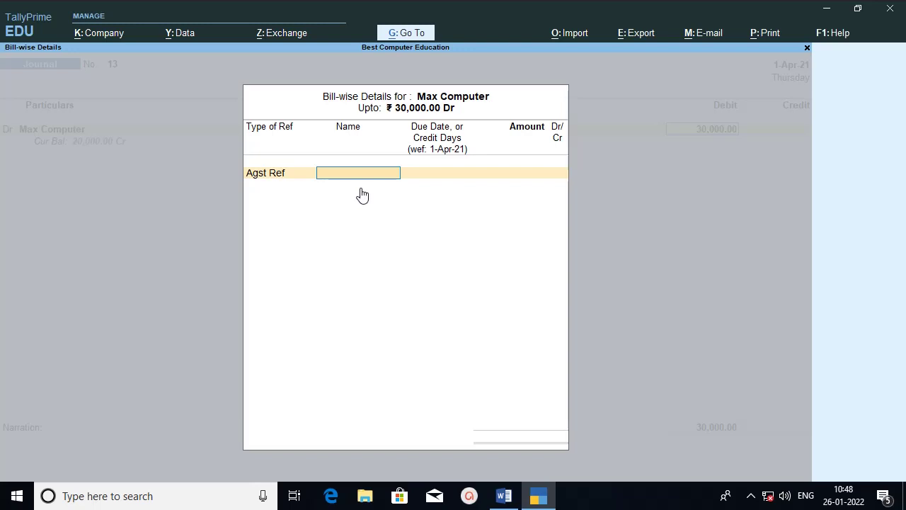
{"action": "key", "text": "BackSpace"}
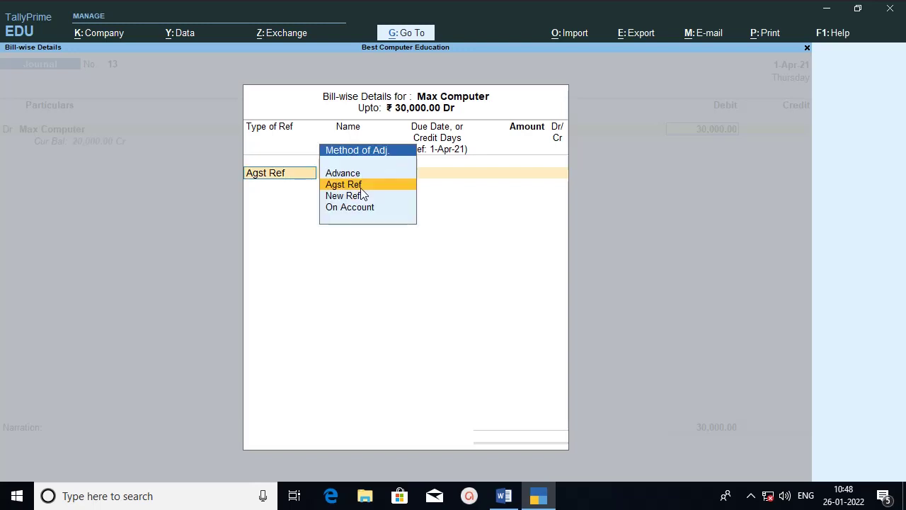
{"action": "key", "text": "Down"}
{"action": "key", "text": "Down"}
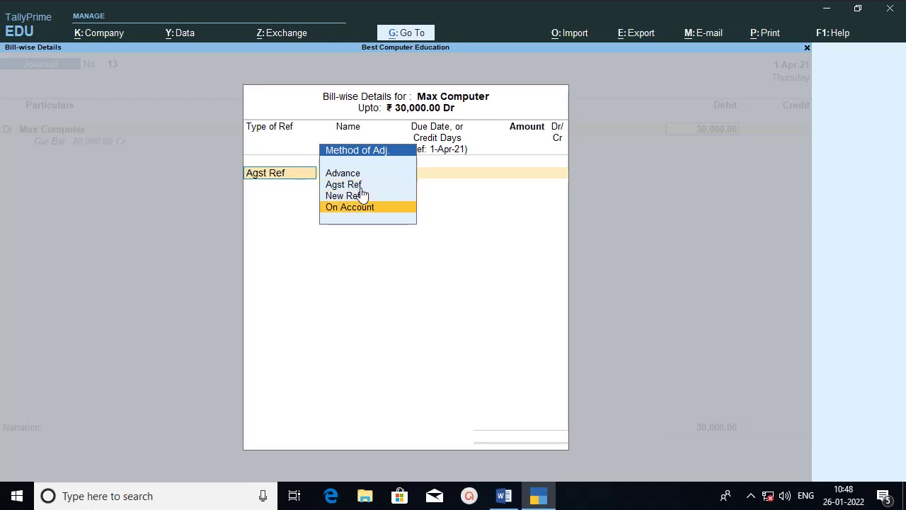
{"action": "key", "text": "Return"}
{"action": "key", "text": "Return"}
{"action": "key", "text": "Return"}
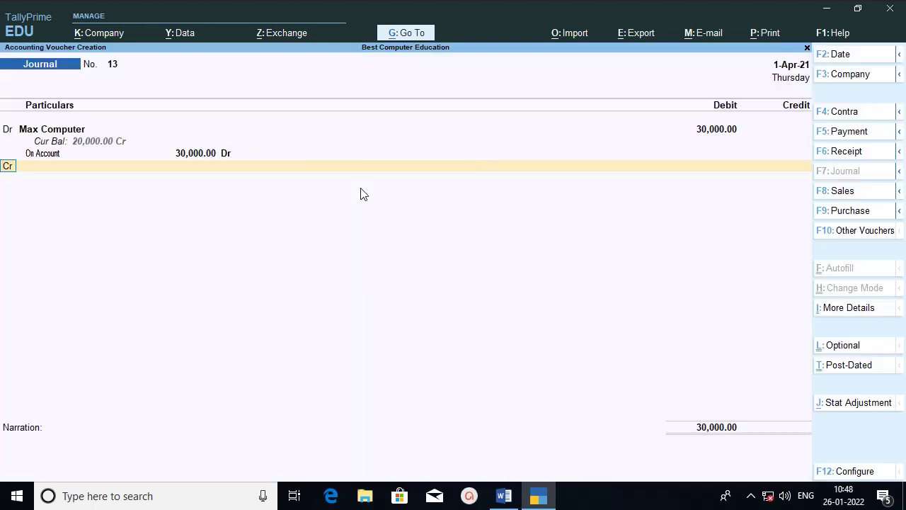
Credit Cash with 30,000 and save the Max Computer payment voucher without a narration.
{"action": "key", "text": "Return"}
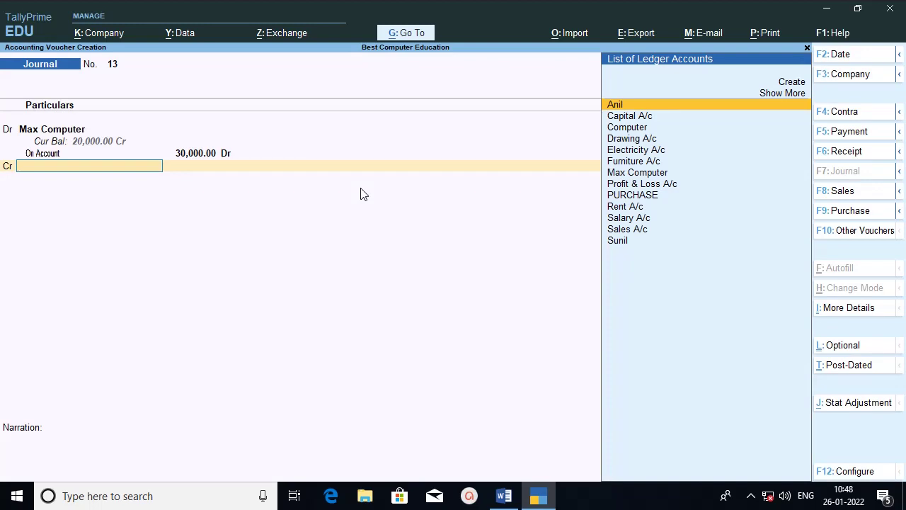
{"action": "type", "text": "Cash"}
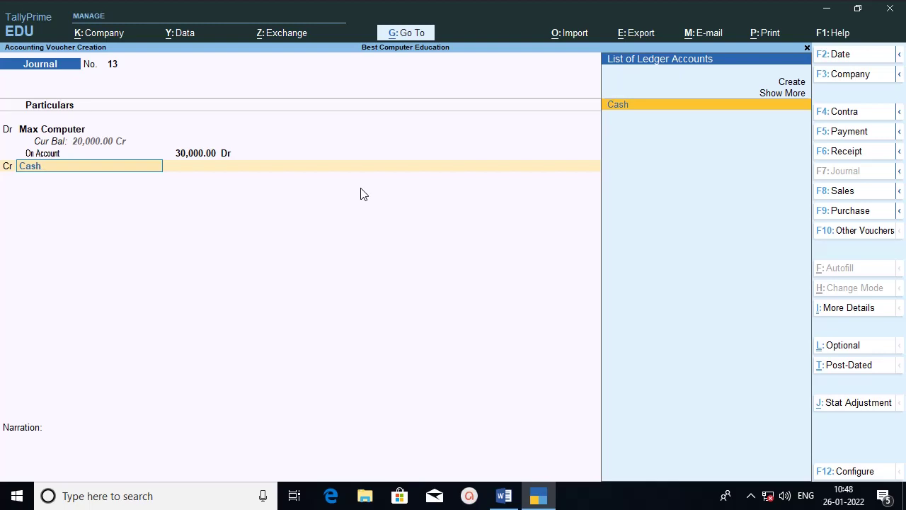
{"action": "key", "text": "Return"}
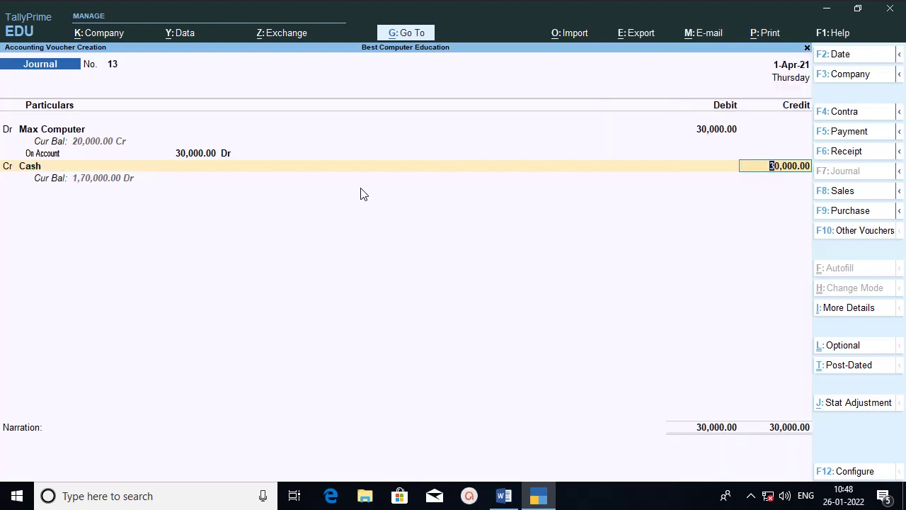
{"action": "key", "text": "Return"}
{"action": "key", "text": "Return"}
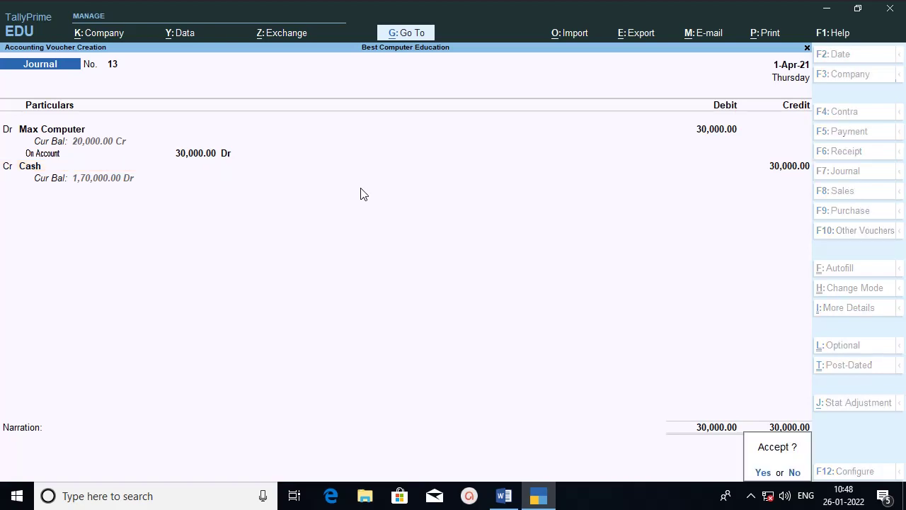
{"action": "key", "text": "Return"}
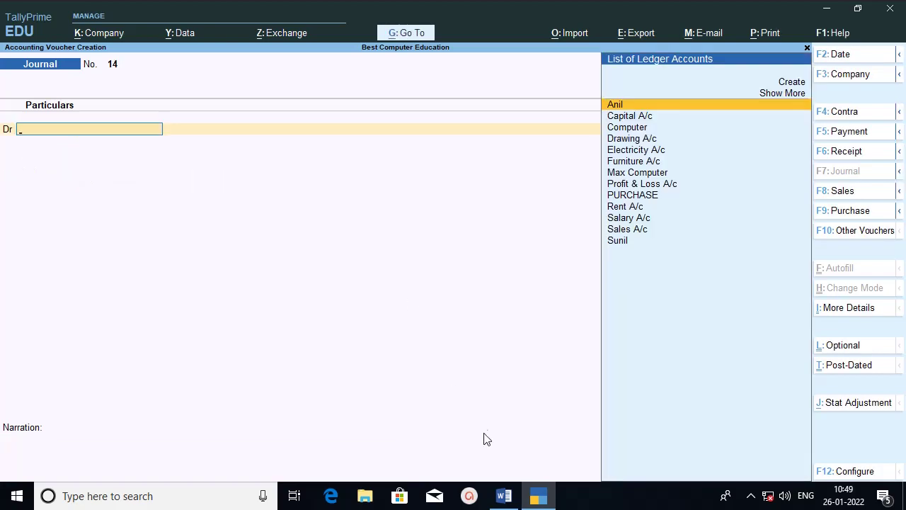
Switch to Word and highlight the Salary A/c to Cash entry in the Journal Book table.
{"action": "left_click", "coordinate": [503, 495]}
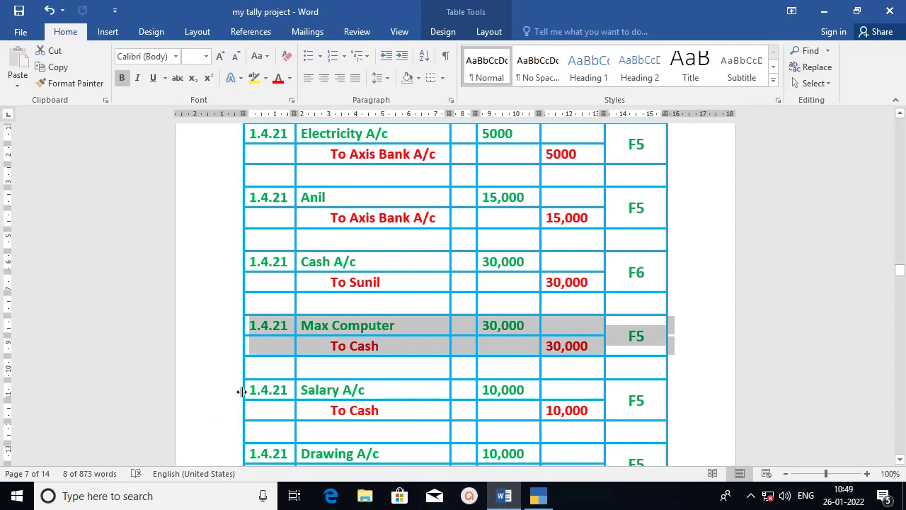
{"action": "left_click_drag", "start_coordinate": [224, 393], "coordinate": [222, 410]}
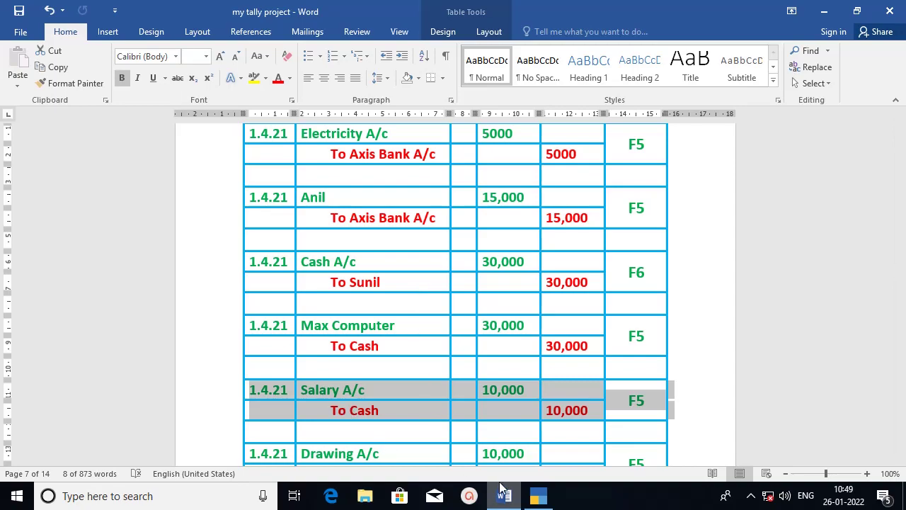
{"action": "left_click", "coordinate": [538, 497]}
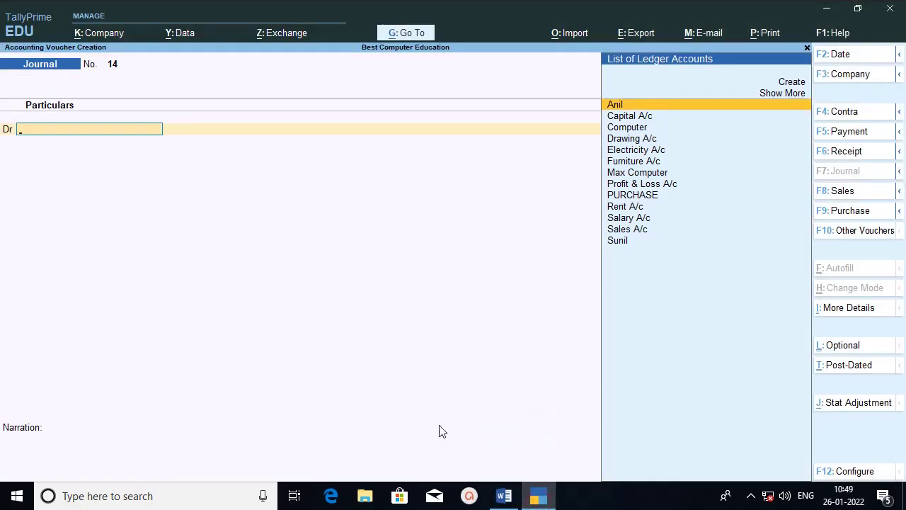
{"action": "left_click", "coordinate": [527, 488]}
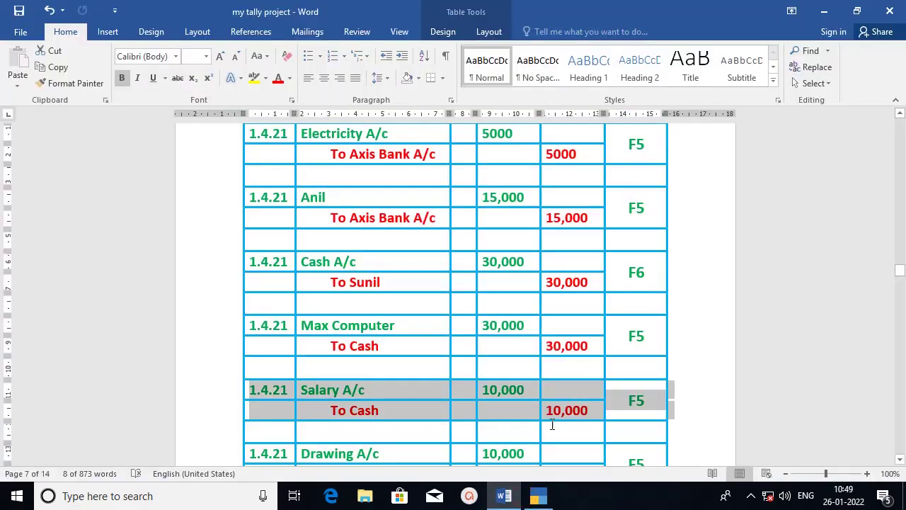
Switch to TallyPrime and debit Salary A/c with 10,000 in the new Journal voucher.
{"action": "left_click", "coordinate": [540, 499]}
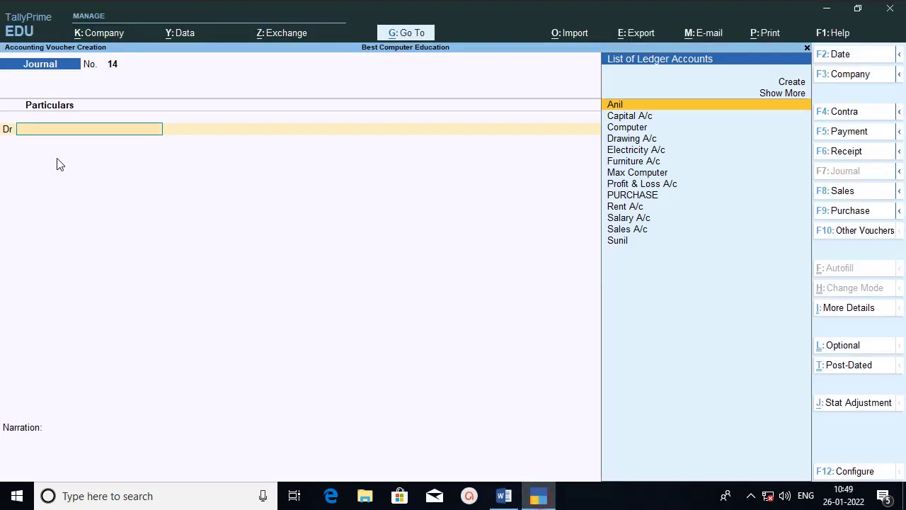
{"action": "type", "text": "sala"}
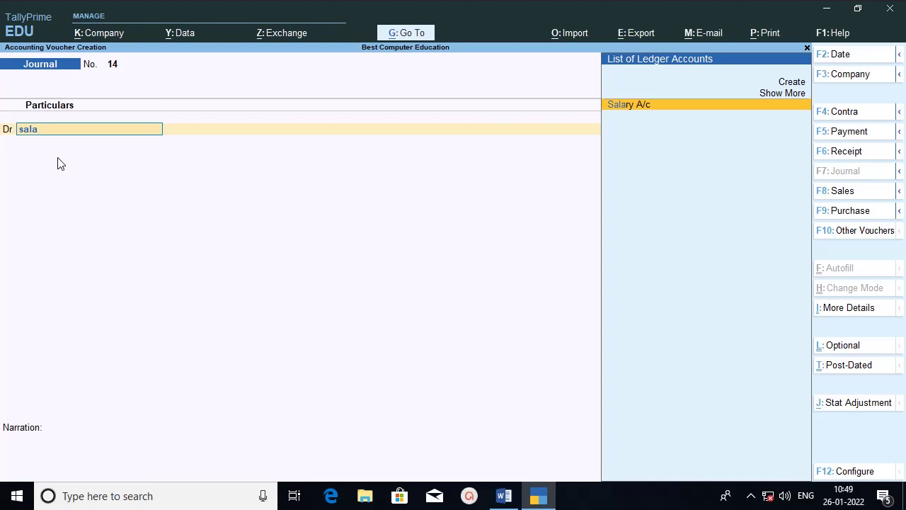
{"action": "key", "text": "Return"}
{"action": "key", "text": "Return"}
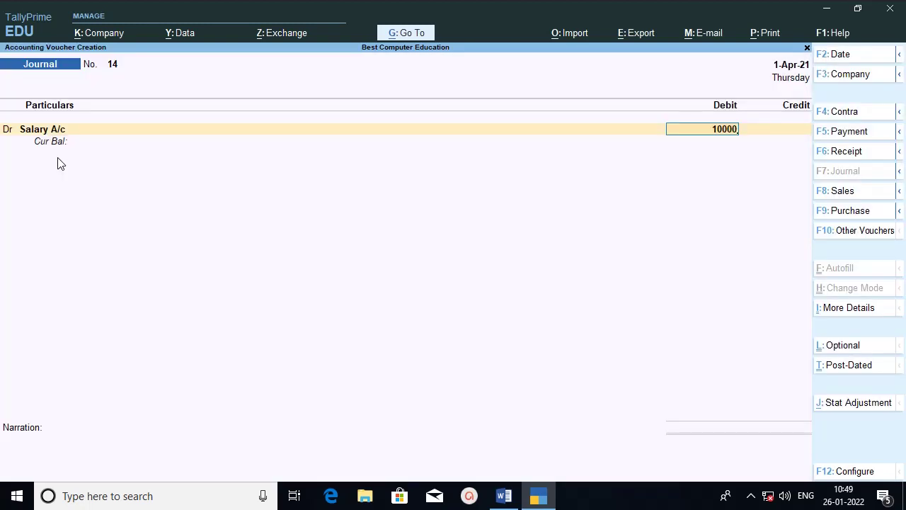
{"action": "key", "text": "Return"}
Credit Cash with 10,000 and save the salary voucher without a narration.
{"action": "type", "text": "cash"}
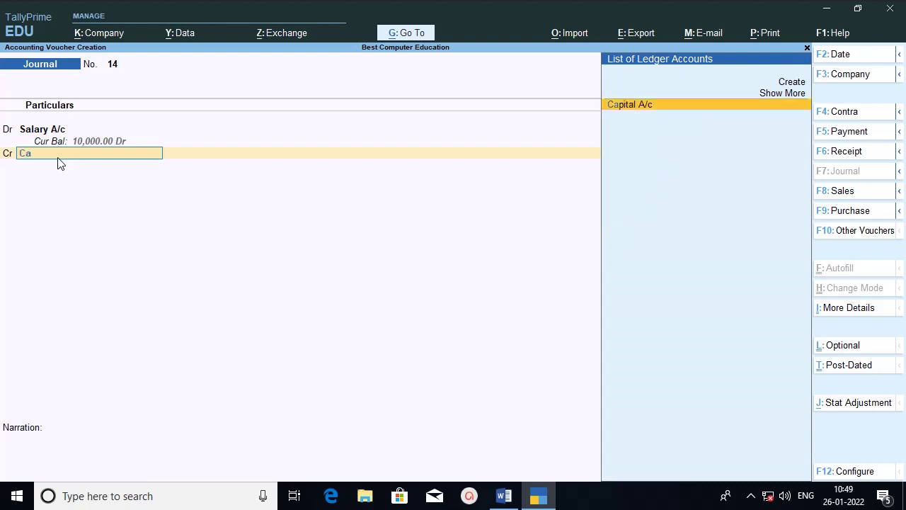
{"action": "key", "text": "Return"}
{"action": "key", "text": "Return"}
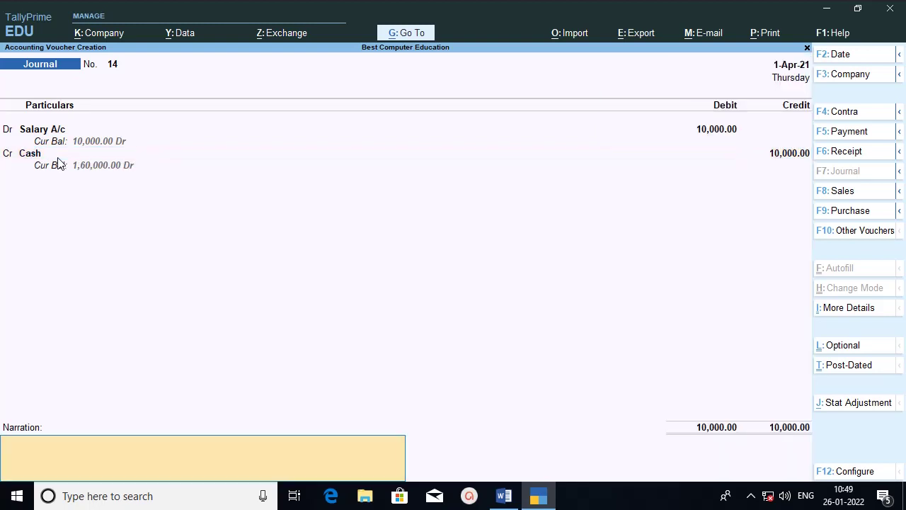
{"action": "key", "text": "Return"}
{"action": "key", "text": "Return"}
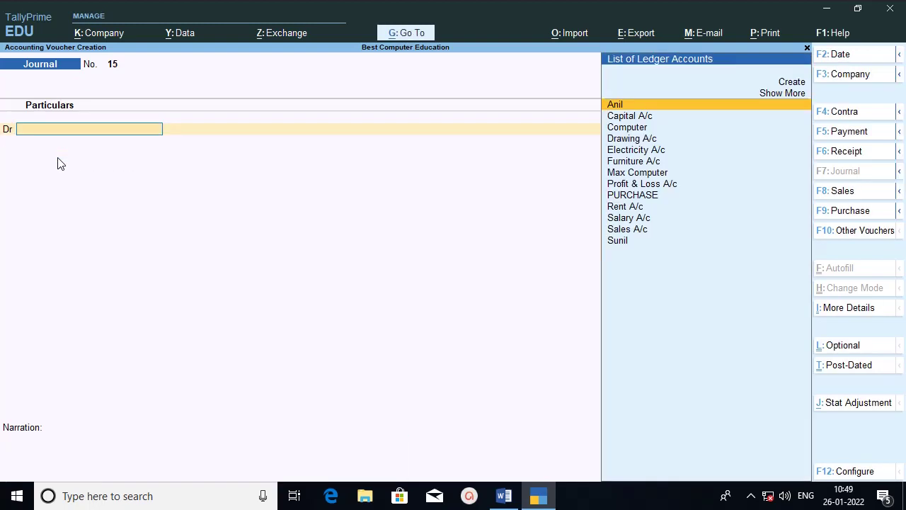
Check the Drawing A/c entry in Word's Journal Book table, and debit Drawing A/c with 10,000 in TallyPrime's new Journal voucher.
{"action": "left_click", "coordinate": [503, 496]}
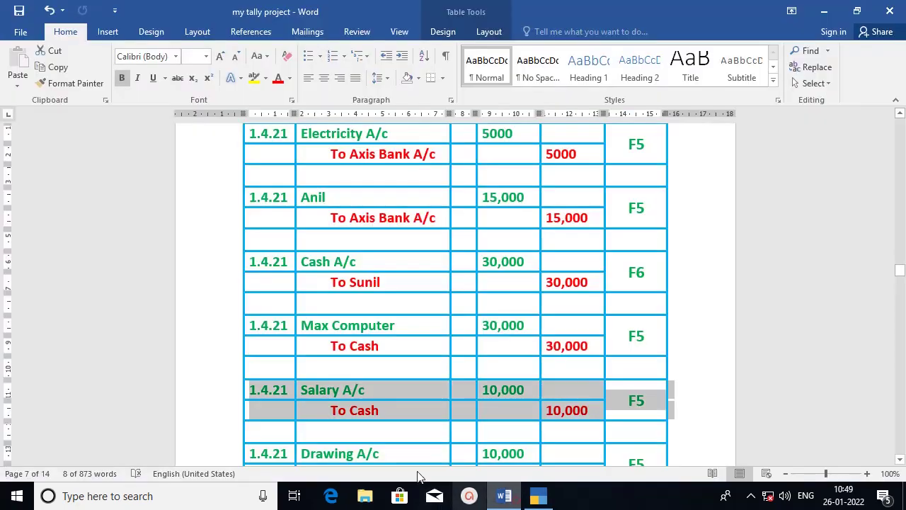
{"action": "left_click", "coordinate": [900, 459]}
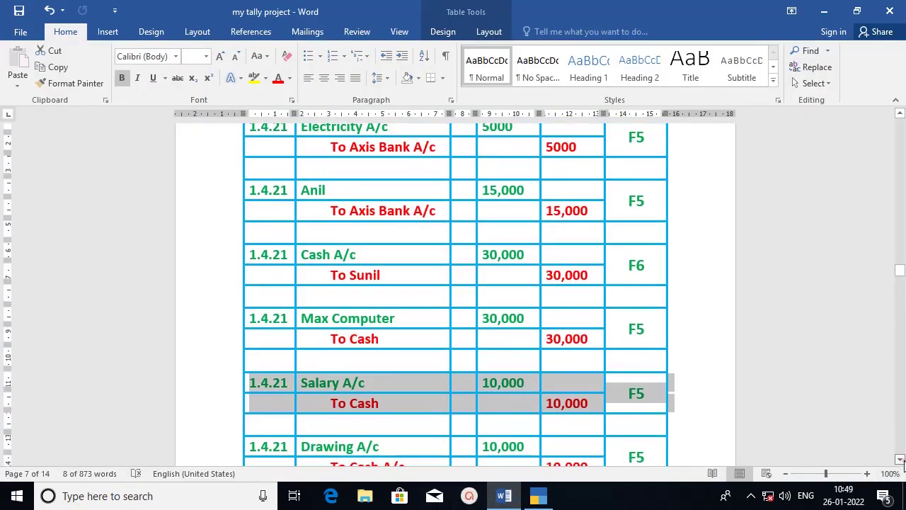
{"action": "left_click", "coordinate": [899, 459]}
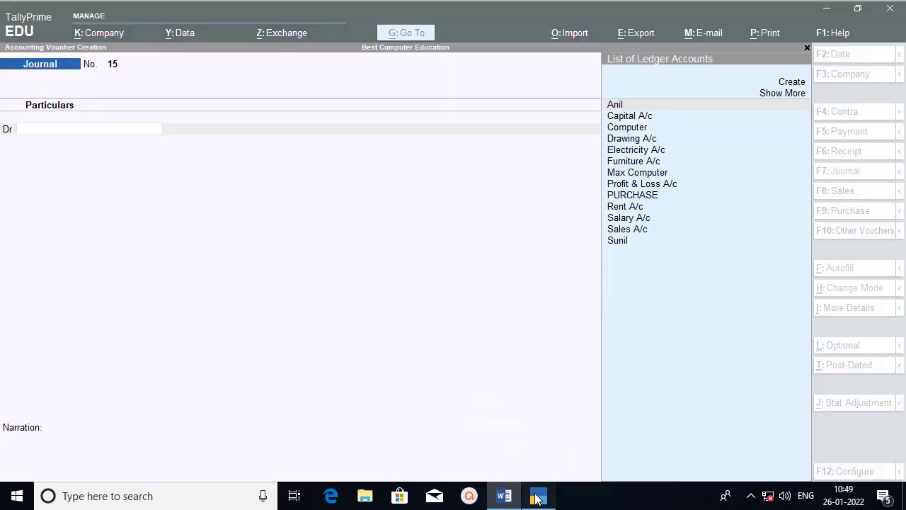
{"action": "left_click", "coordinate": [536, 498]}
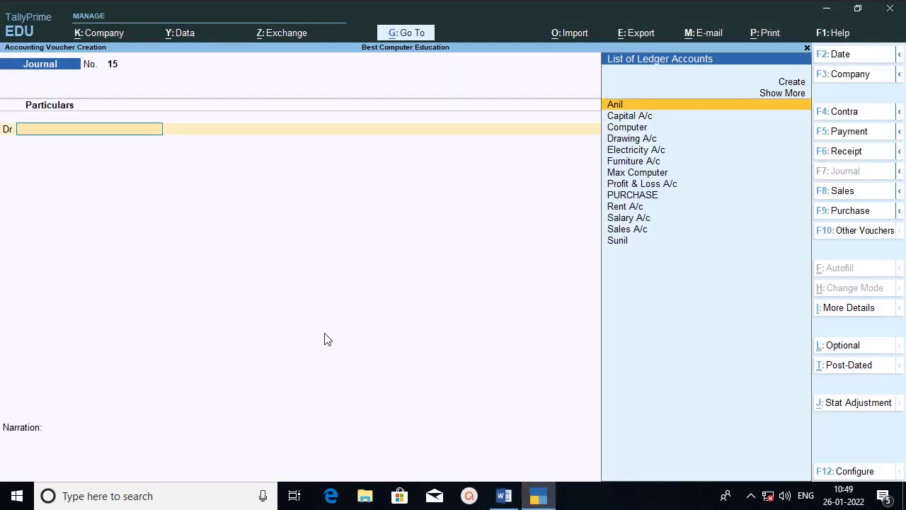
{"action": "type", "text": "Dra"}
{"action": "key", "text": "Return"}
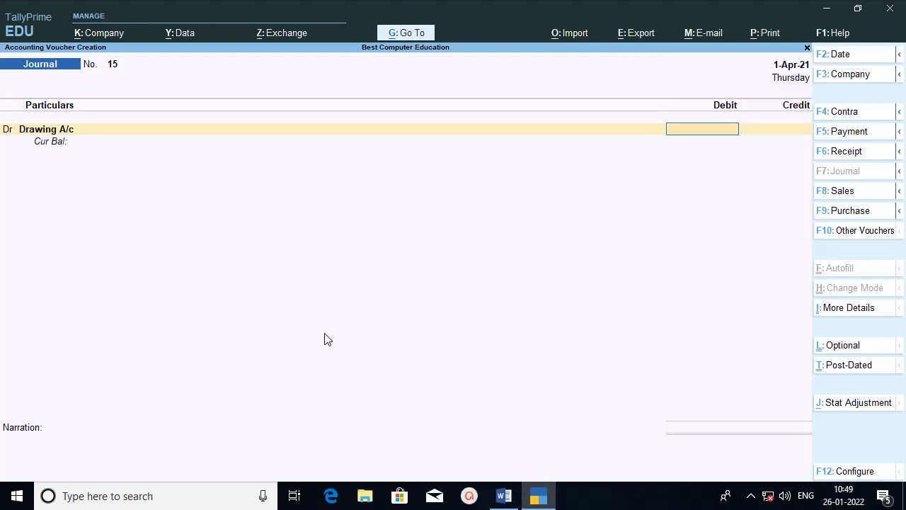
{"action": "left_click", "coordinate": [504, 497]}
{"action": "left_click", "coordinate": [540, 499]}
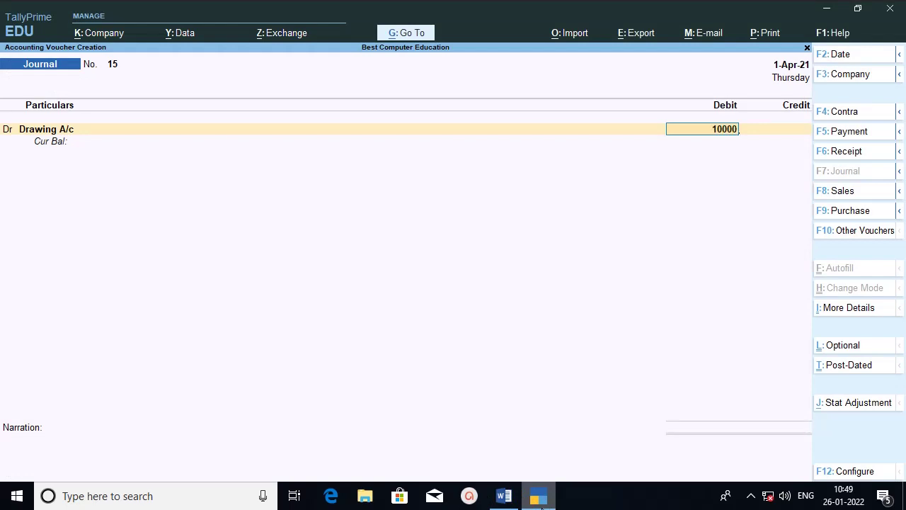
{"action": "type", "text": "10000"}
{"action": "key", "text": "Return"}
Credit Cash with 10,000, save the drawing voucher without a narration, and return to the Gateway of Tally.
{"action": "type", "text": "Ca"}
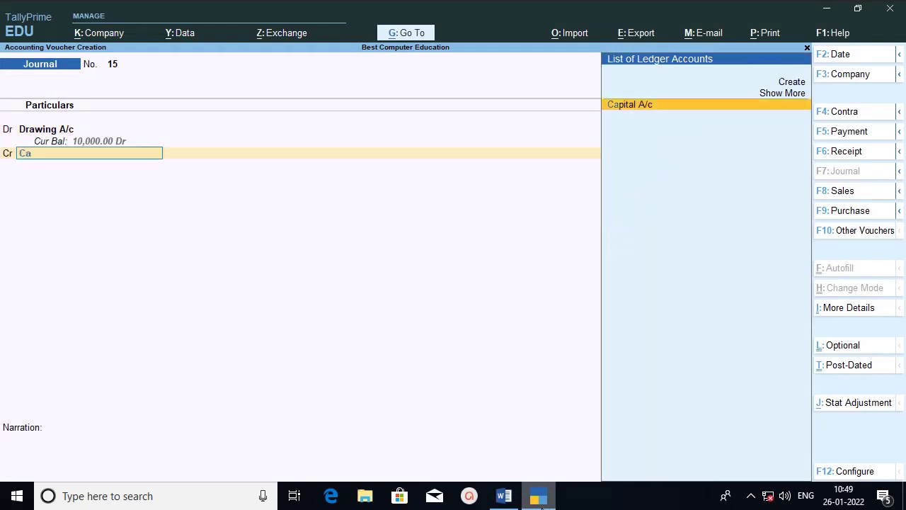
{"action": "type", "text": "sh"}
{"action": "key", "text": "Return"}
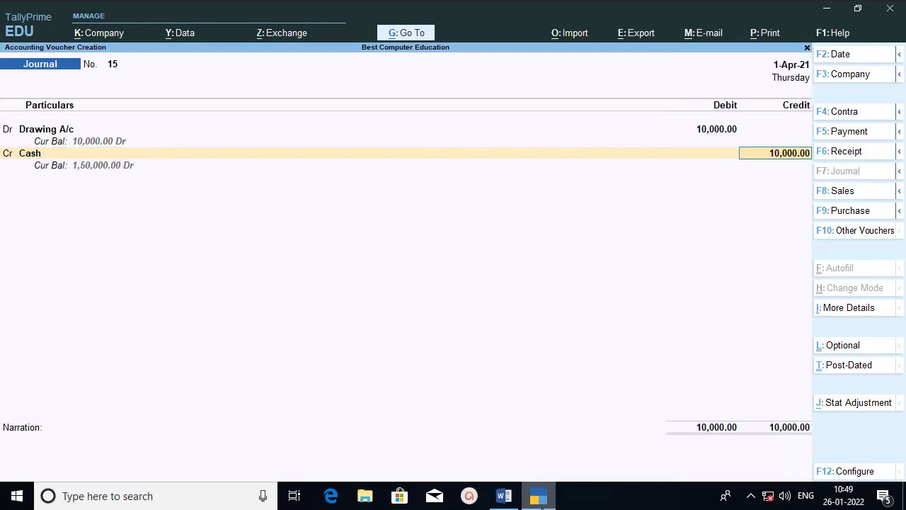
{"action": "key", "text": "Return"}
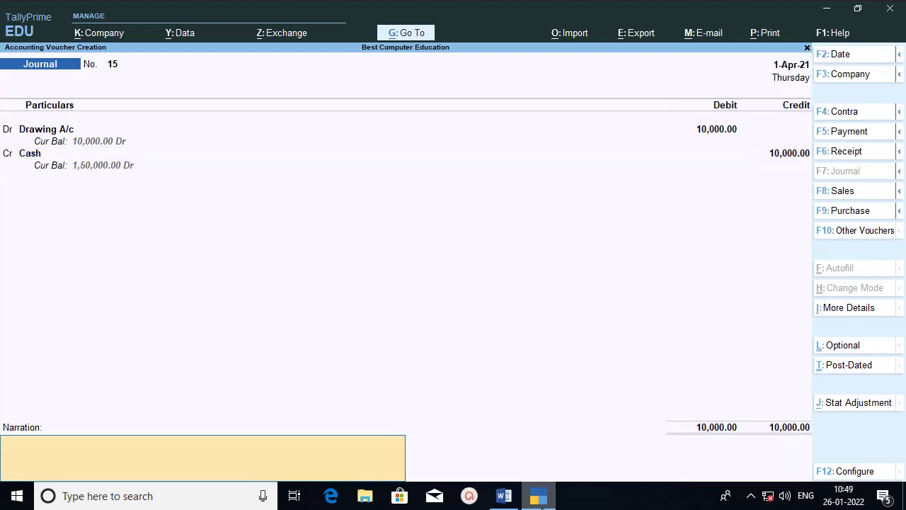
{"action": "key", "text": "Return"}
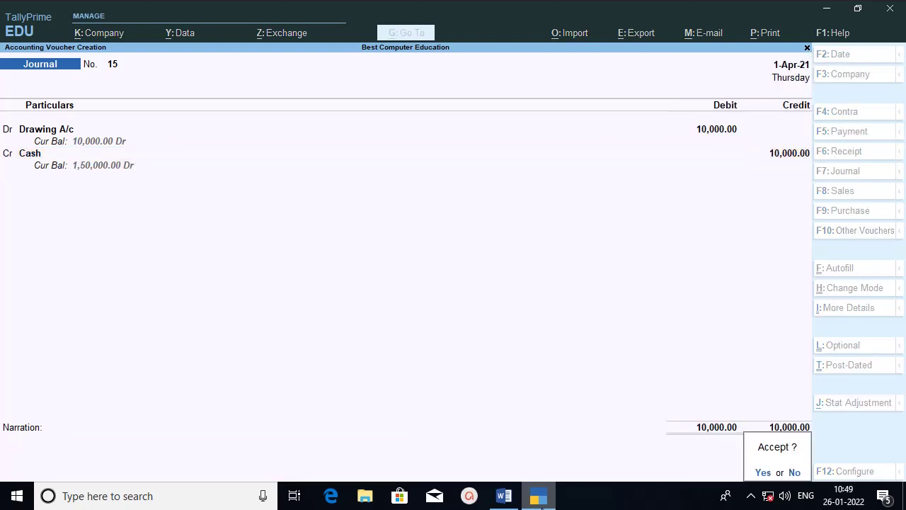
{"action": "key", "text": "Return"}
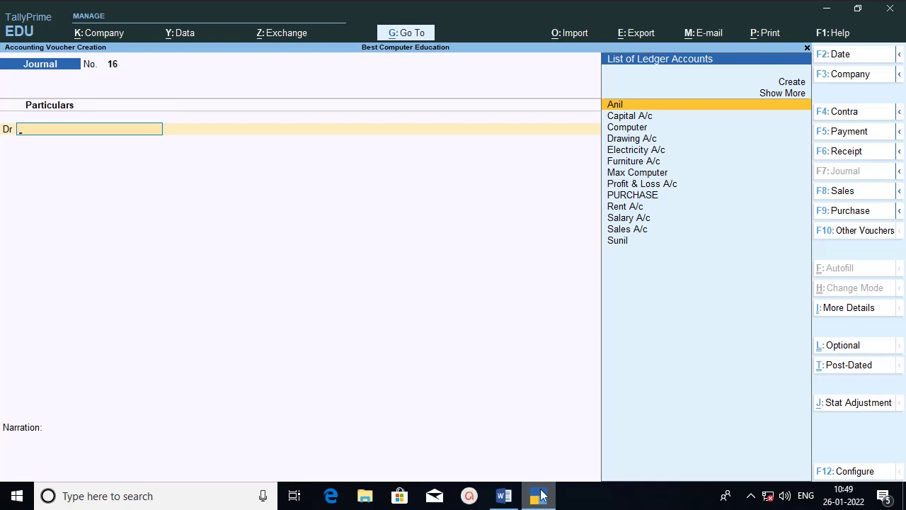
{"action": "key", "text": "Escape"}
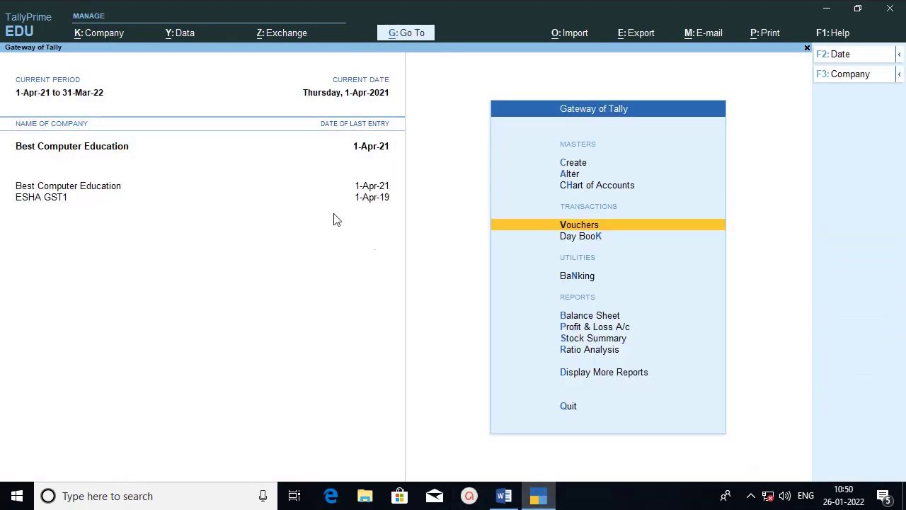
Open the Day Book report and show its vouchers in detailed form.
{"action": "left_click", "coordinate": [606, 375]}
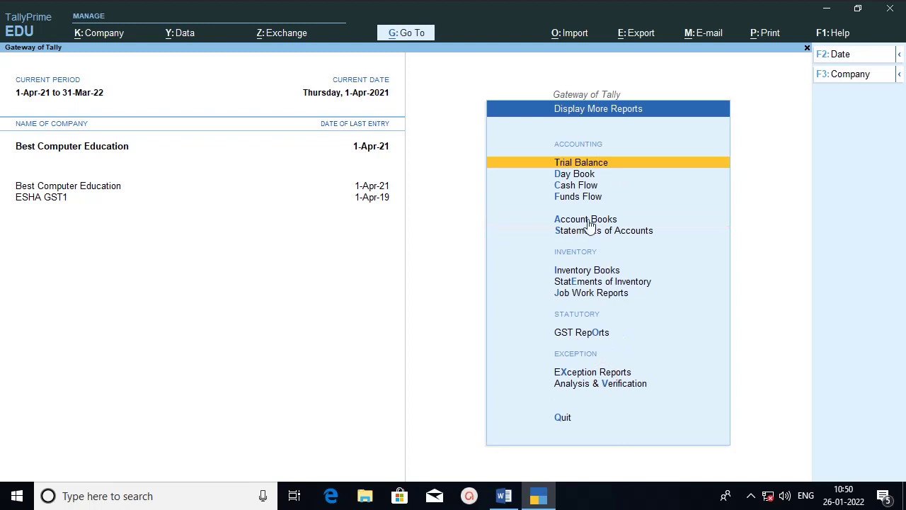
{"action": "left_click", "coordinate": [575, 176]}
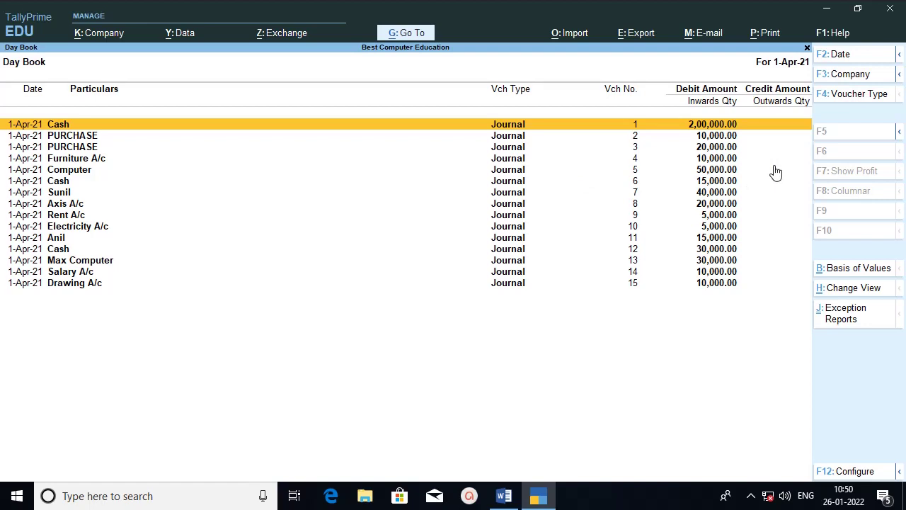
{"action": "key", "text": "alt+F5"}
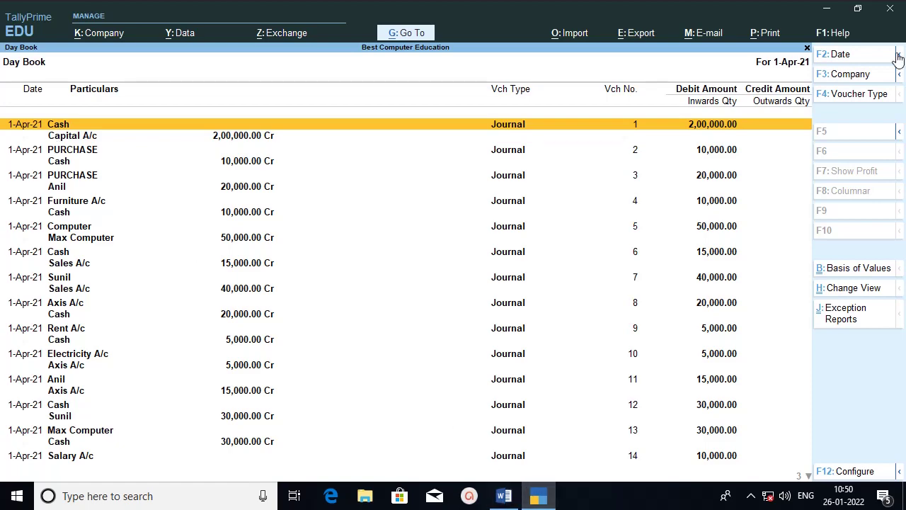
Try to arrange the Word project and TallyPrime's Day Book side by side in resized windows.
{"action": "left_click", "coordinate": [857, 9]}
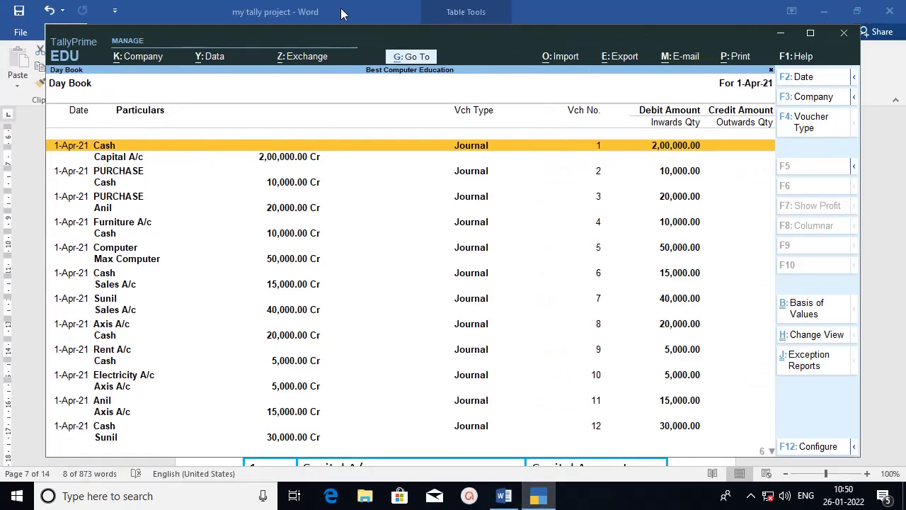
{"action": "left_click_drag", "start_coordinate": [341, 14], "coordinate": [651, 25]}
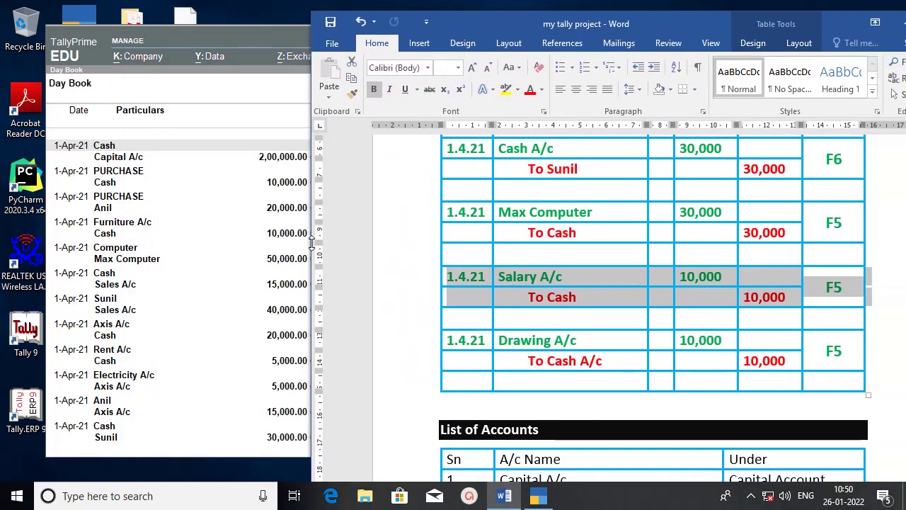
{"action": "left_click_drag", "start_coordinate": [304, 244], "coordinate": [407, 243]}
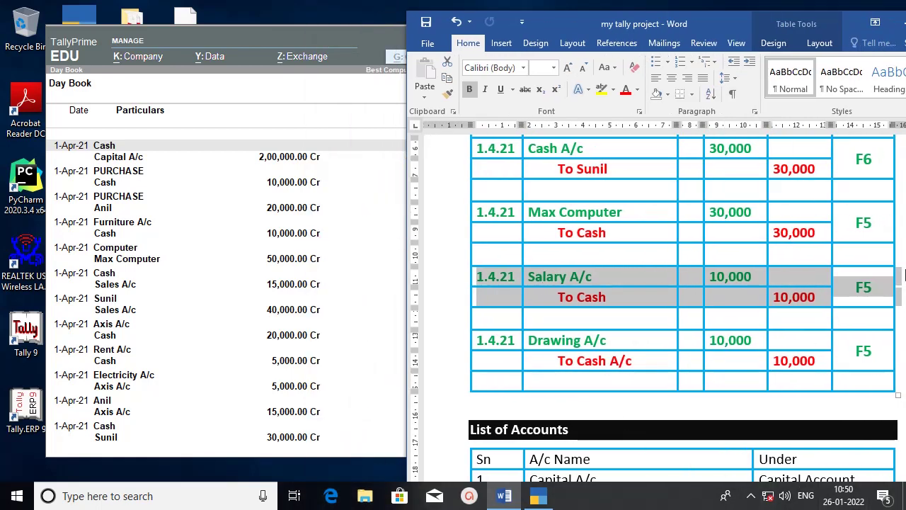
{"action": "left_click_drag", "start_coordinate": [200, 35], "coordinate": [134, 11]}
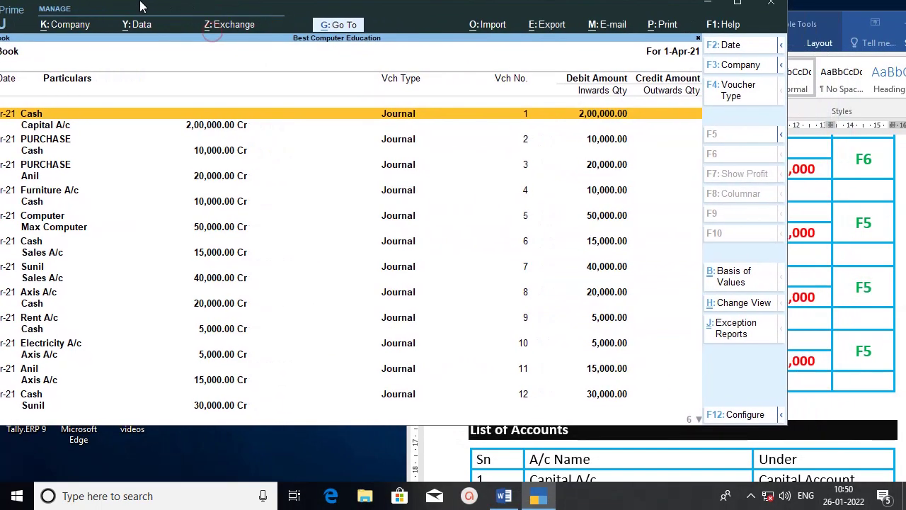
{"action": "left_click", "coordinate": [853, 22]}
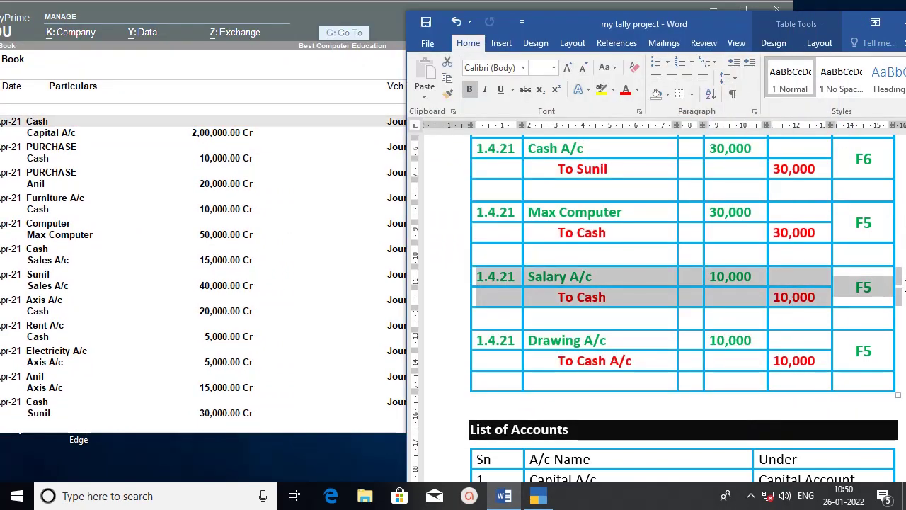
{"action": "left_click_drag", "start_coordinate": [900, 278], "coordinate": [897, 264]}
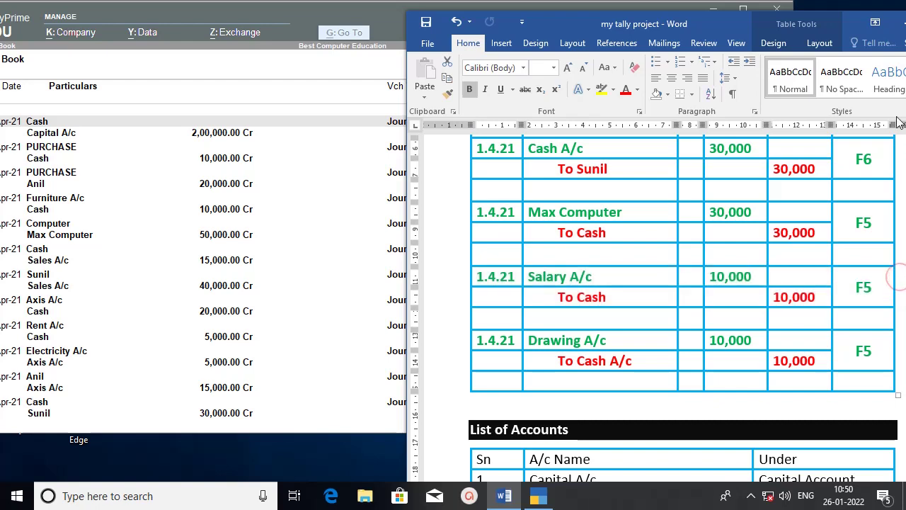
{"action": "left_click_drag", "start_coordinate": [727, 29], "coordinate": [518, 19]}
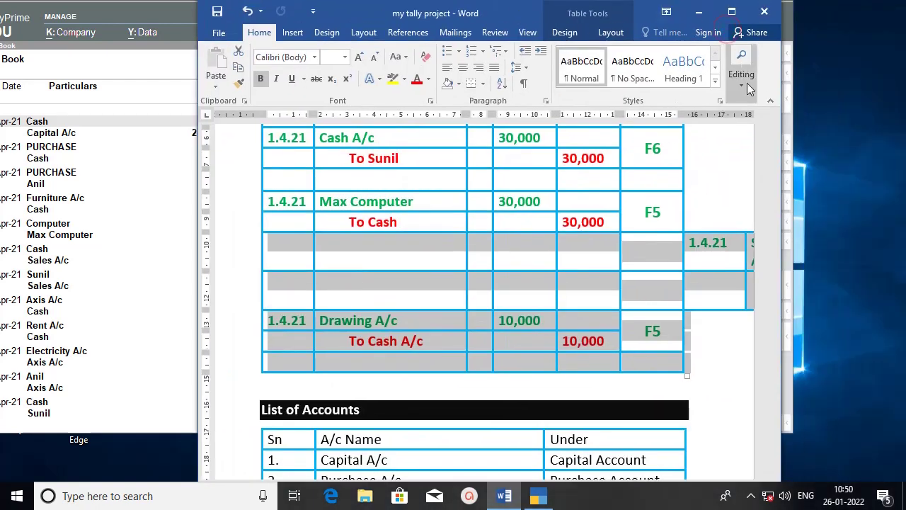
Go to the start of Word's Journal Book table and compare its entries with TallyPrime's Day Book.
{"action": "left_click", "coordinate": [771, 99]}
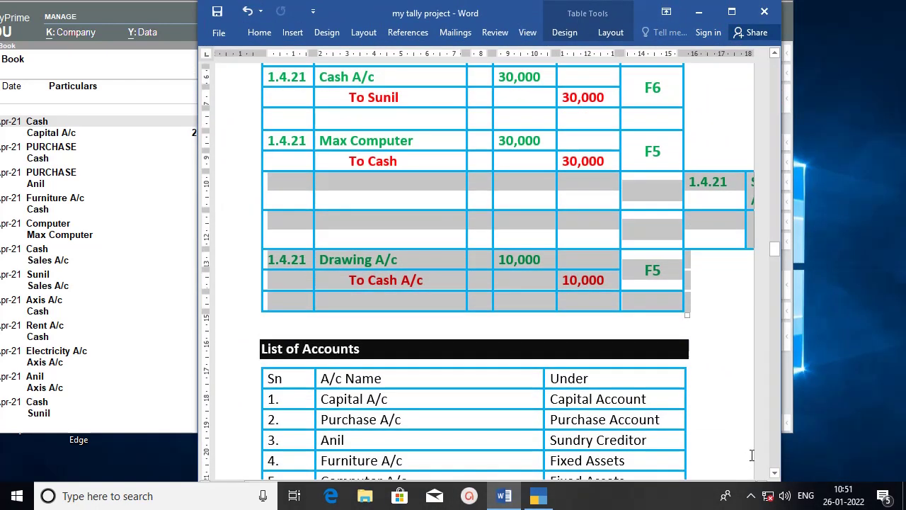
{"action": "left_click_drag", "start_coordinate": [780, 247], "coordinate": [788, 212]}
{"action": "left_click_drag", "start_coordinate": [386, 13], "coordinate": [338, 2]}
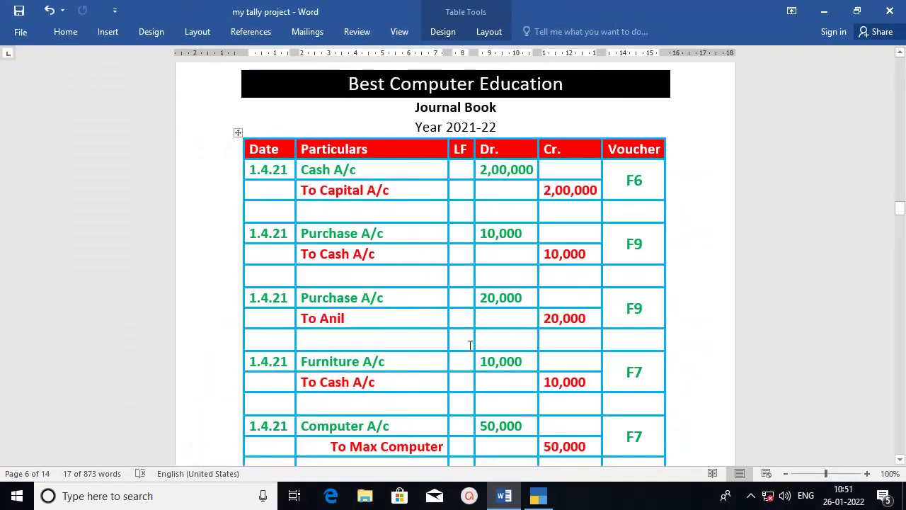
{"action": "left_click", "coordinate": [538, 496]}
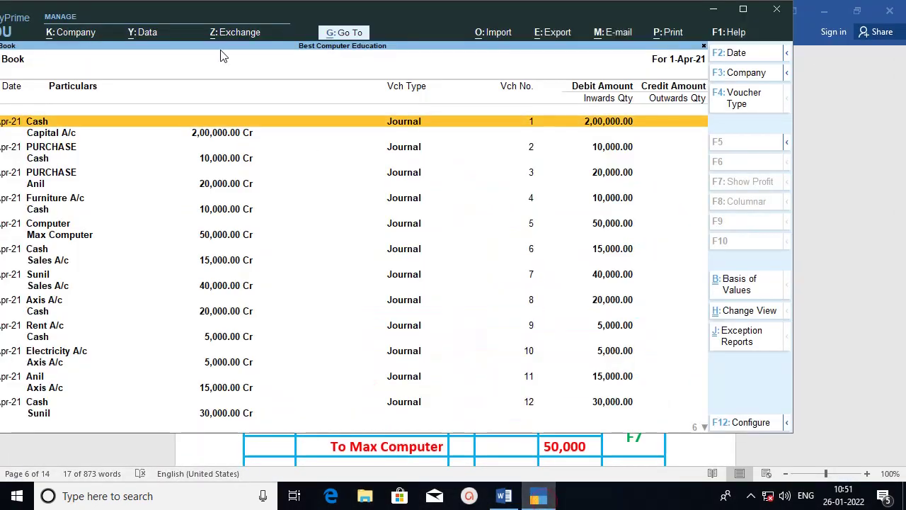
{"action": "left_click_drag", "start_coordinate": [231, 12], "coordinate": [376, 10]}
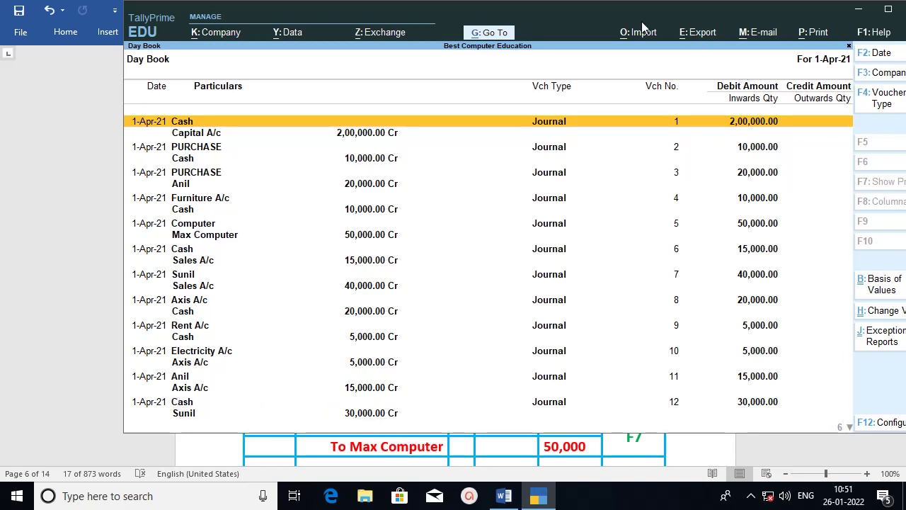
{"action": "left_click_drag", "start_coordinate": [642, 23], "coordinate": [591, 2]}
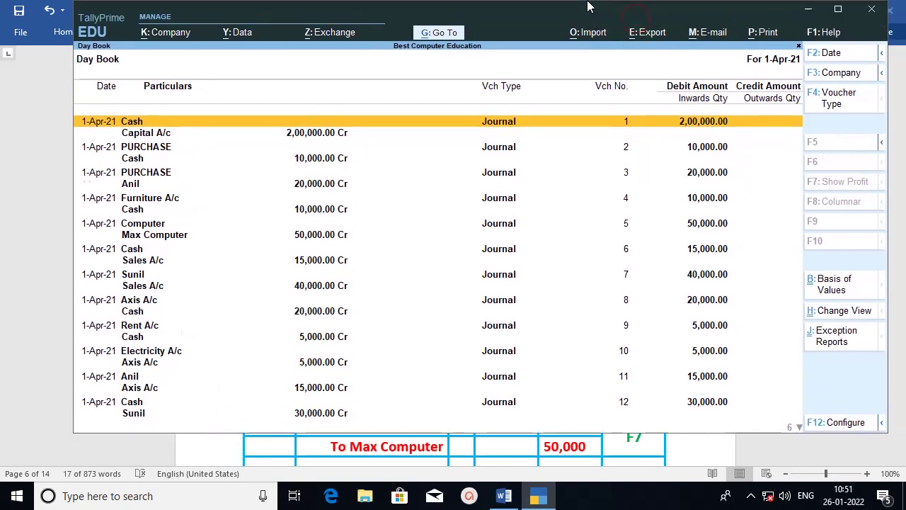
Maximize TallyPrime, review the Day Book vouchers down to the Drawing A/c entry, and close the report.
{"action": "left_click", "coordinate": [838, 9]}
{"action": "key", "text": "Down"}
{"action": "key", "text": "Down"}
{"action": "key", "text": "Down"}
{"action": "key", "text": "Down"}
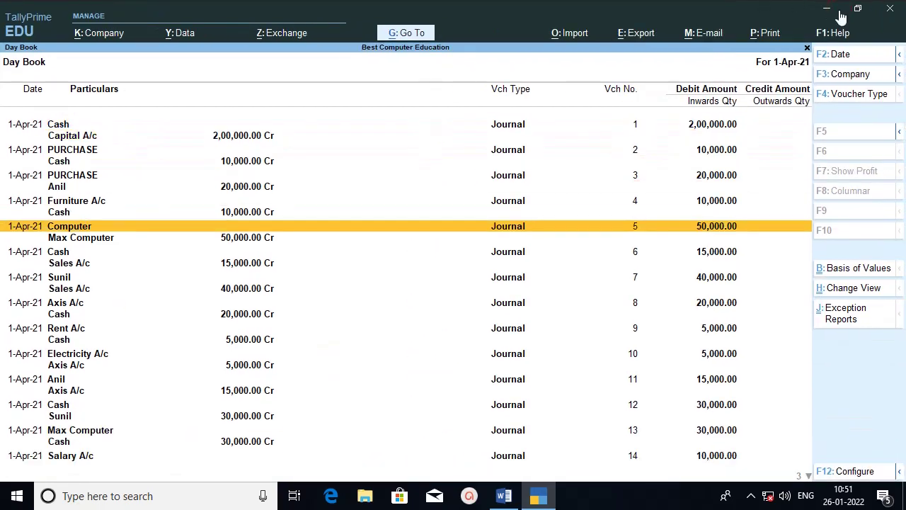
{"action": "key", "text": "Down"}
{"action": "key", "text": "Down"}
{"action": "key", "text": "Down"}
{"action": "key", "text": "Down"}
{"action": "key", "text": "Down"}
{"action": "key", "text": "Down"}
{"action": "key", "text": "Down"}
{"action": "key", "text": "Down"}
{"action": "key", "text": "Down"}
{"action": "key", "text": "Down"}
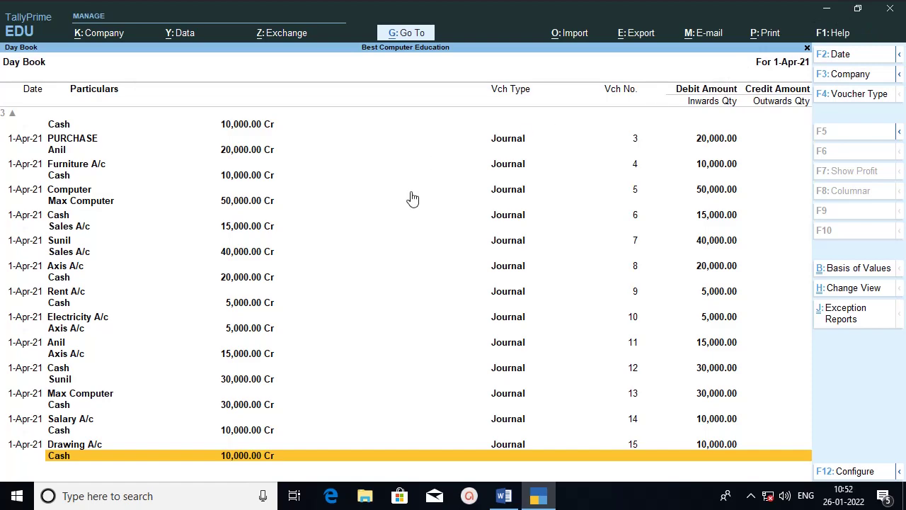
{"action": "key", "text": "Escape"}
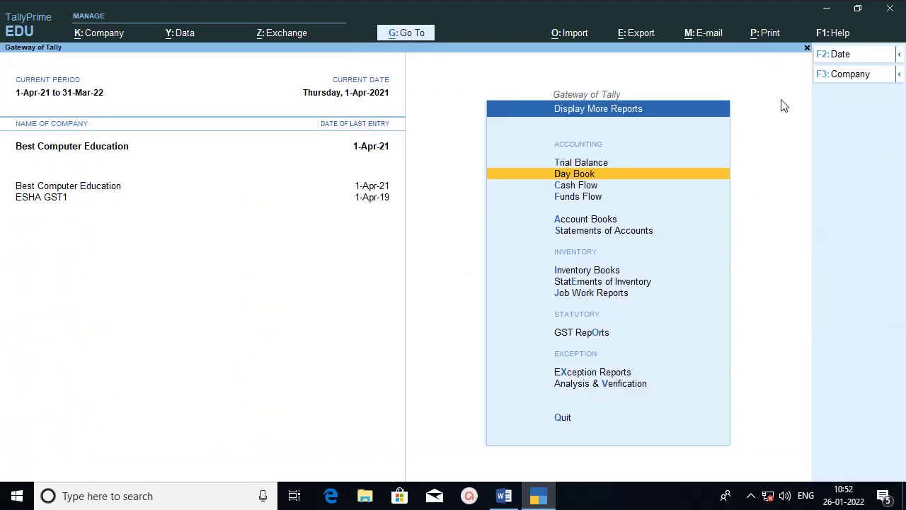
Open the Trial Balance in detailed form and examine the Capital A/c, Drawing A/c and Sundry Creditors balances.
{"action": "left_click", "coordinate": [587, 163]}
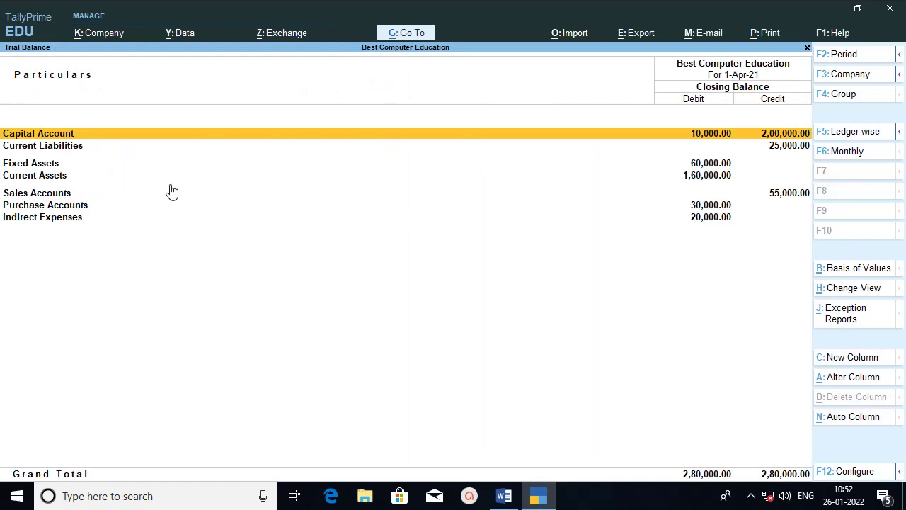
{"action": "key", "text": "alt+F5"}
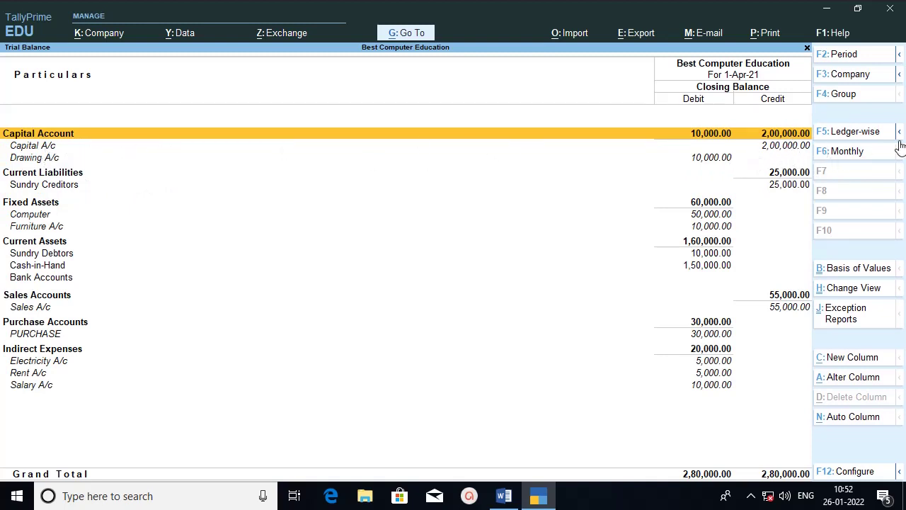
{"action": "left_click", "coordinate": [33, 145]}
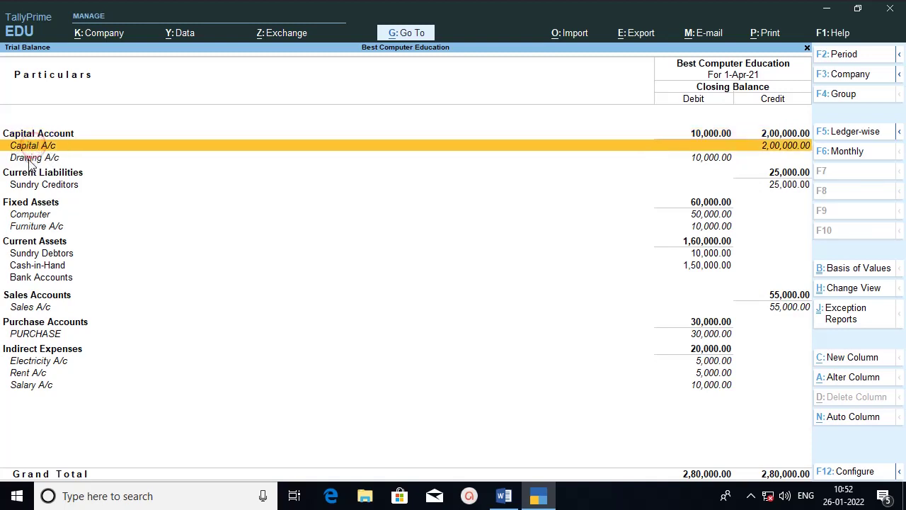
{"action": "left_click", "coordinate": [28, 158]}
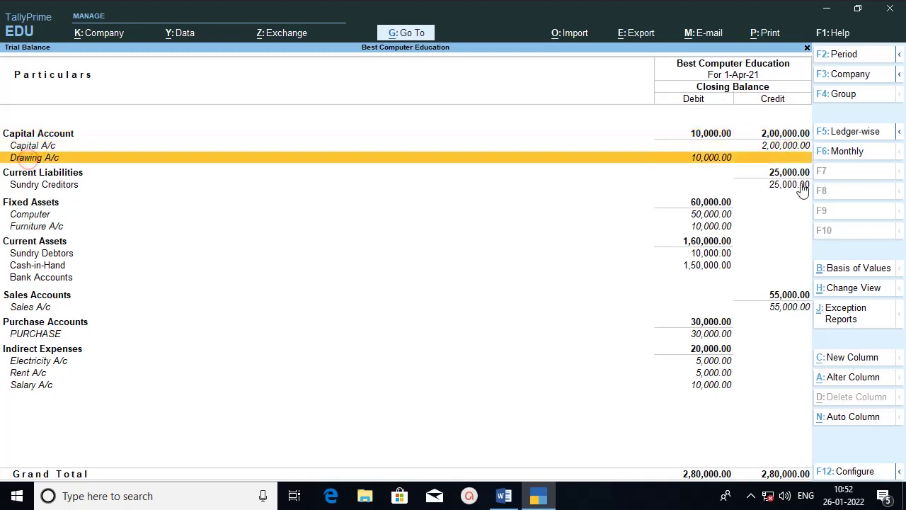
{"action": "left_click", "coordinate": [35, 185]}
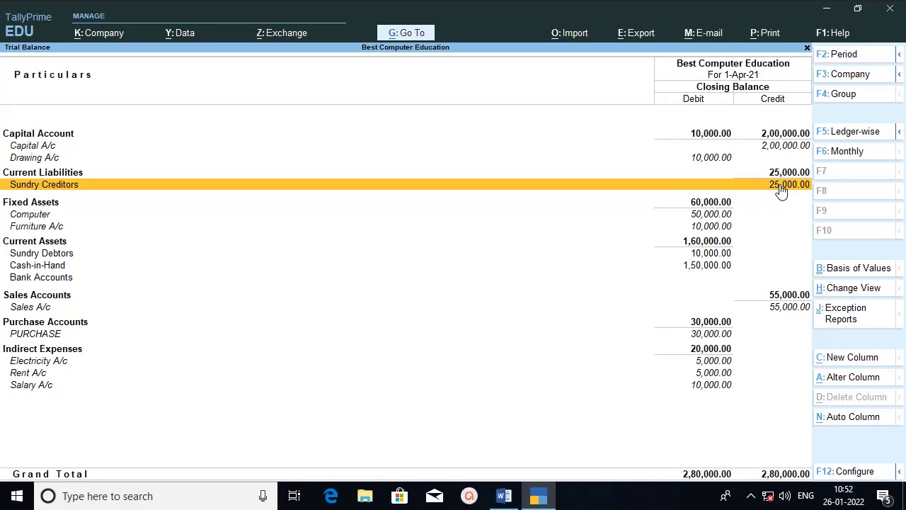
Examine the Trial Balance's fixed asset, current asset, sales and purchase balances, and close the report.
{"action": "left_click", "coordinate": [37, 214]}
{"action": "left_click", "coordinate": [37, 231]}
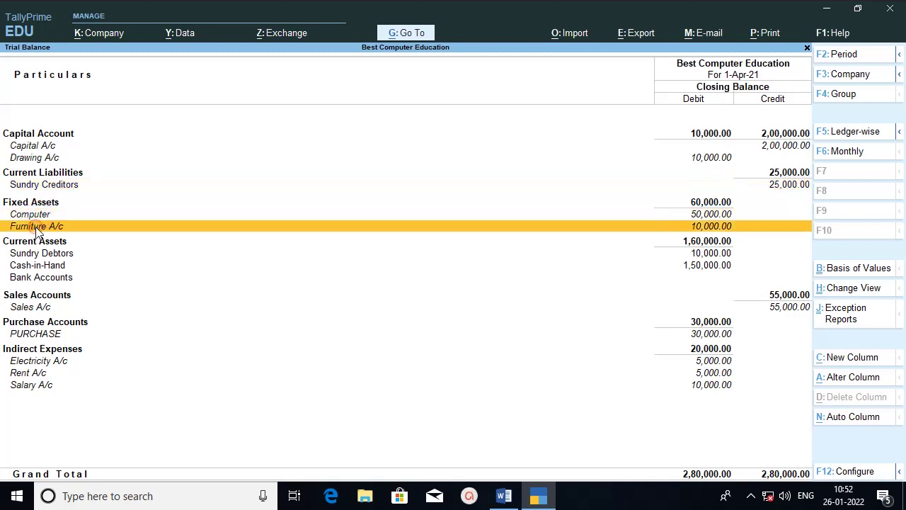
{"action": "left_click", "coordinate": [63, 257]}
{"action": "left_click", "coordinate": [62, 265]}
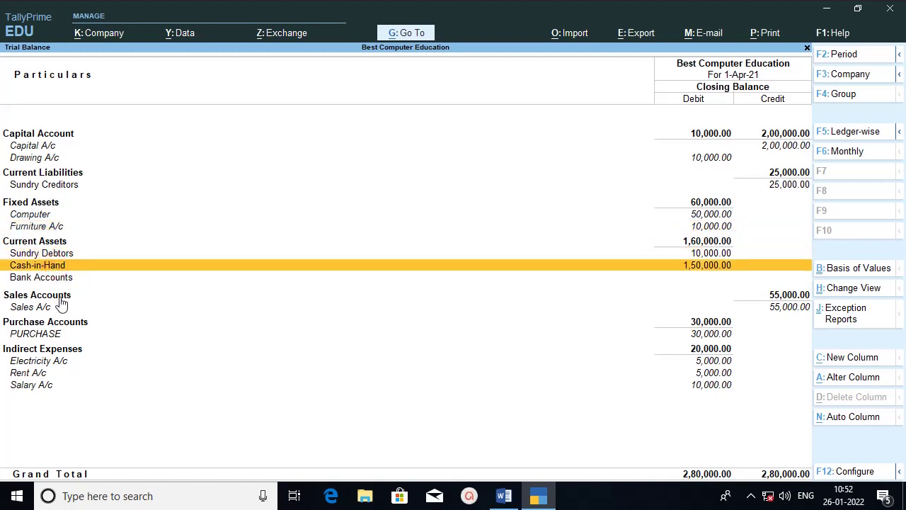
{"action": "left_click", "coordinate": [26, 309]}
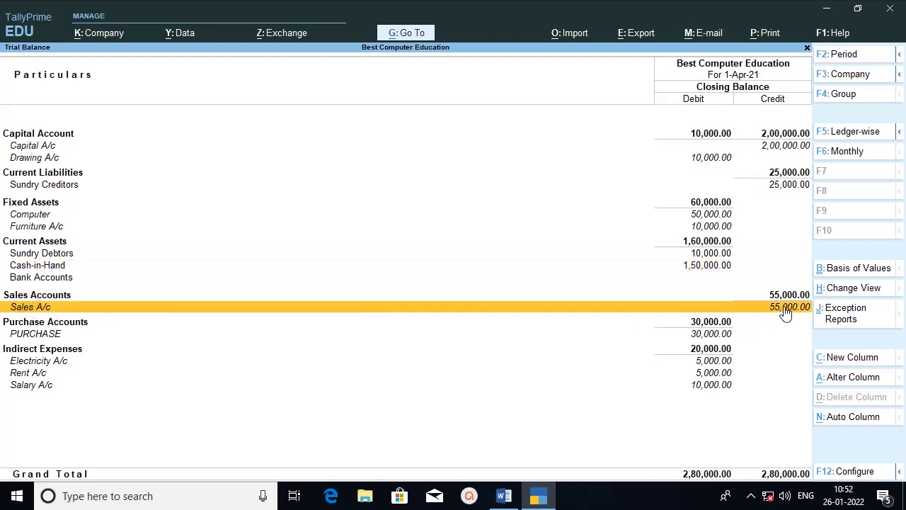
{"action": "left_click", "coordinate": [57, 334]}
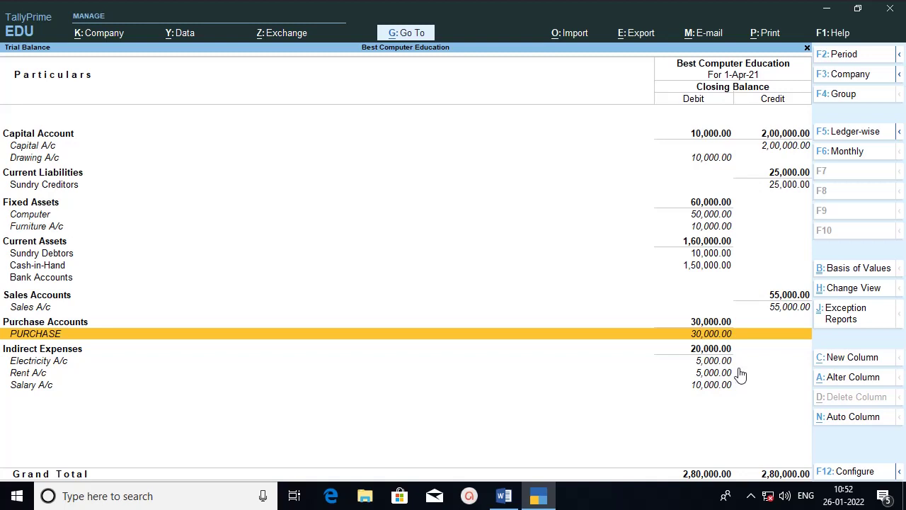
{"action": "key", "text": "Escape"}
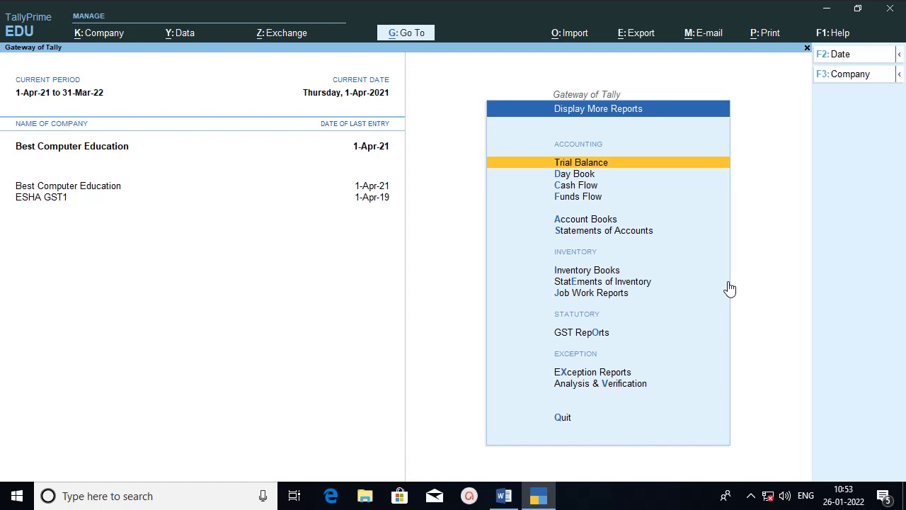
{"action": "key", "text": "ctrl"}
{"action": "left_click", "coordinate": [751, 495]}
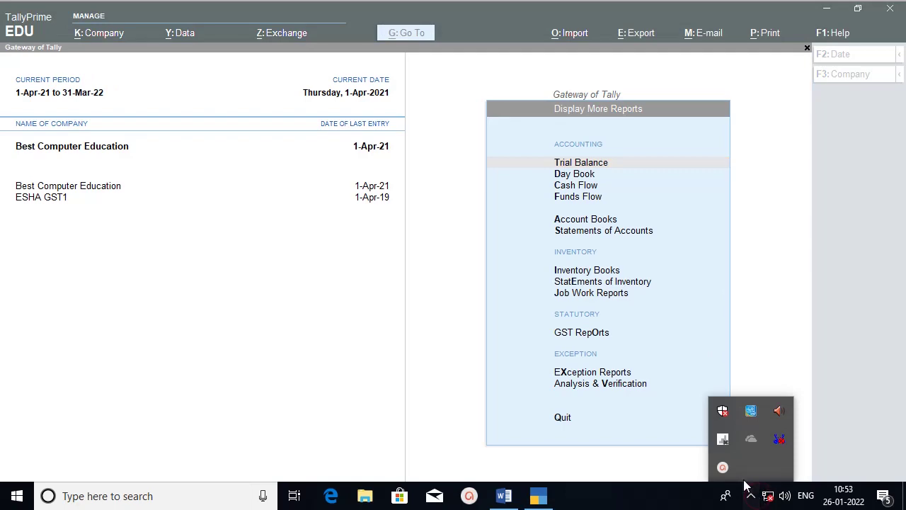
{"action": "left_click", "coordinate": [725, 469]}
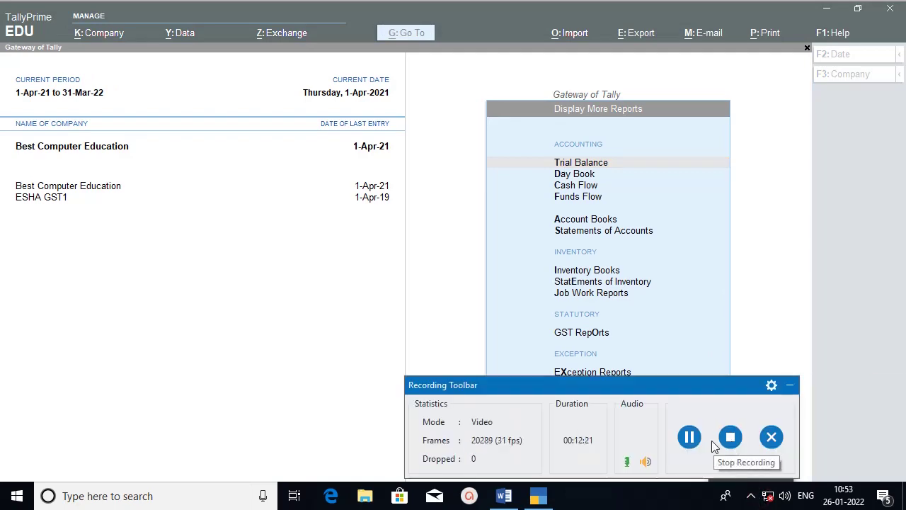